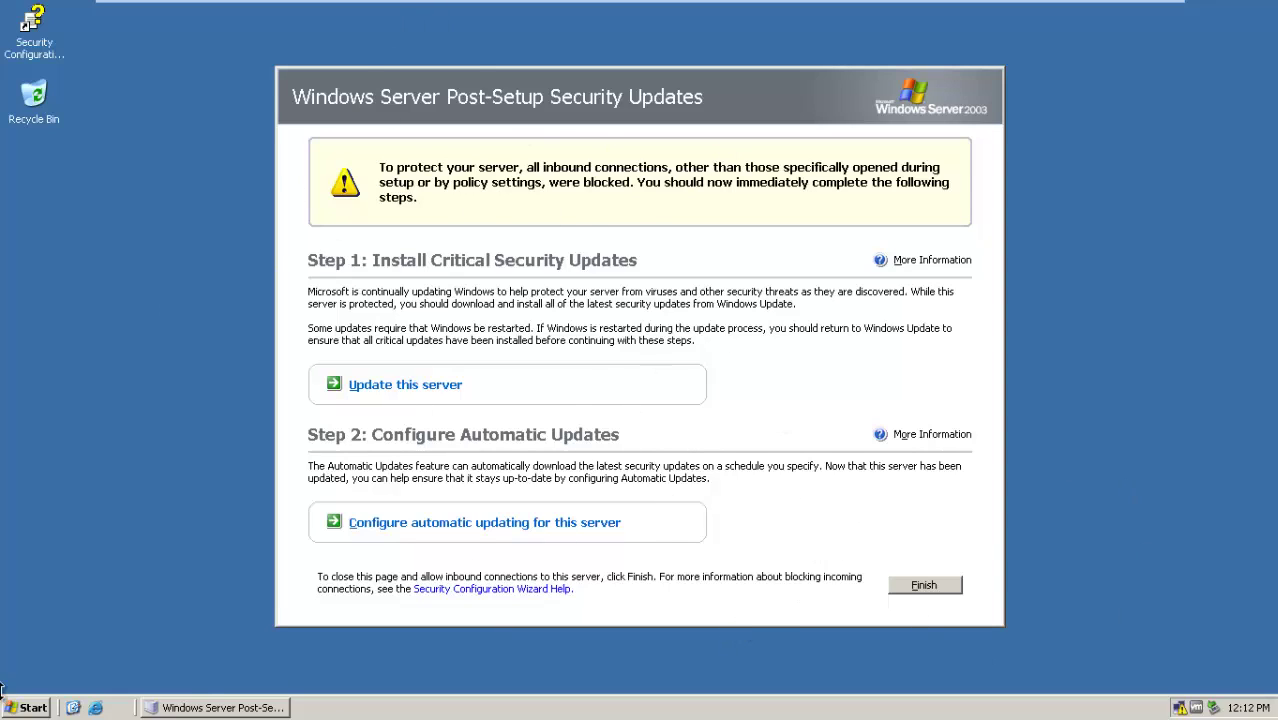
pyautogui.click(20, 707)
pyautogui.click(54, 650)
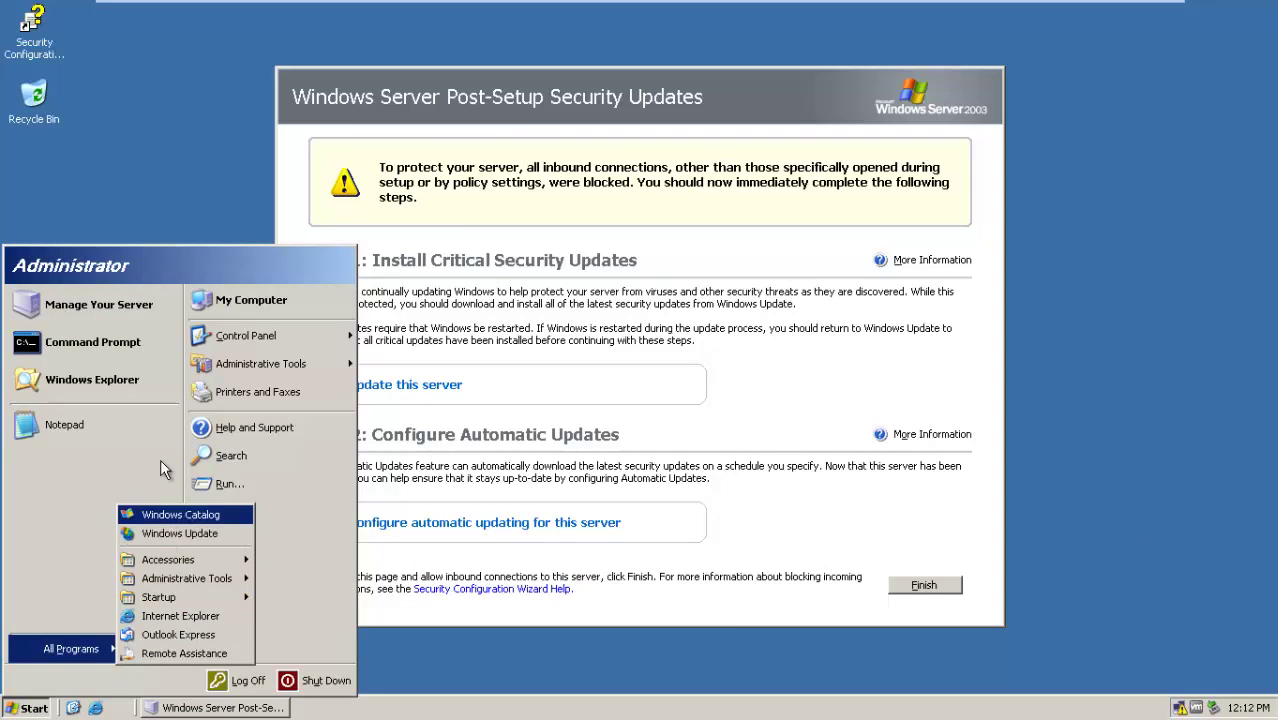
pyautogui.click(177, 212)
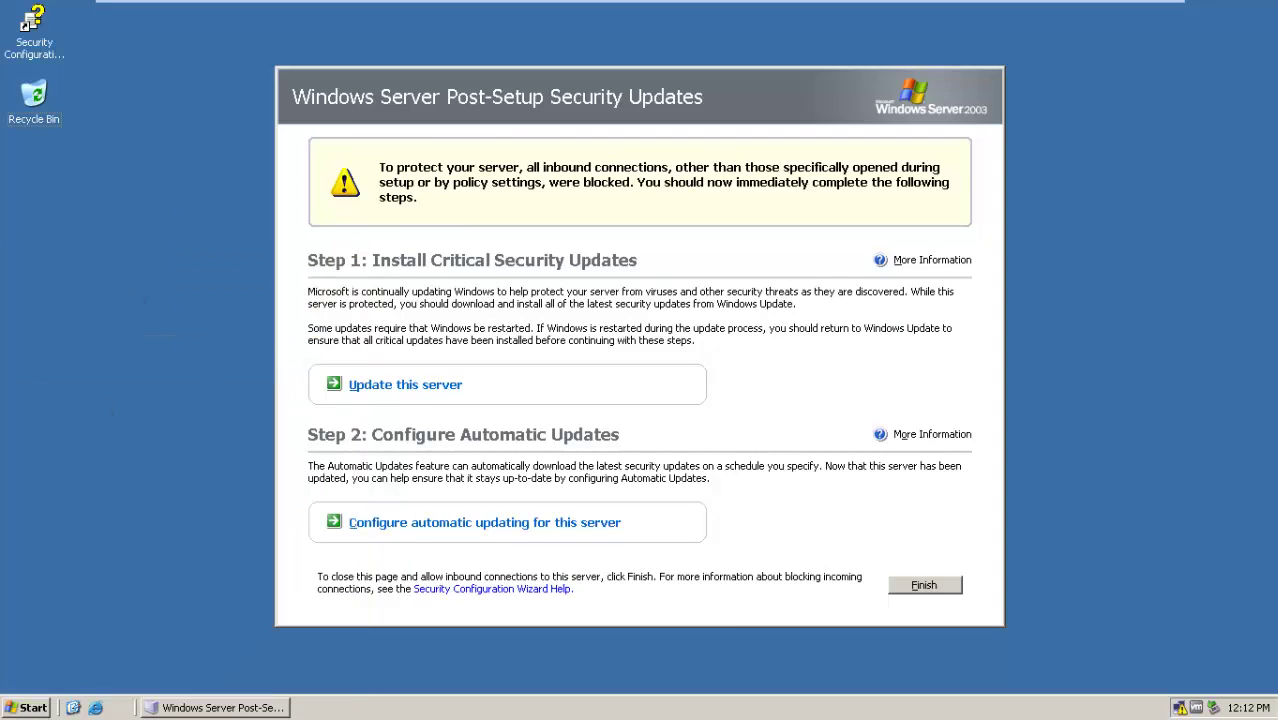
pyautogui.click(3, 713)
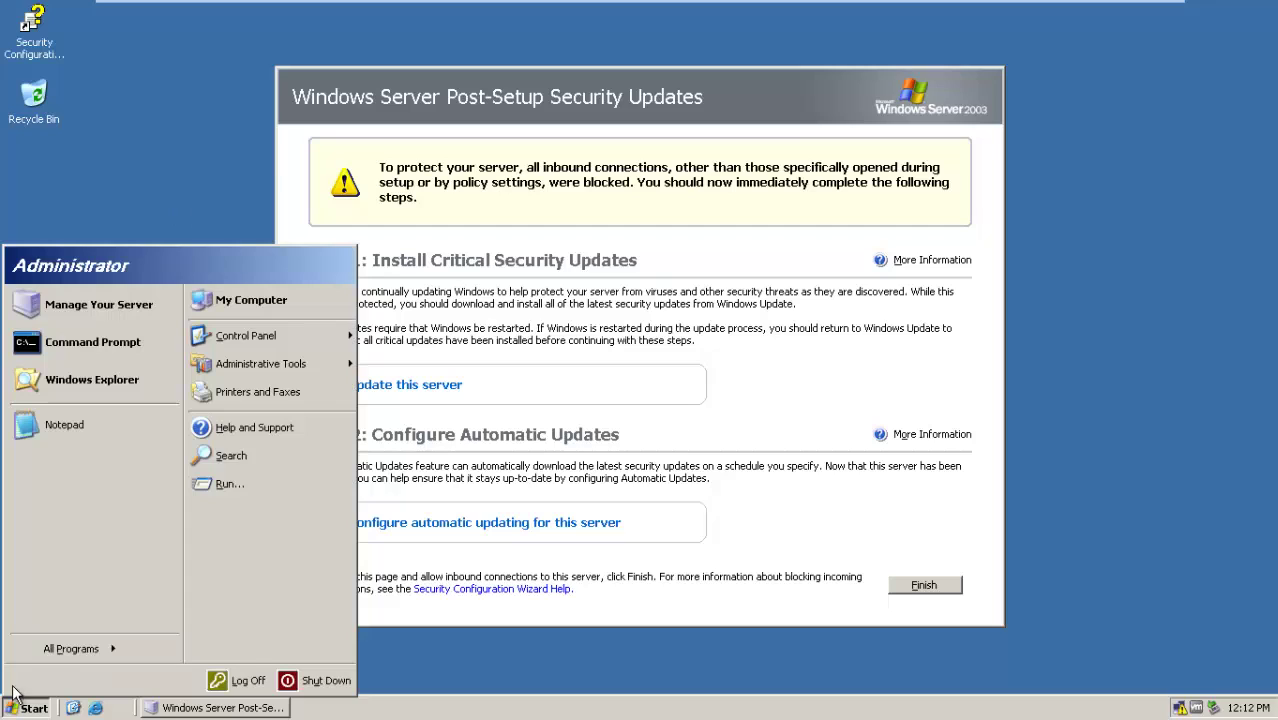
pyautogui.click(134, 184)
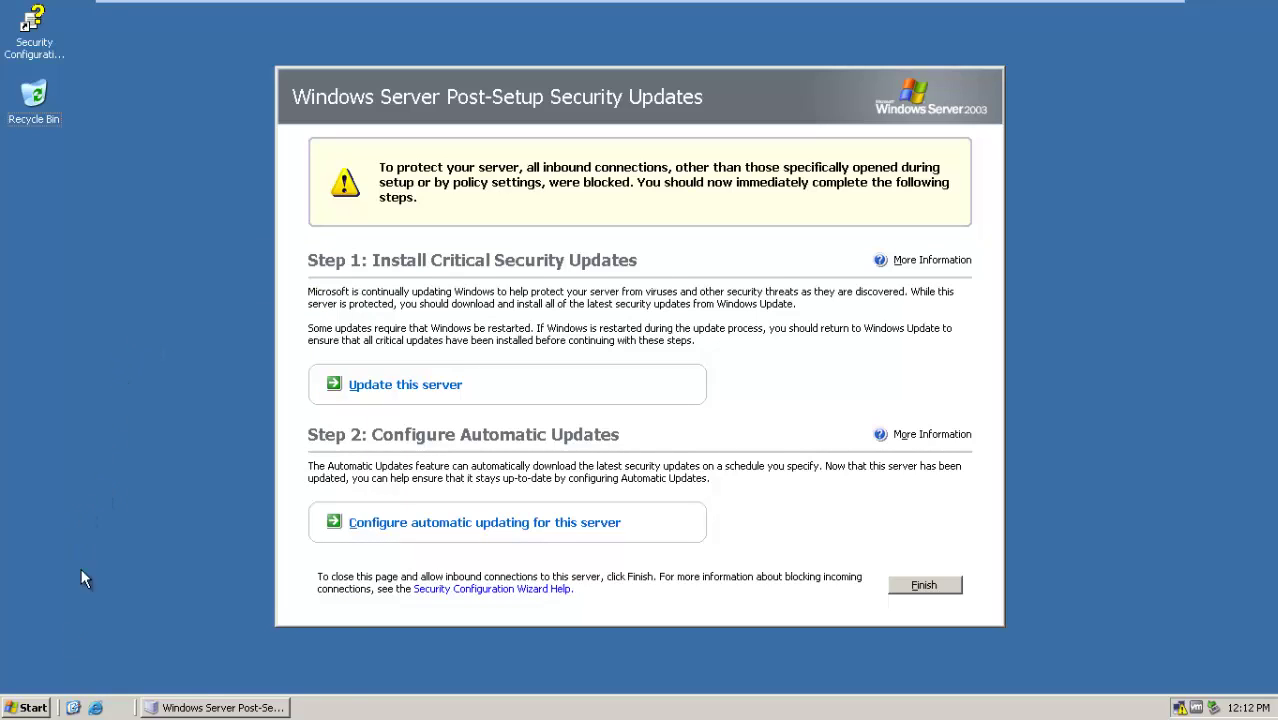
pyautogui.click(20, 707)
pyautogui.click(155, 208)
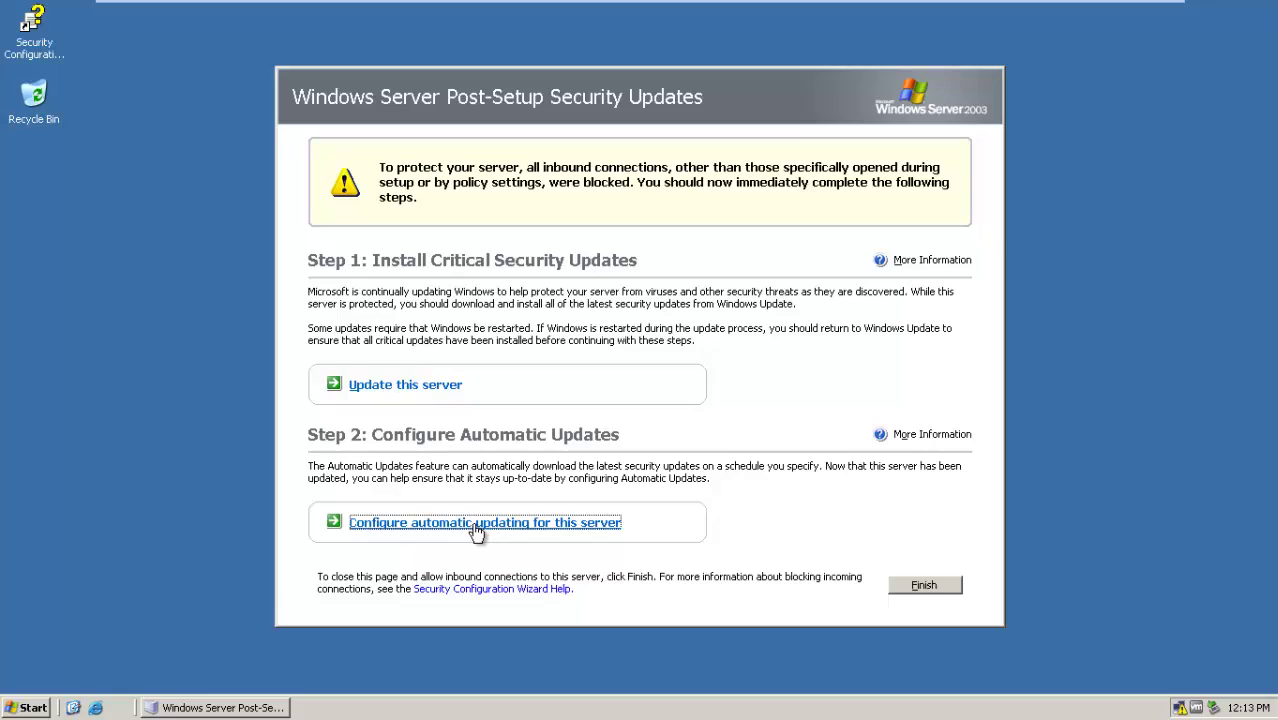
# Open the automatic updating configuration for this server and turn off Automatic Updates.
pyautogui.click(364, 540)
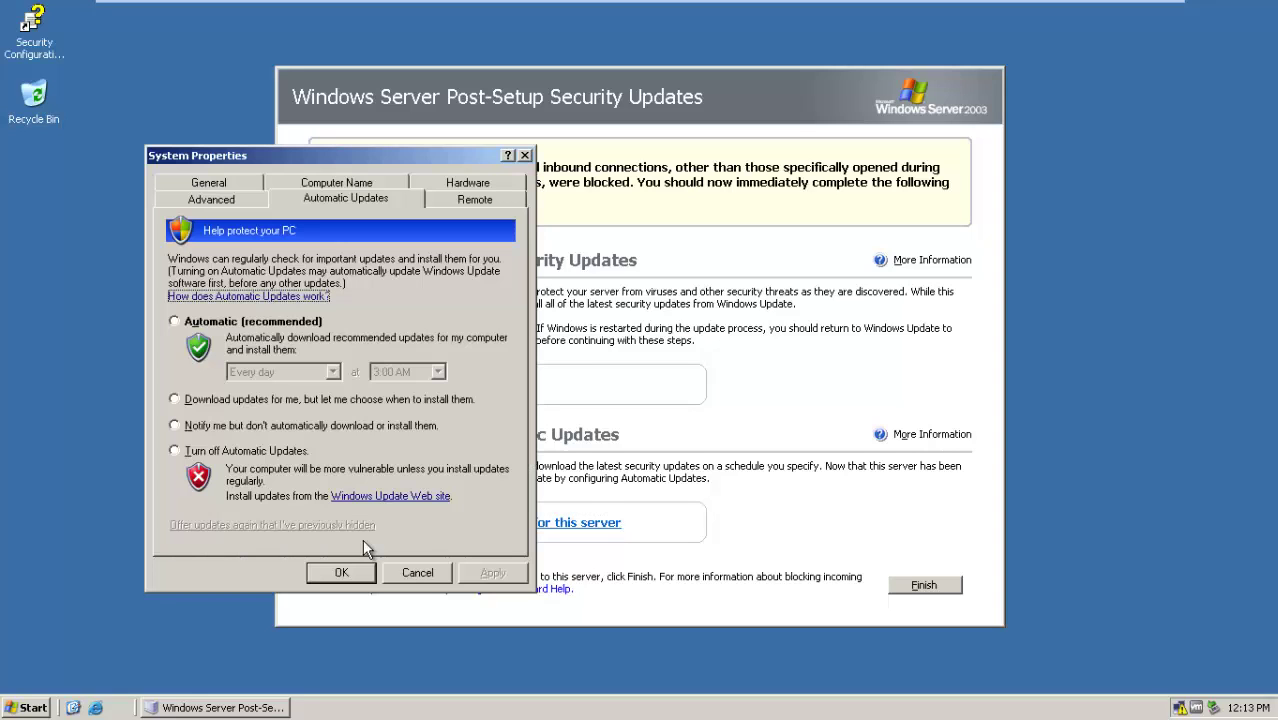
pyautogui.click(210, 451)
pyautogui.click(465, 571)
pyautogui.click(366, 576)
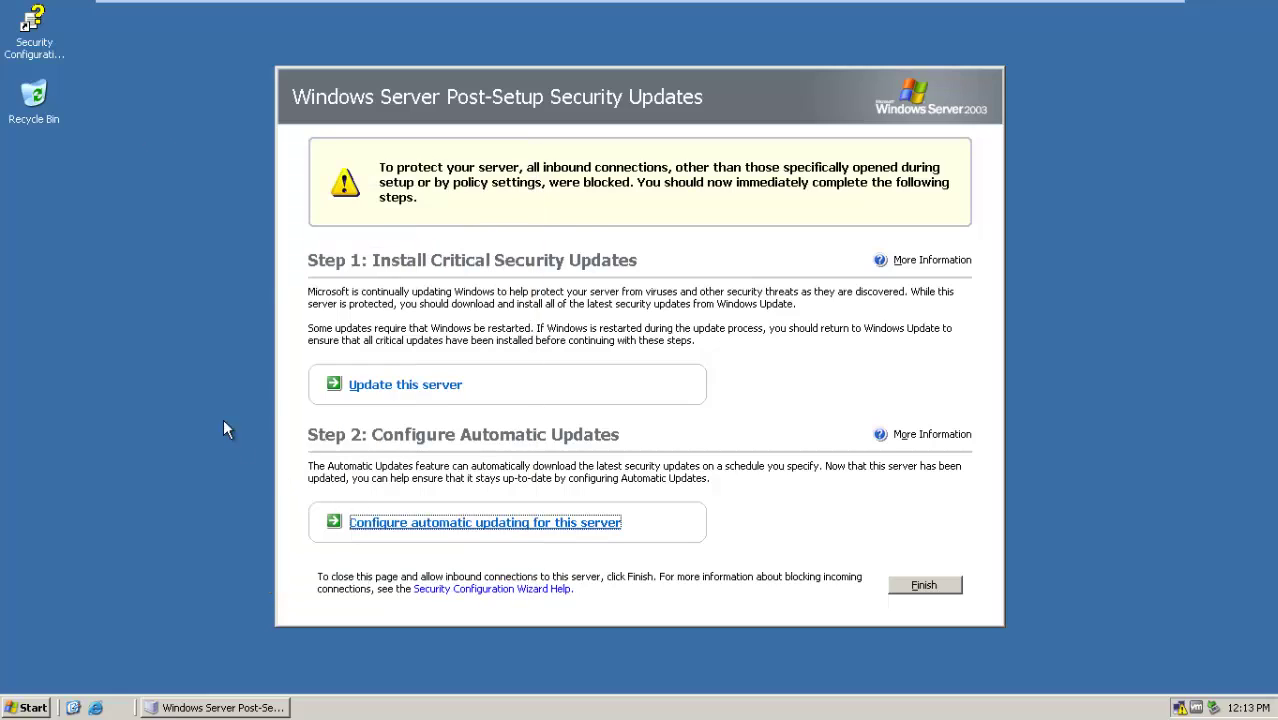
# Open the update page for this server in Help and Support Center and minimize its window.
pyautogui.click(380, 387)
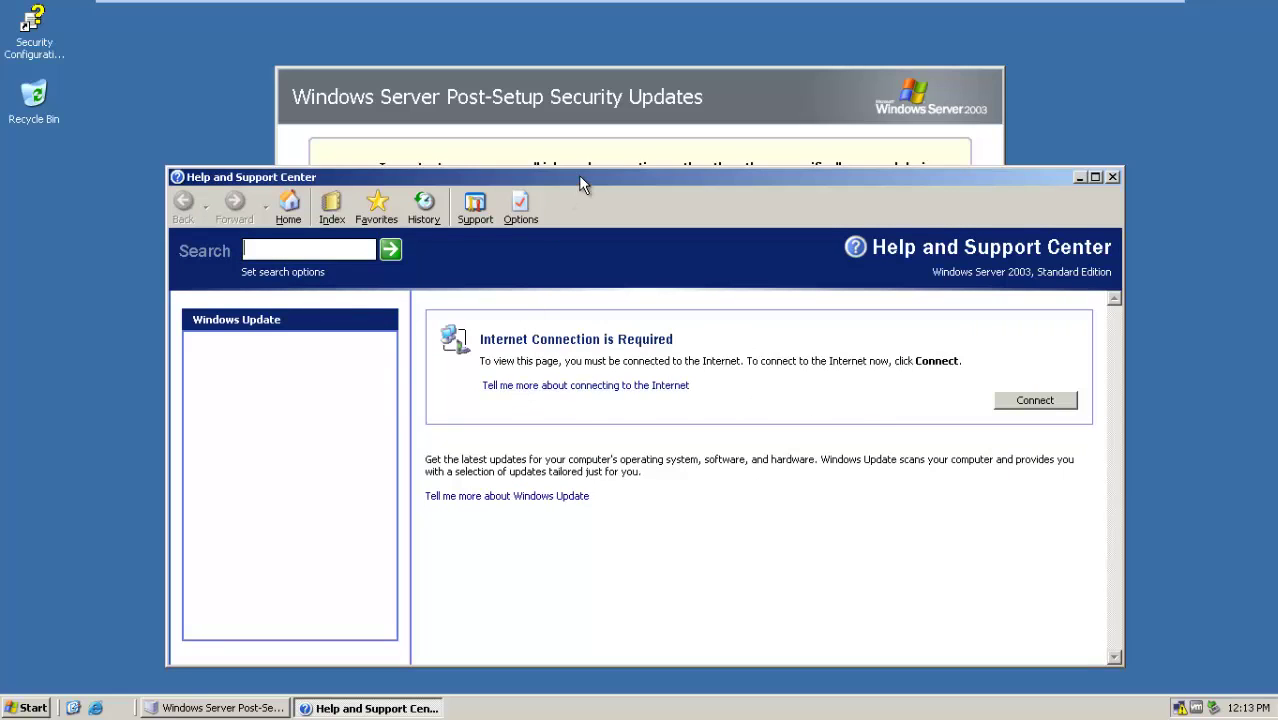
pyautogui.moveTo(579, 176); pyautogui.dragTo(559, 136)
pyautogui.click(1062, 137)
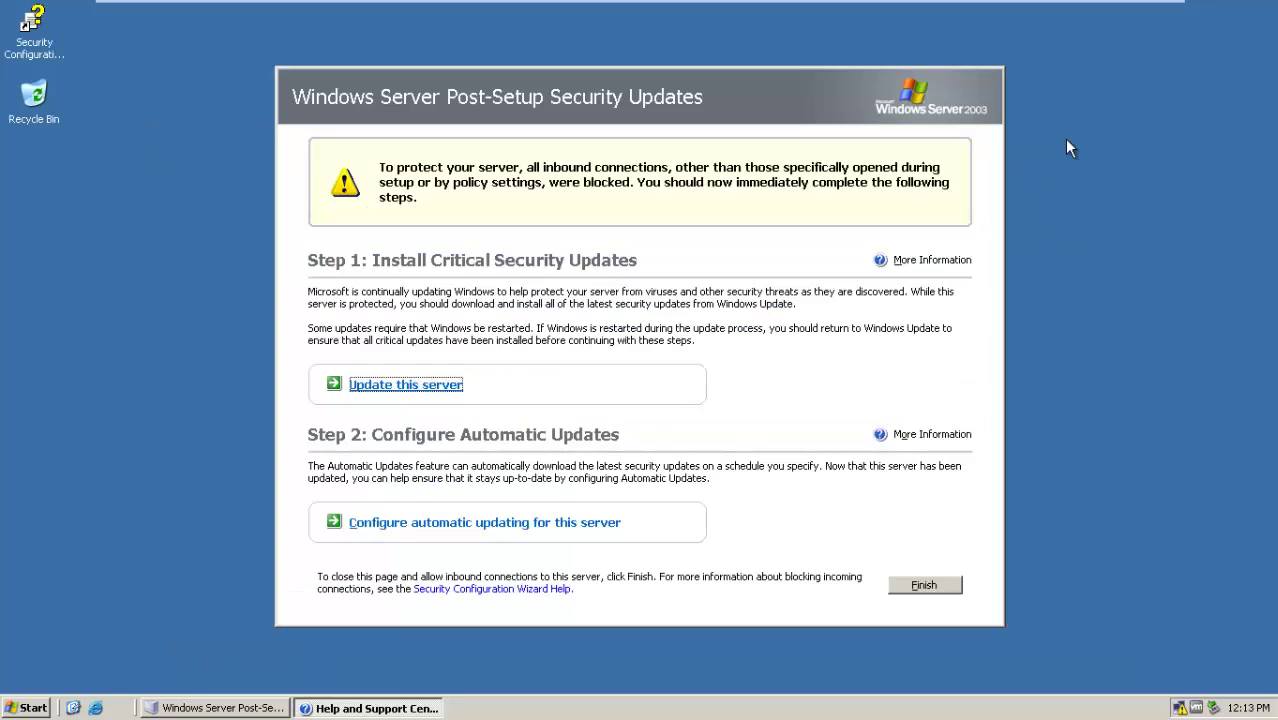
# Finish the post-setup security updates page, allowing inbound connections, and close the Manage Your Server window.
pyautogui.click(924, 586)
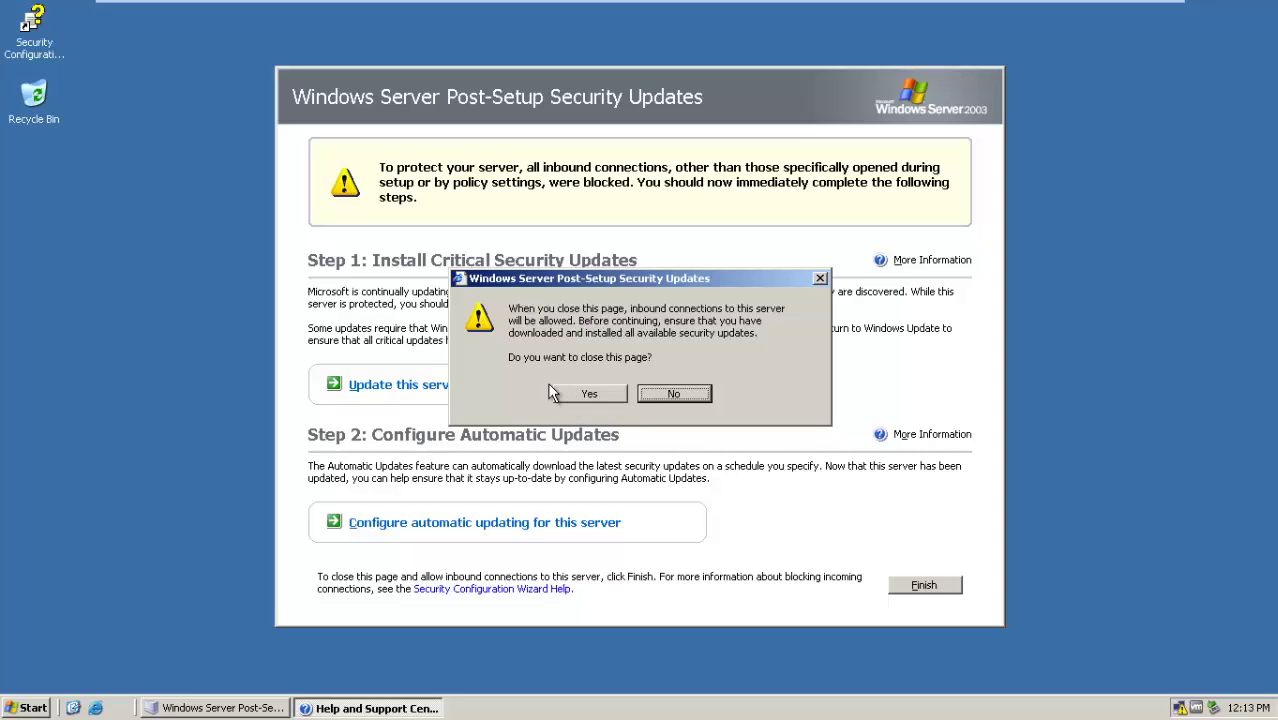
pyautogui.click(578, 395)
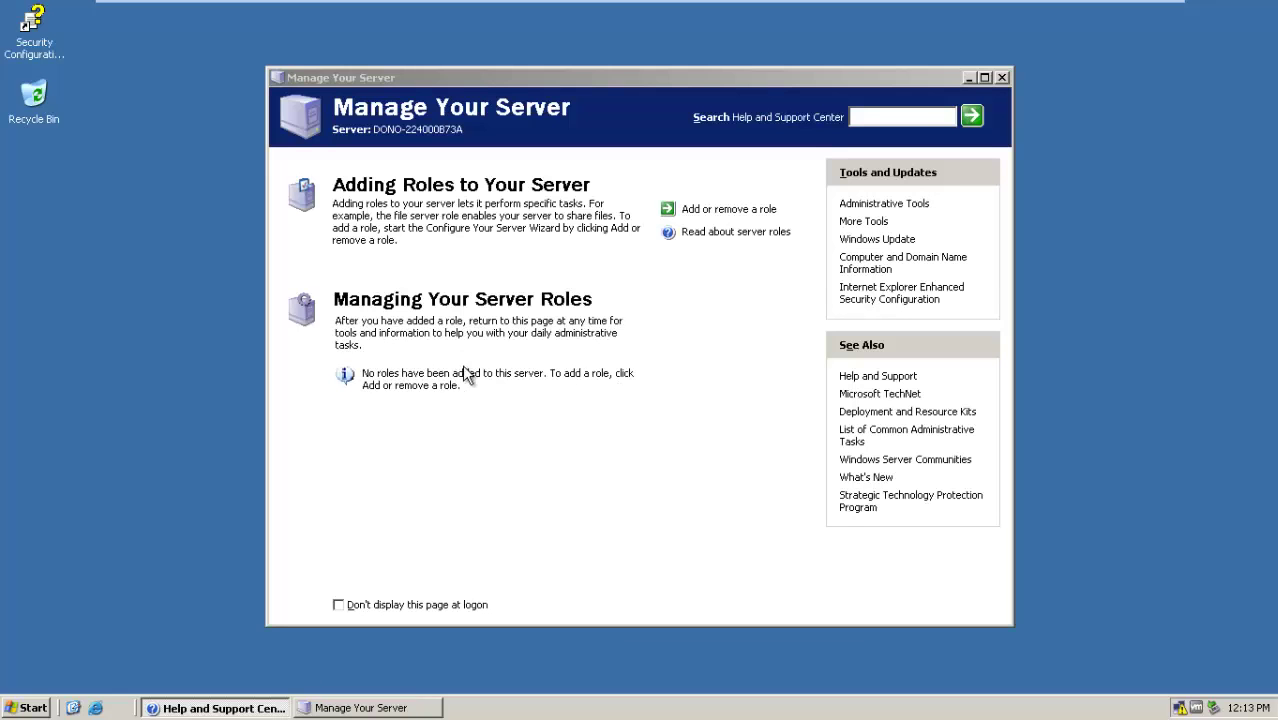
pyautogui.click(686, 77)
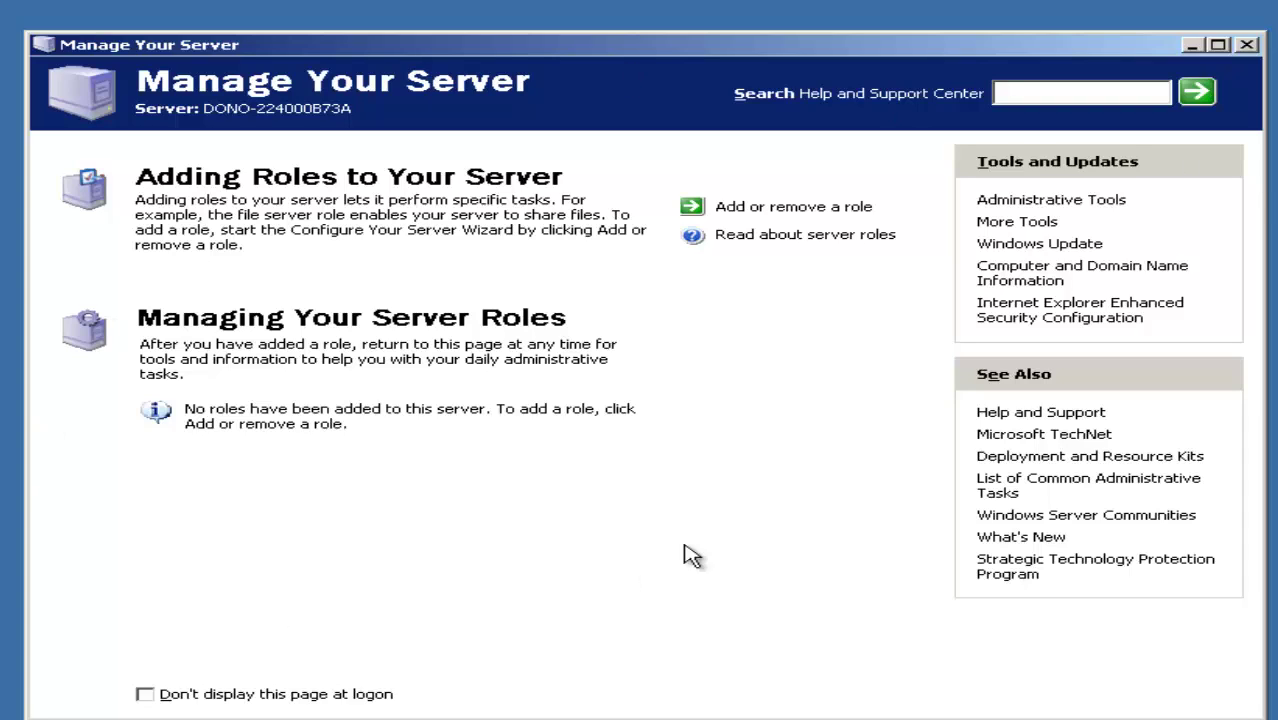
pyautogui.click(1247, 44)
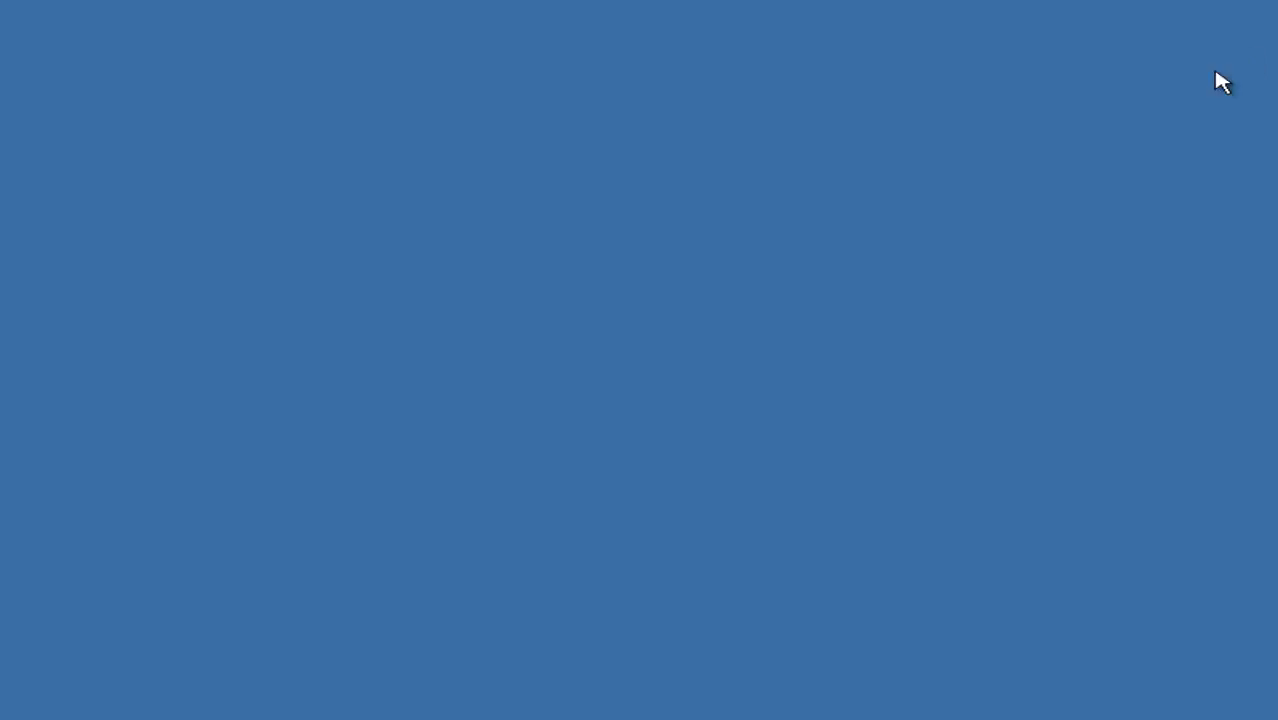
pyautogui.rightClick(296, 405)
pyautogui.click(378, 450)
# Open a Command Prompt and run ipconfig to check the server's current IP configuration.
pyautogui.click(38, 704)
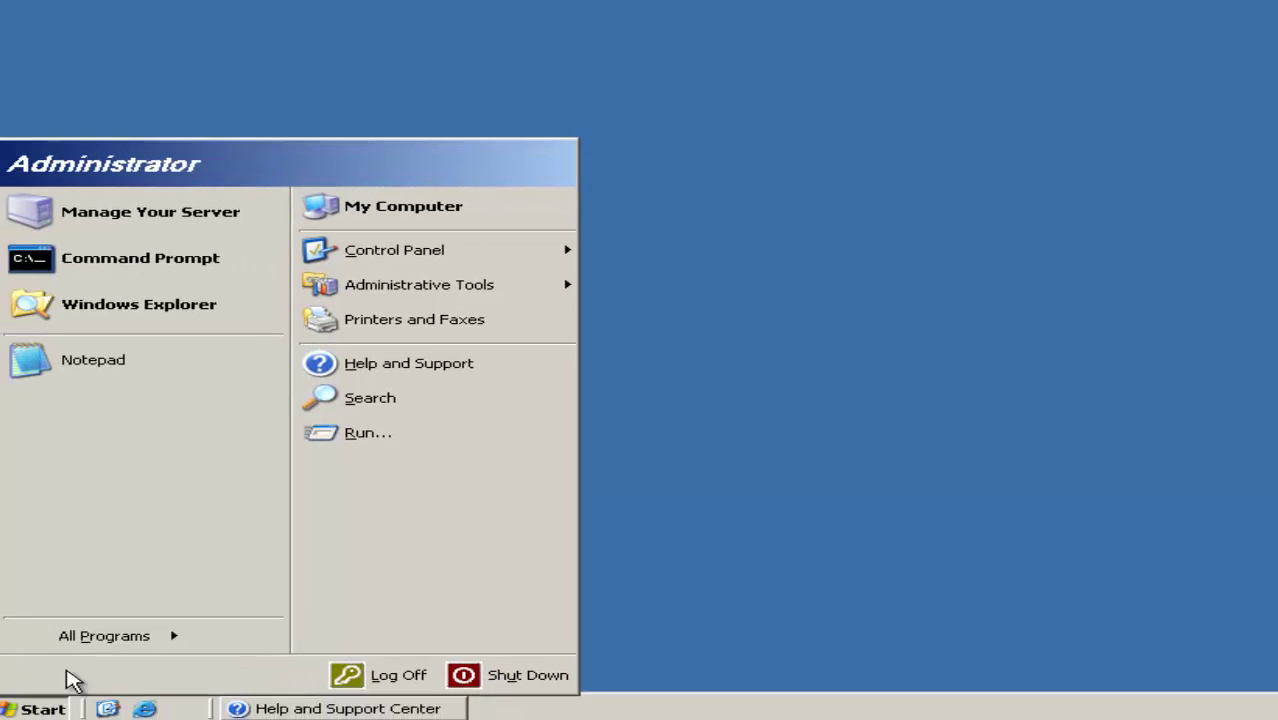
pyautogui.click(235, 259)
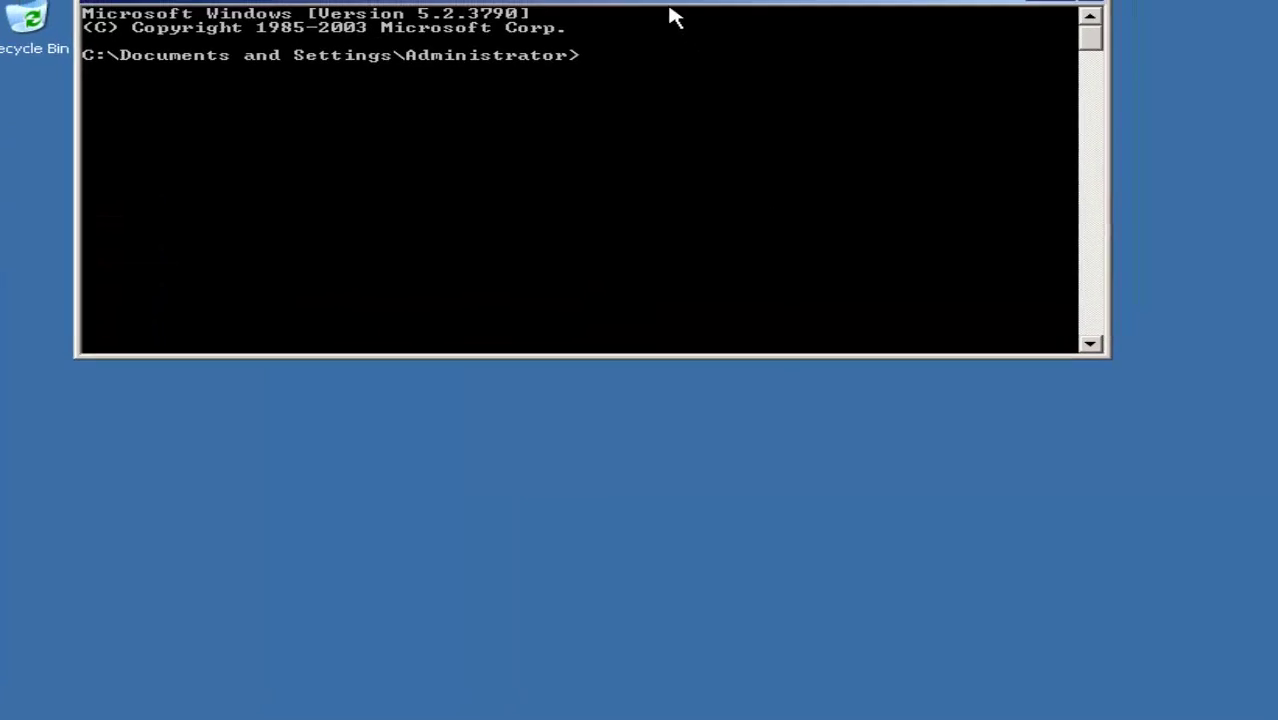
pyautogui.moveTo(659, 71); pyautogui.dragTo(1093, 220)
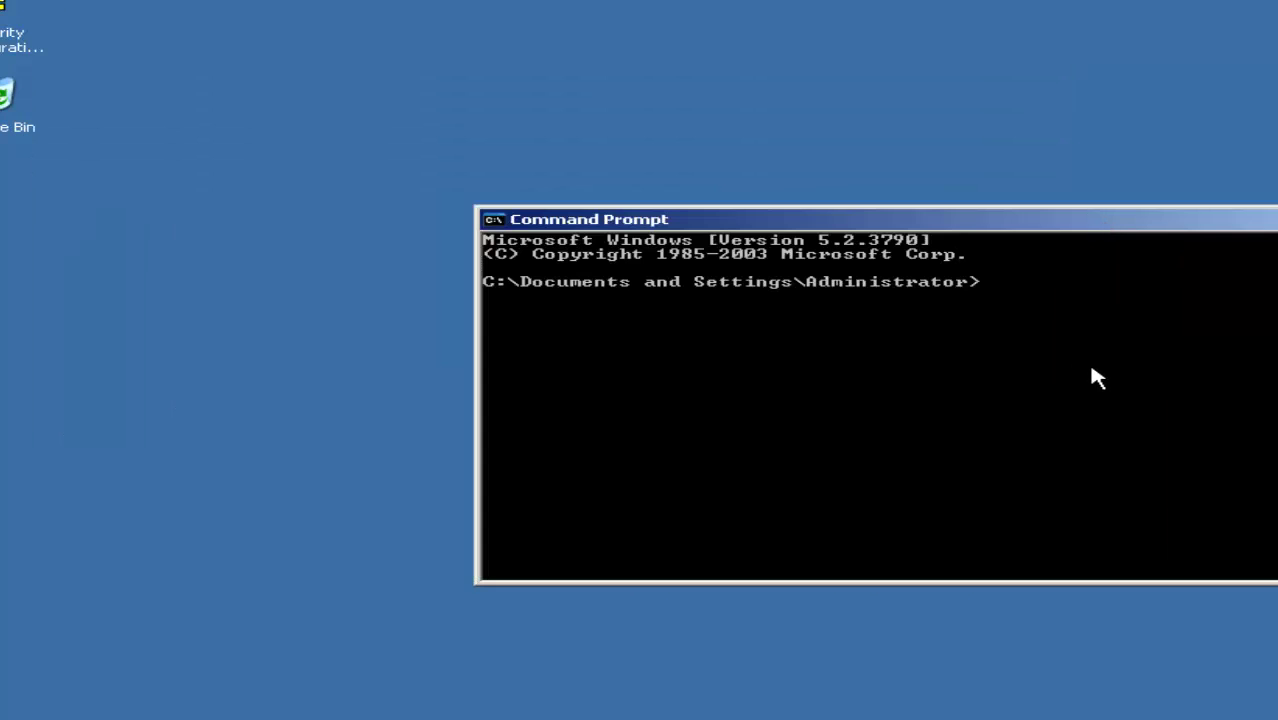
pyautogui.write('ip')
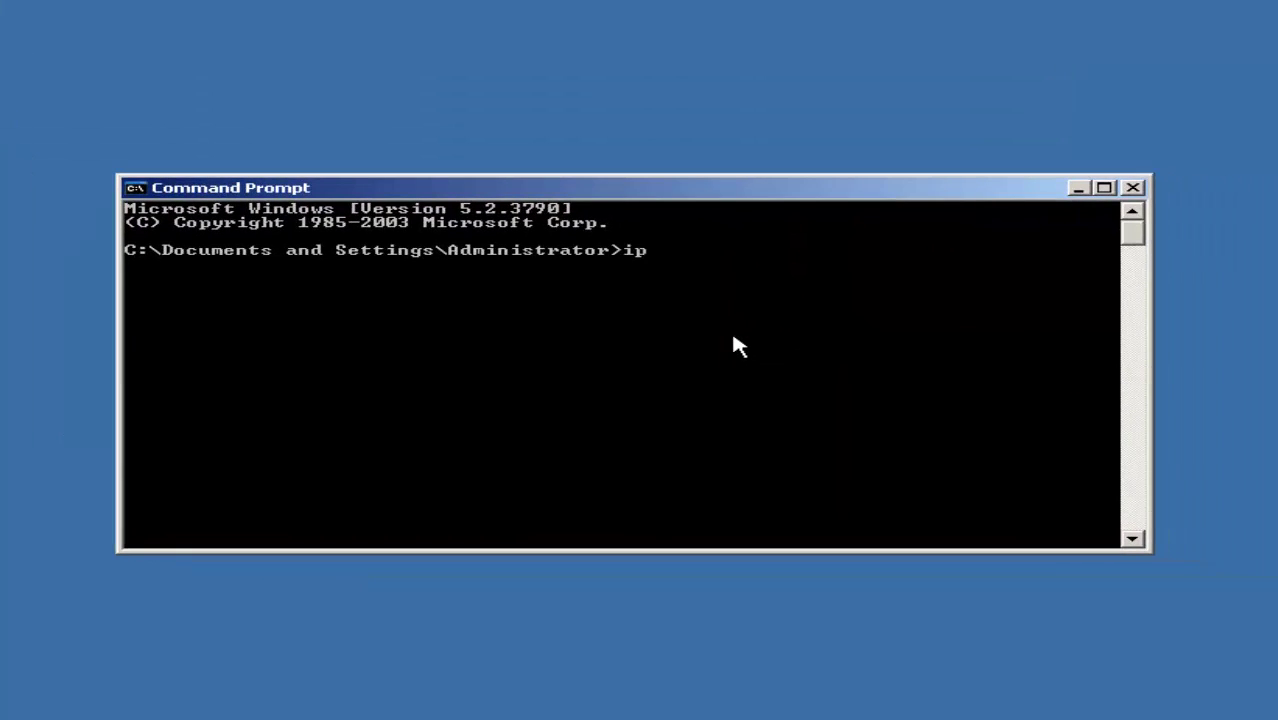
pyautogui.write('config')
pyautogui.press('Return')
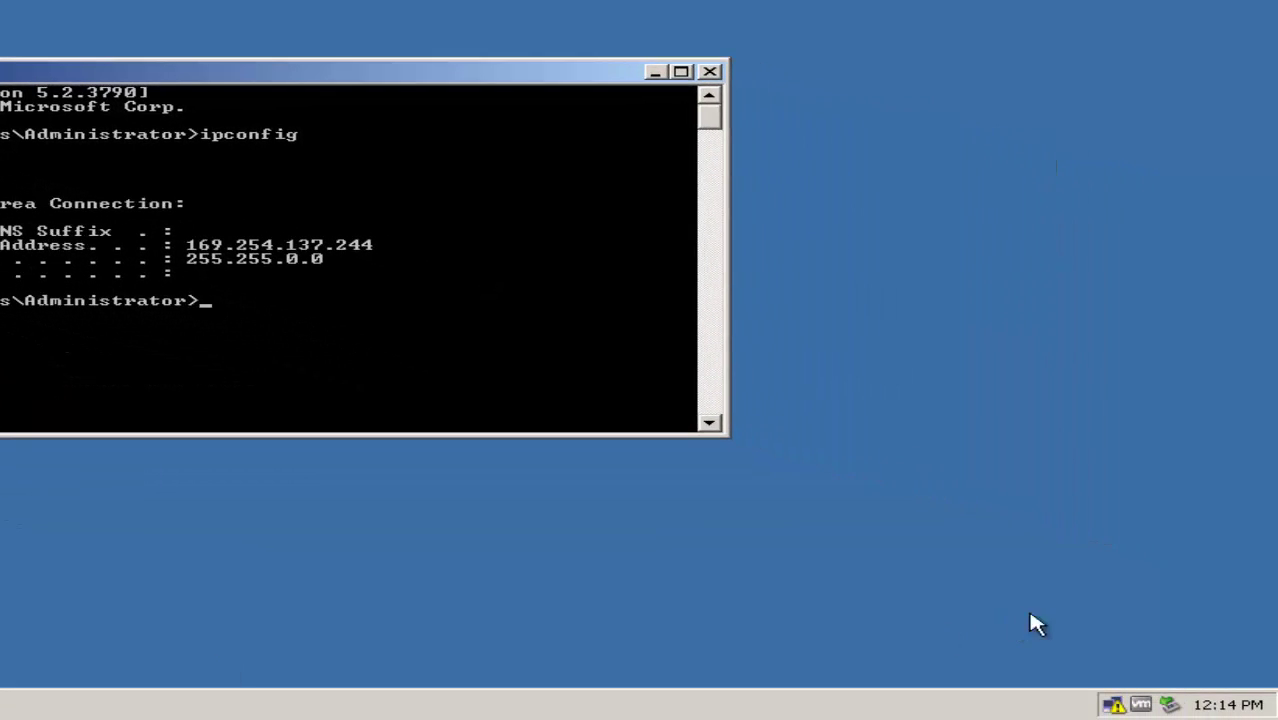
# Open the Network Connections window from the network connection's notification icon.
pyautogui.rightClick(1118, 705)
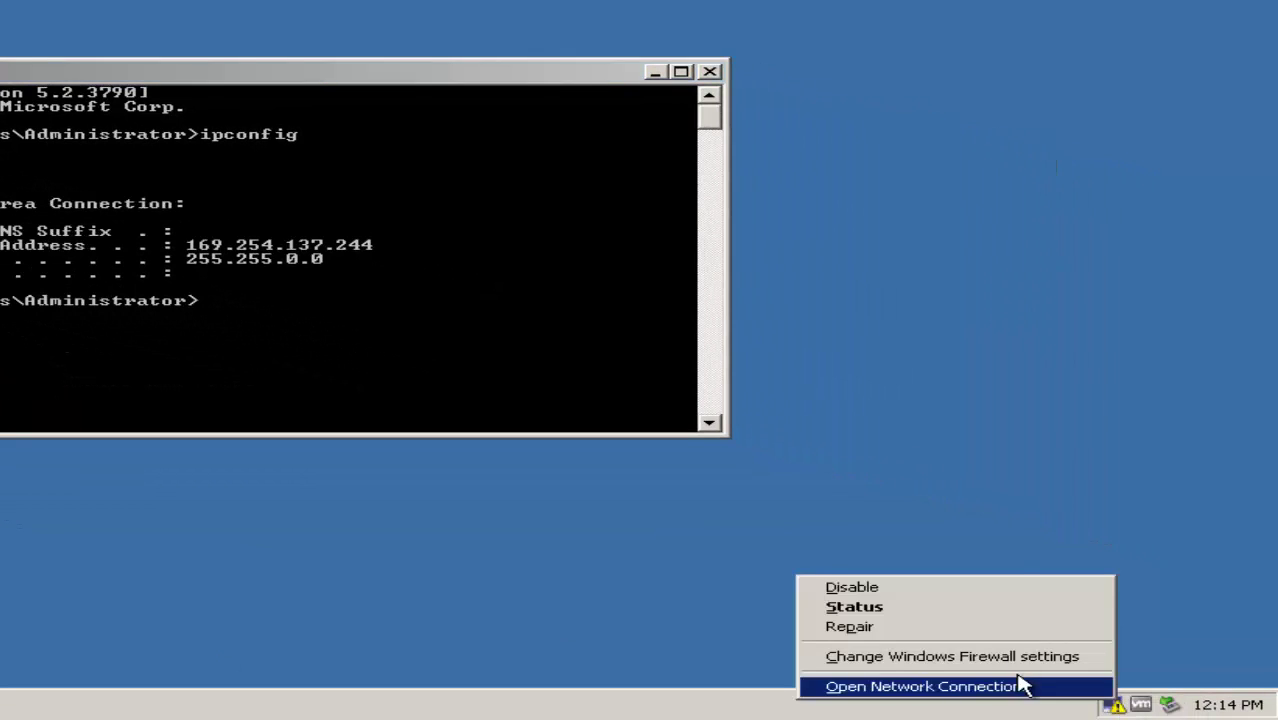
pyautogui.click(903, 481)
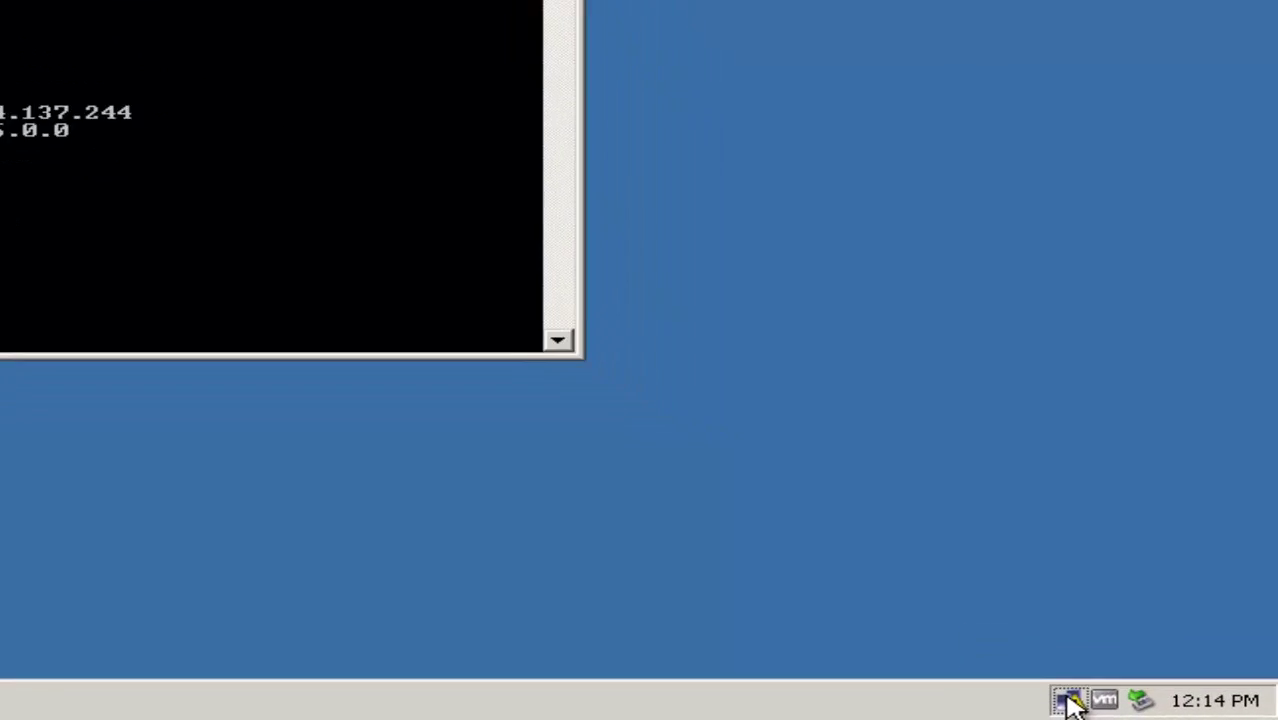
pyautogui.rightClick(1111, 705)
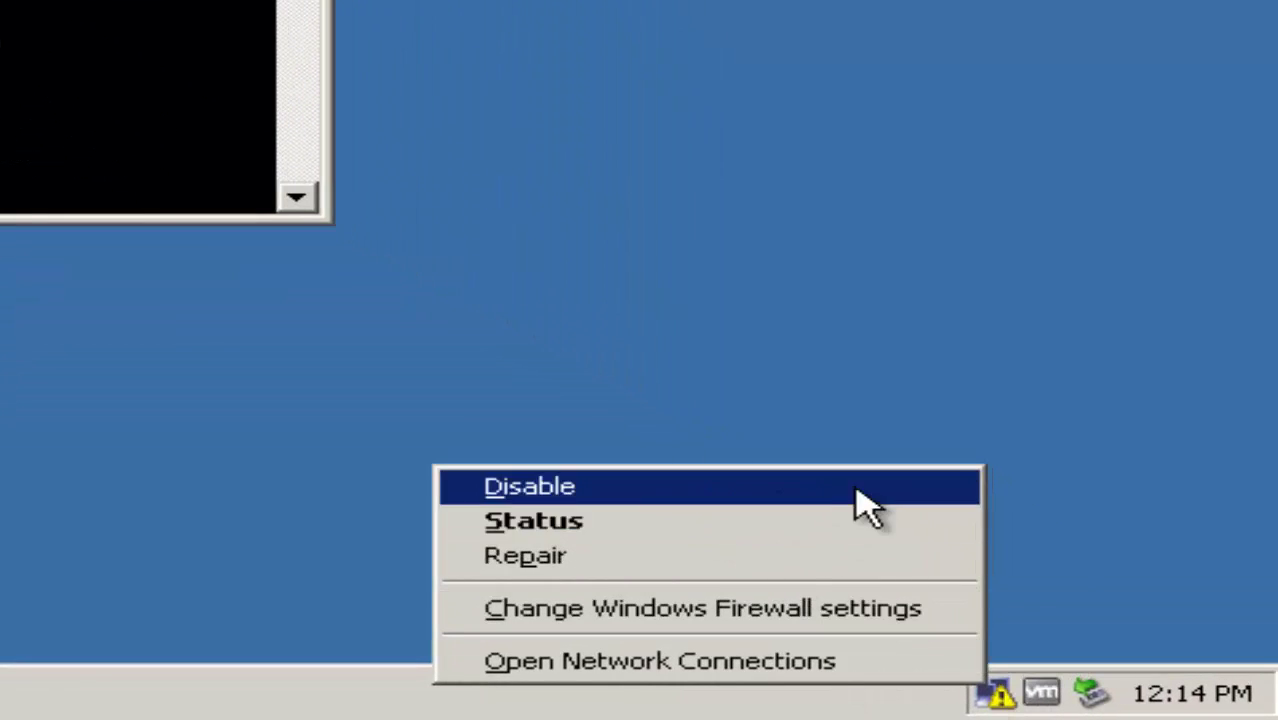
pyautogui.click(772, 662)
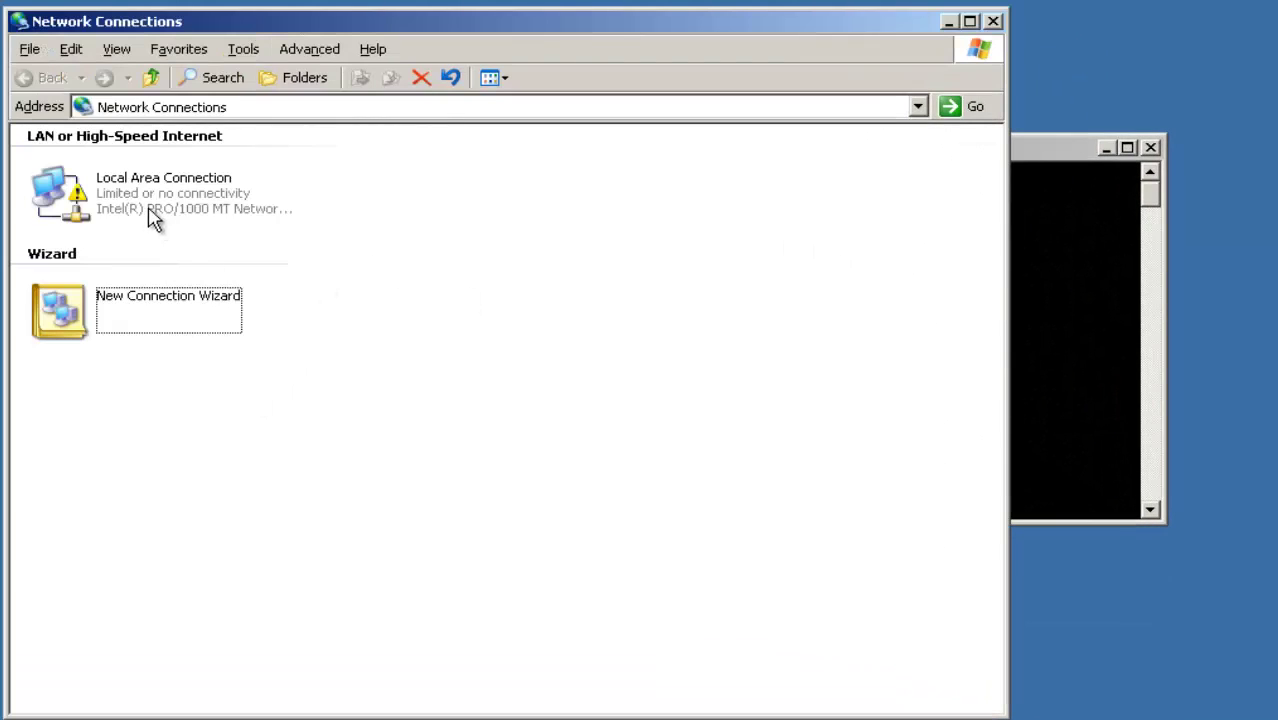
# Open the Local Area Connection's properties, and close its status dialog and the Network Connections window.
pyautogui.click(150, 215)
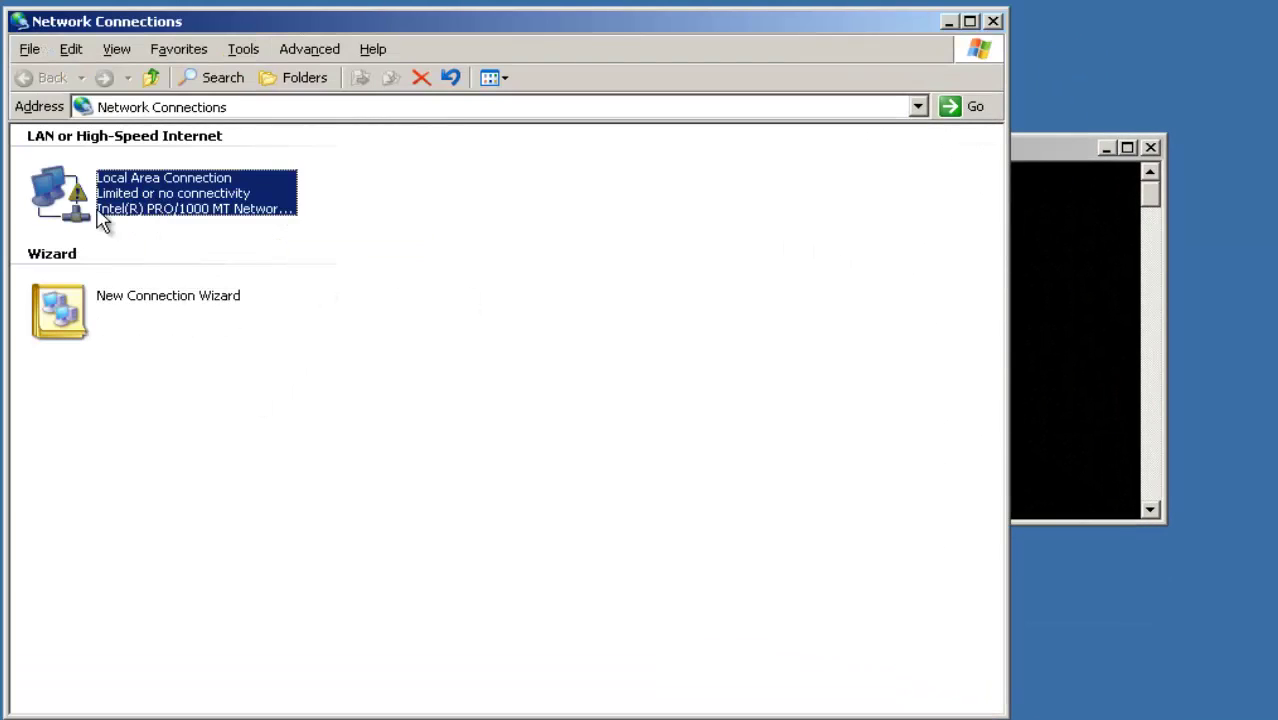
pyautogui.doubleClick(162, 205)
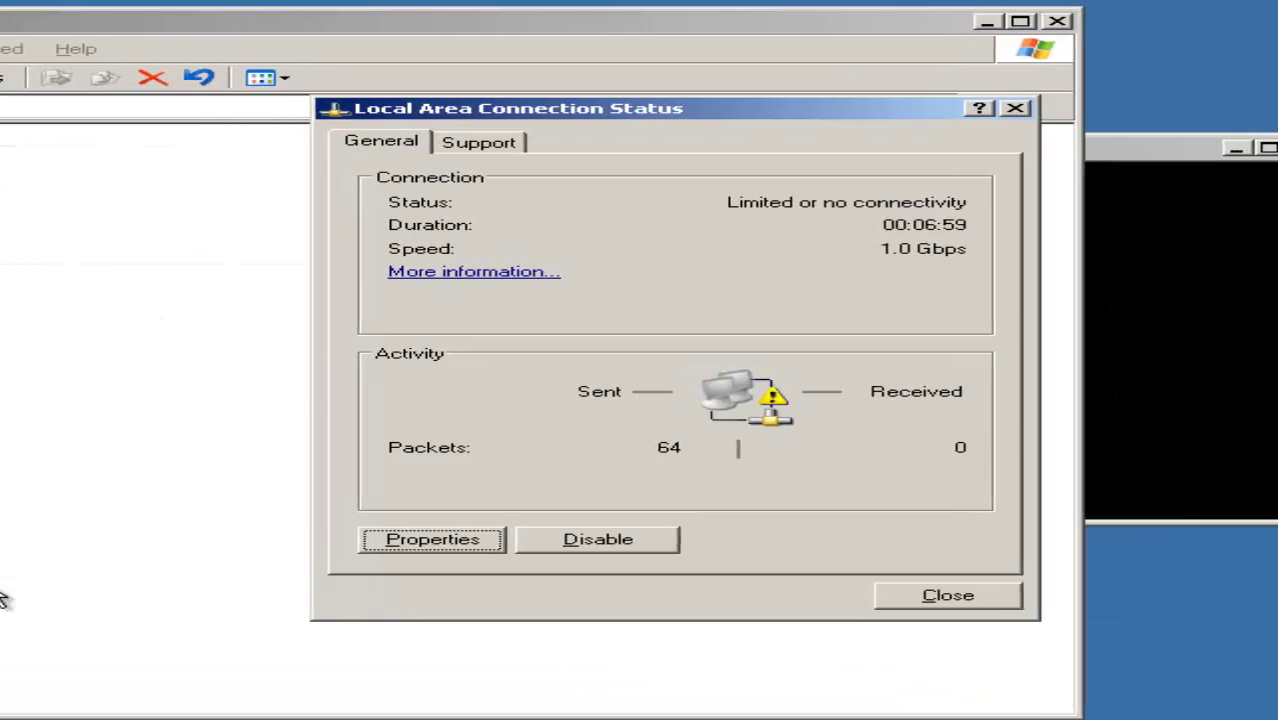
pyautogui.click(338, 545)
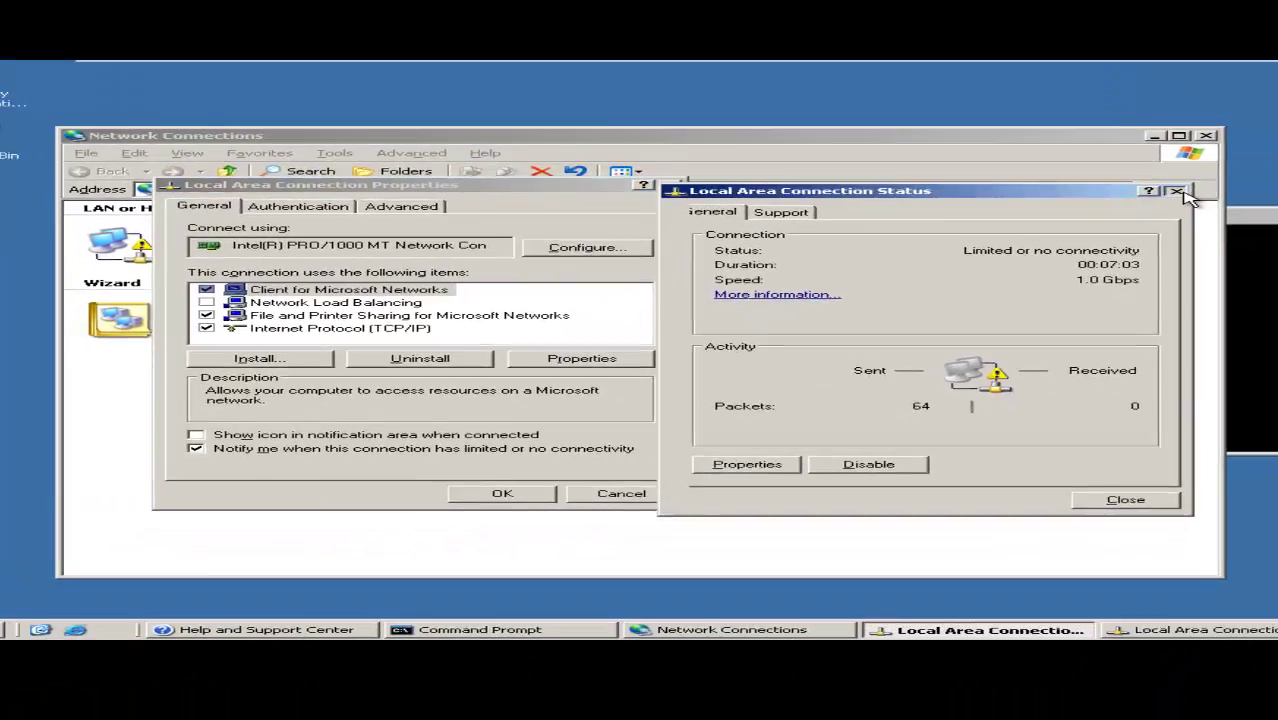
pyautogui.click(1177, 191)
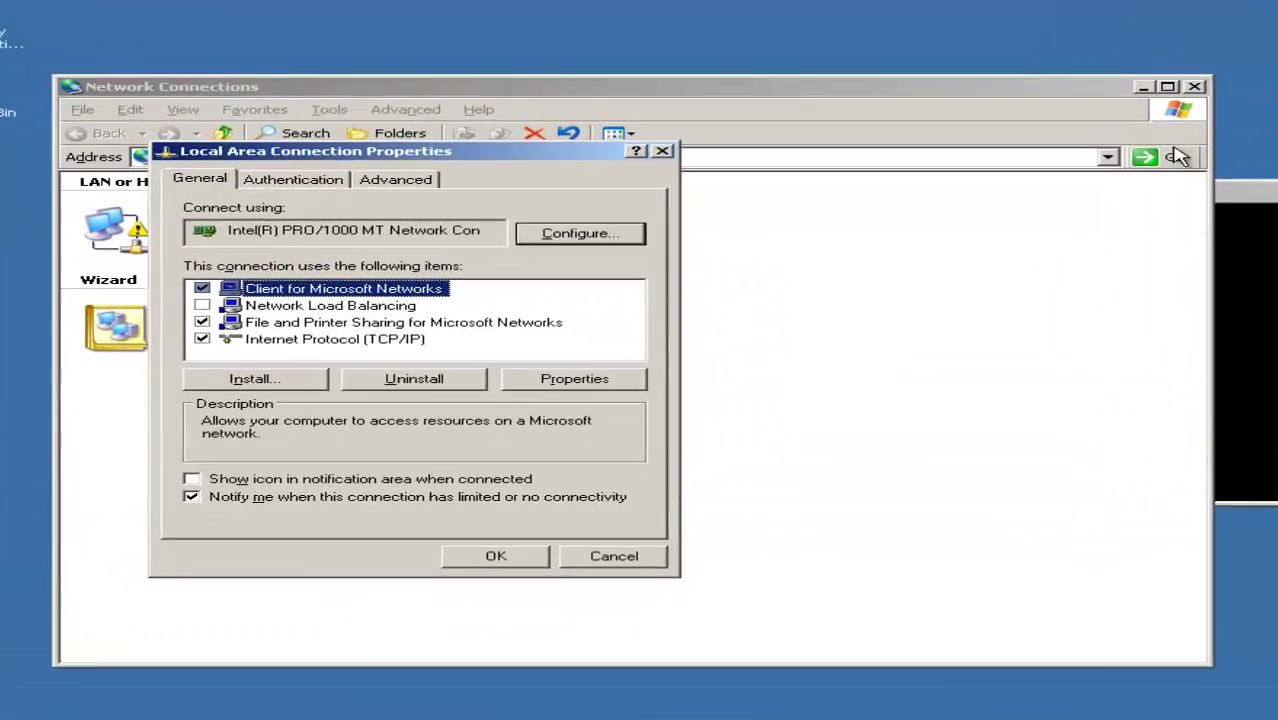
pyautogui.click(1206, 135)
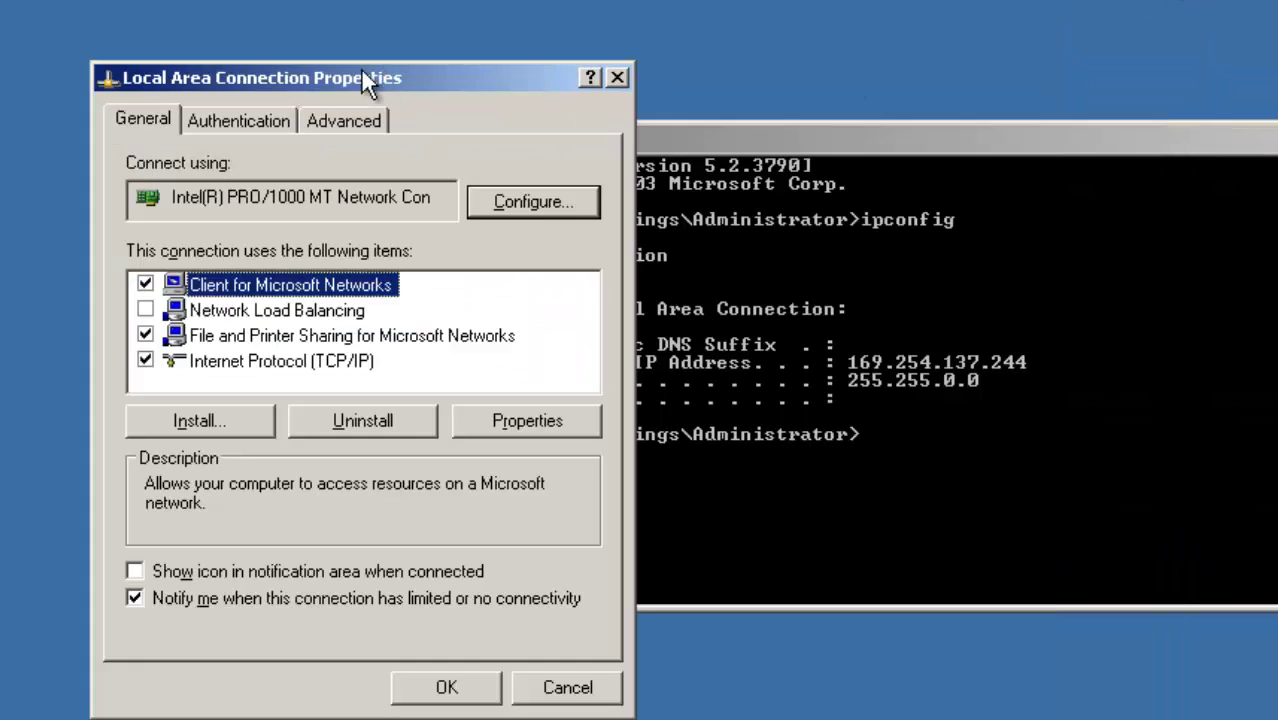
# Arrange the Local Area Connection Properties dialog and the Command Prompt window side by side.
pyautogui.moveTo(366, 80); pyautogui.dragTo(250, 64)
pyautogui.moveTo(919, 141); pyautogui.dragTo(1277, 90)
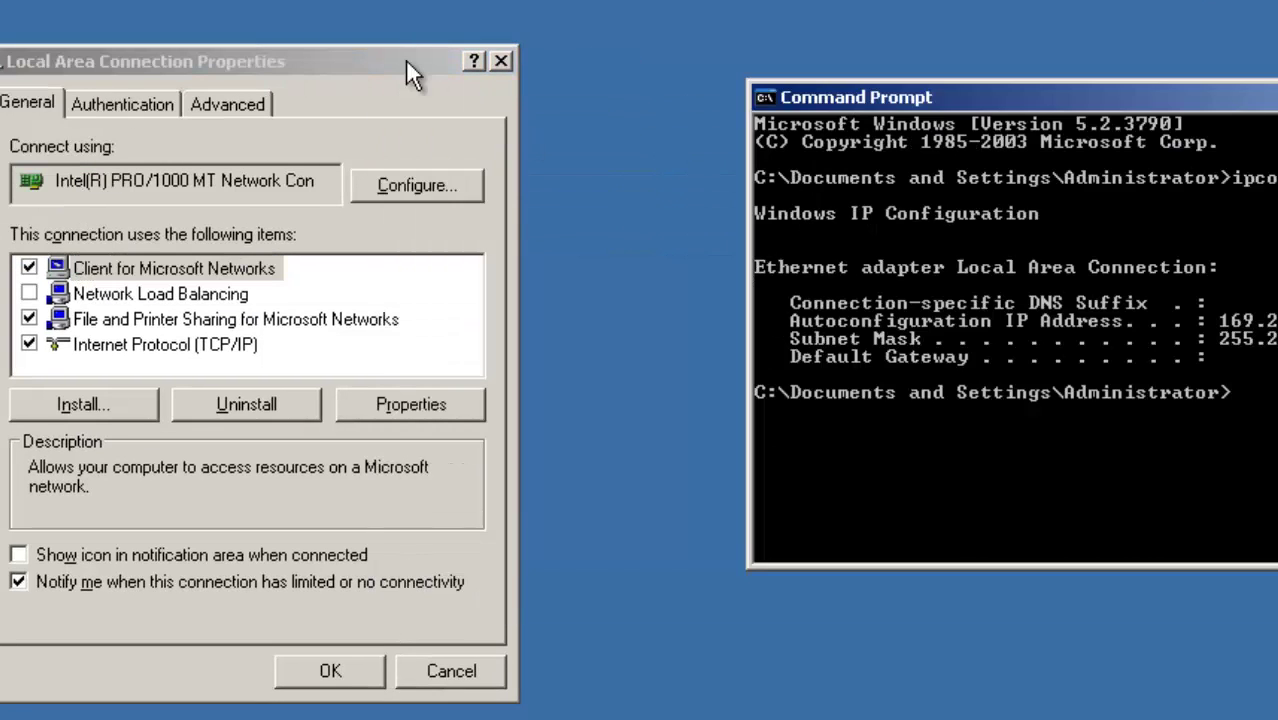
pyautogui.moveTo(405, 59); pyautogui.dragTo(511, 10)
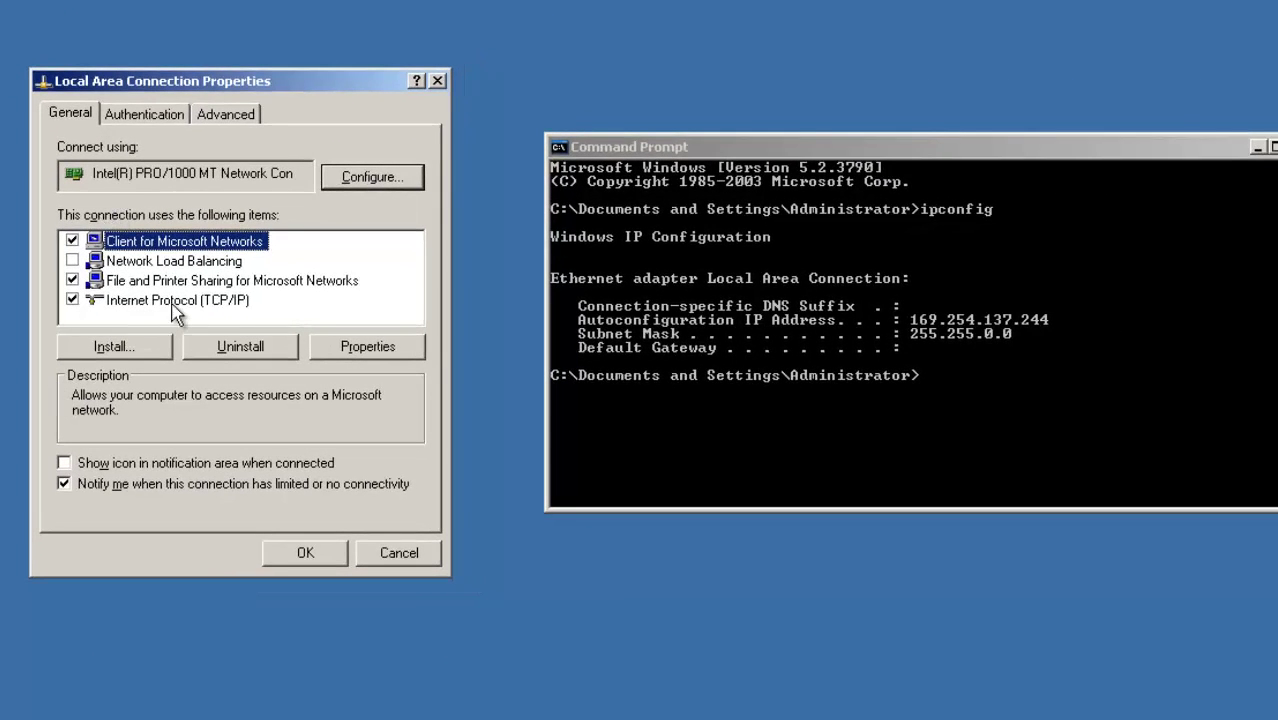
# Enable showing the connection's icon in the notification area when connected, and open the Internet Protocol (TCP/IP) properties.
pyautogui.click(170, 302)
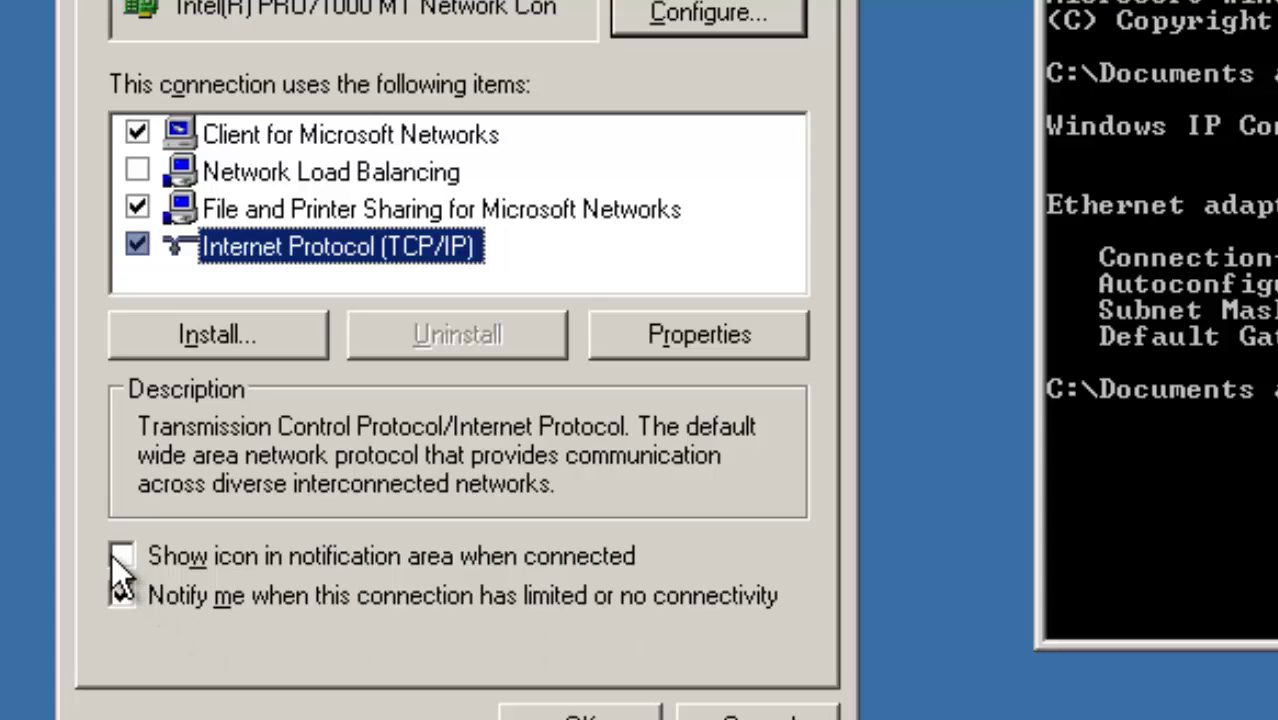
pyautogui.click(144, 552)
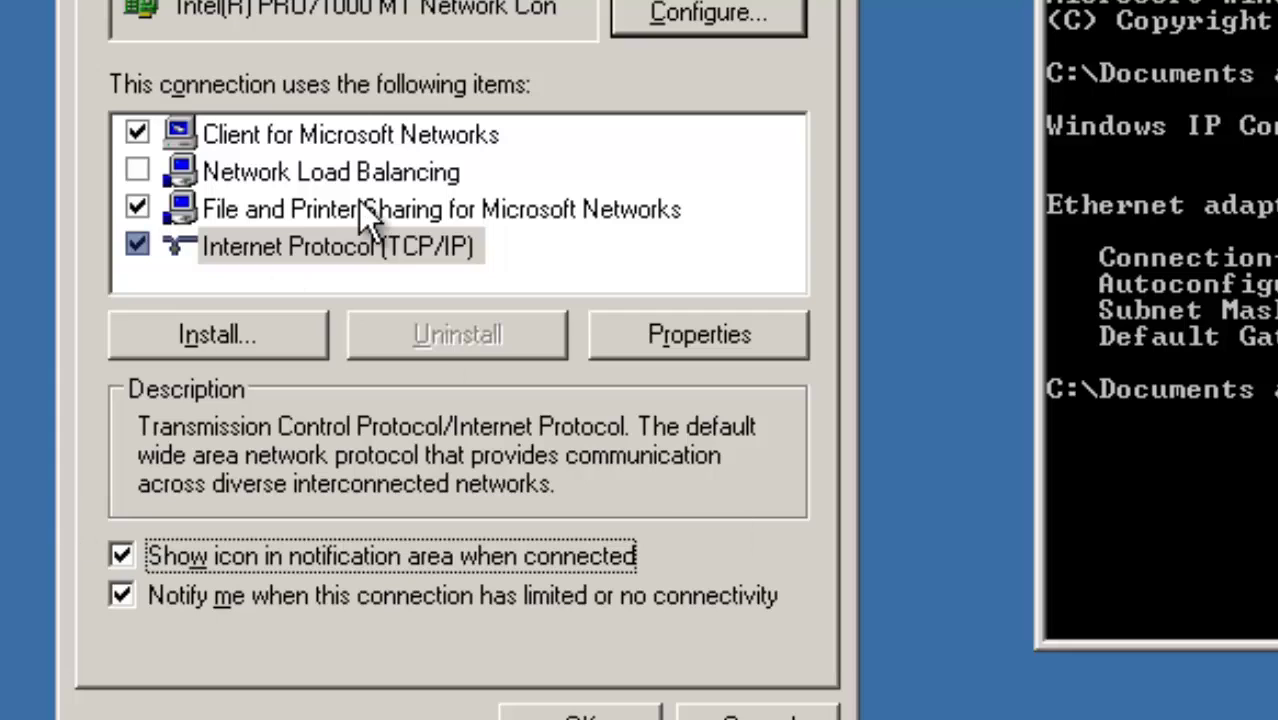
pyautogui.click(352, 248)
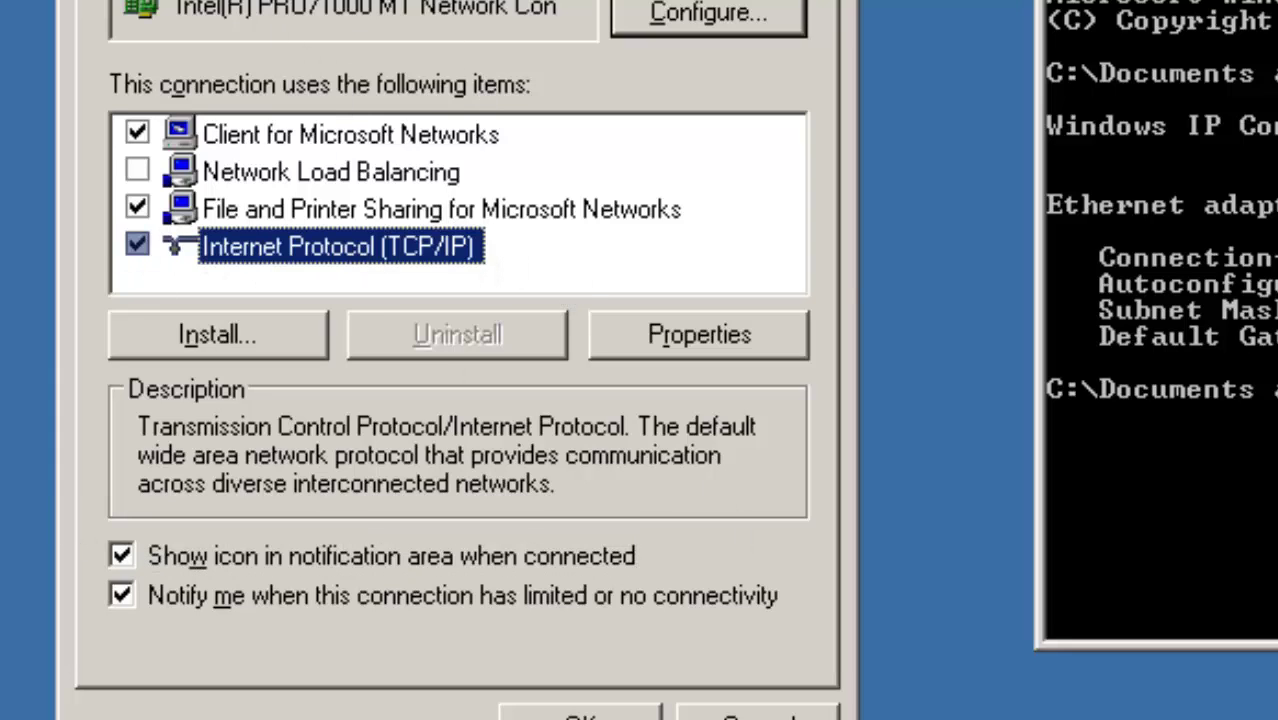
pyautogui.moveTo(400, 59); pyautogui.dragTo(396, 0)
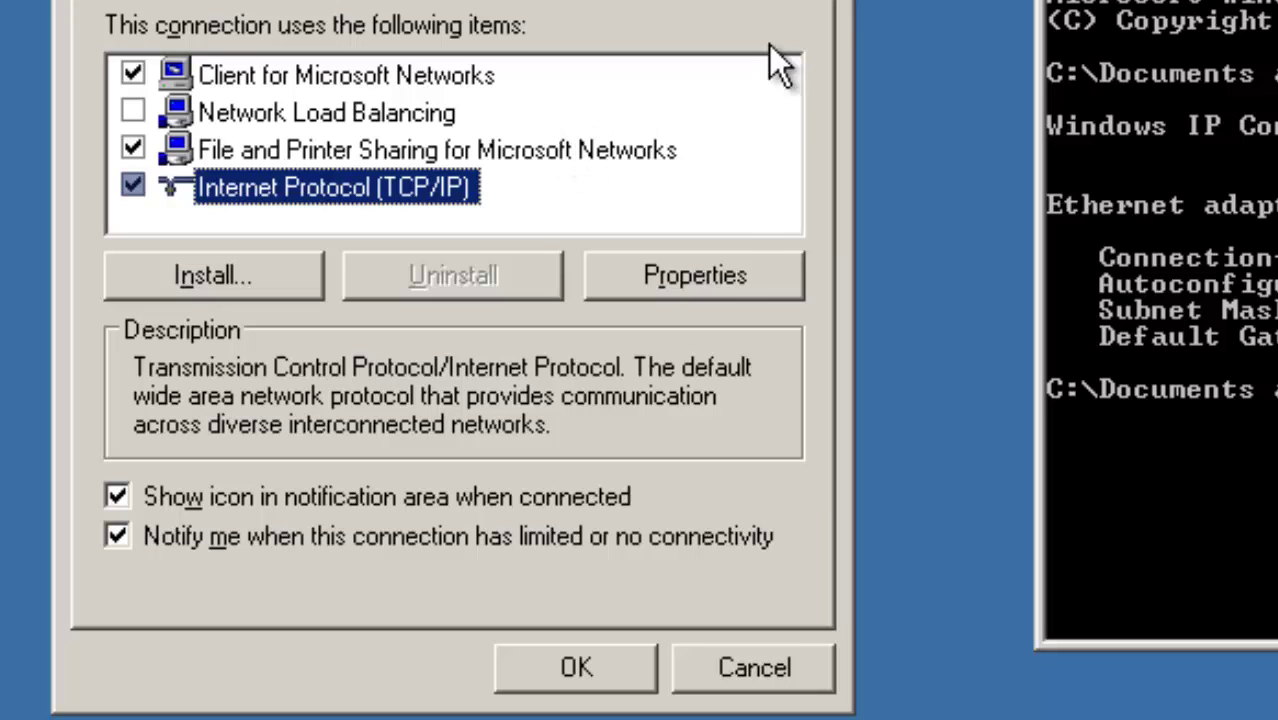
pyautogui.click(720, 274)
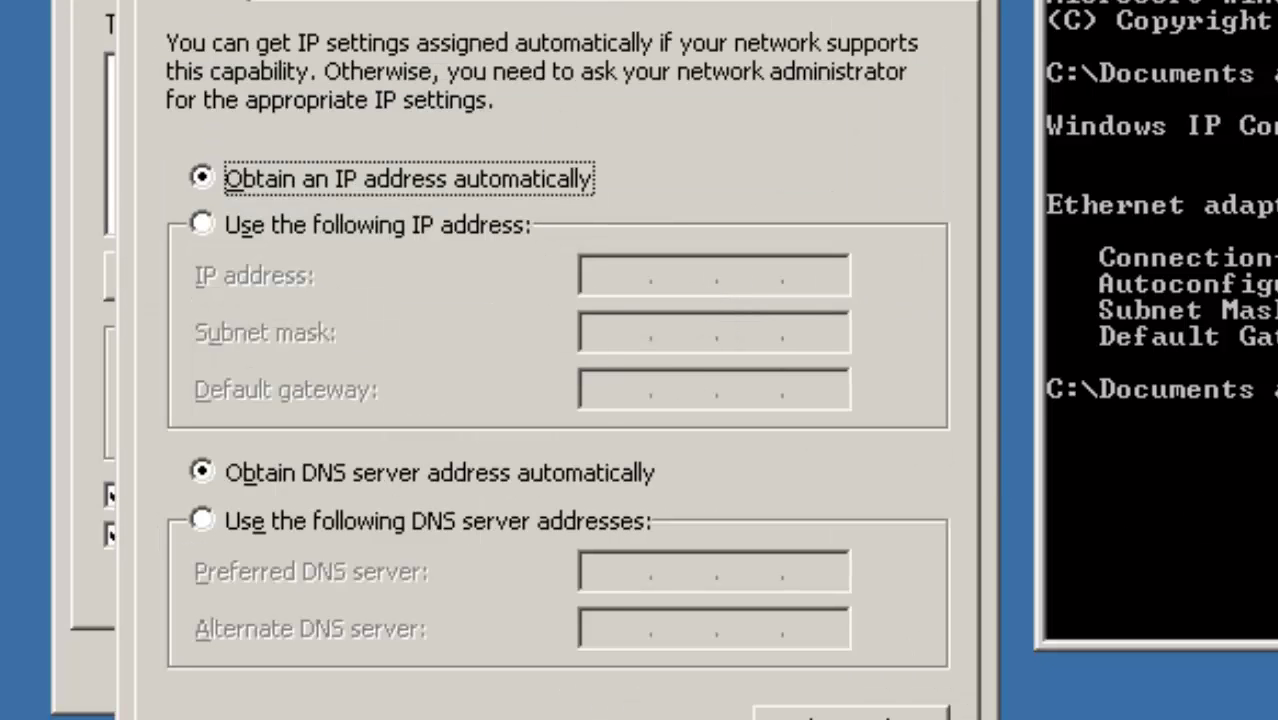
pyautogui.moveTo(645, 0); pyautogui.dragTo(676, 14)
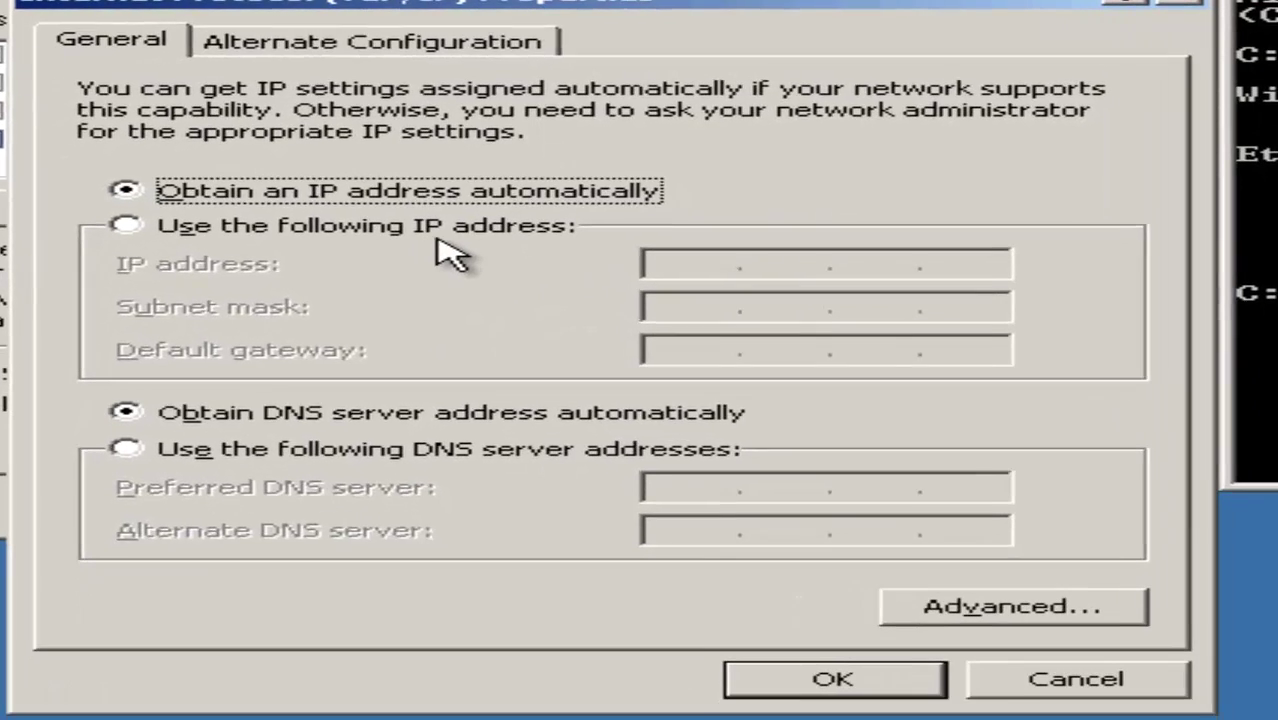
# Switch the connection to a manually entered IP address, and check VMnet8's gateway in the Virtual Network Editor's NAT settings.
pyautogui.click(430, 300)
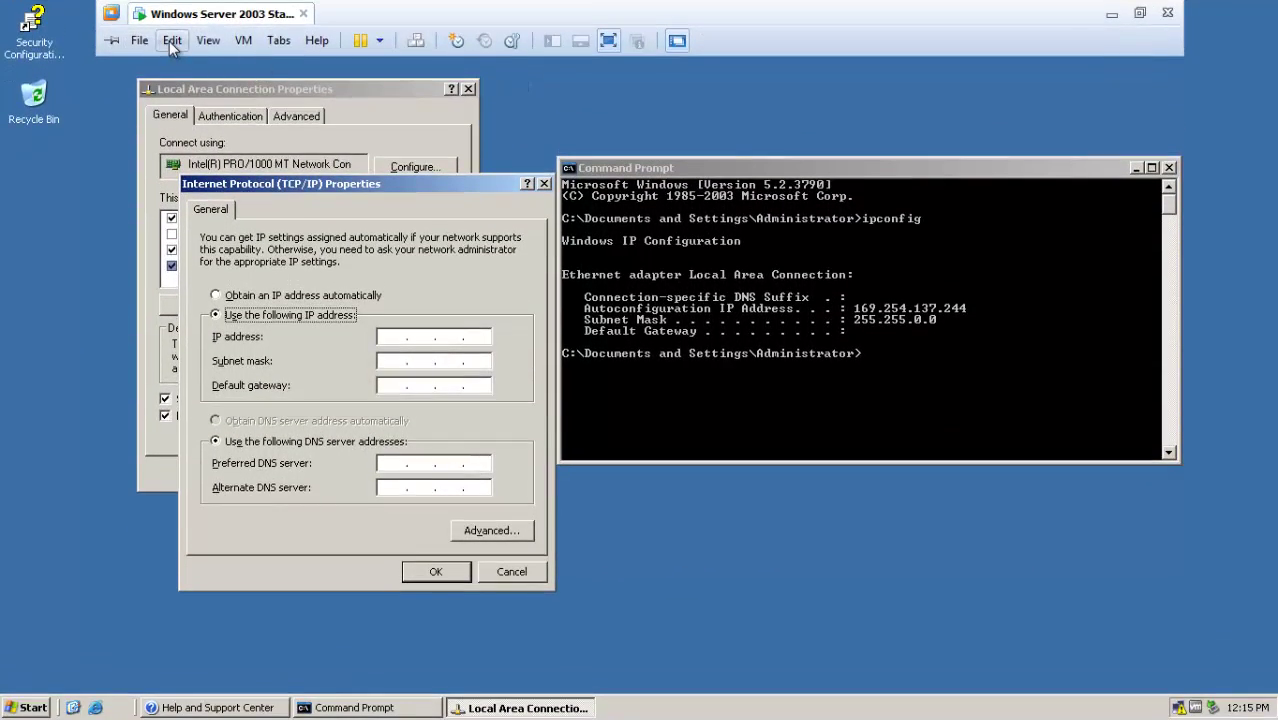
pyautogui.click(171, 62)
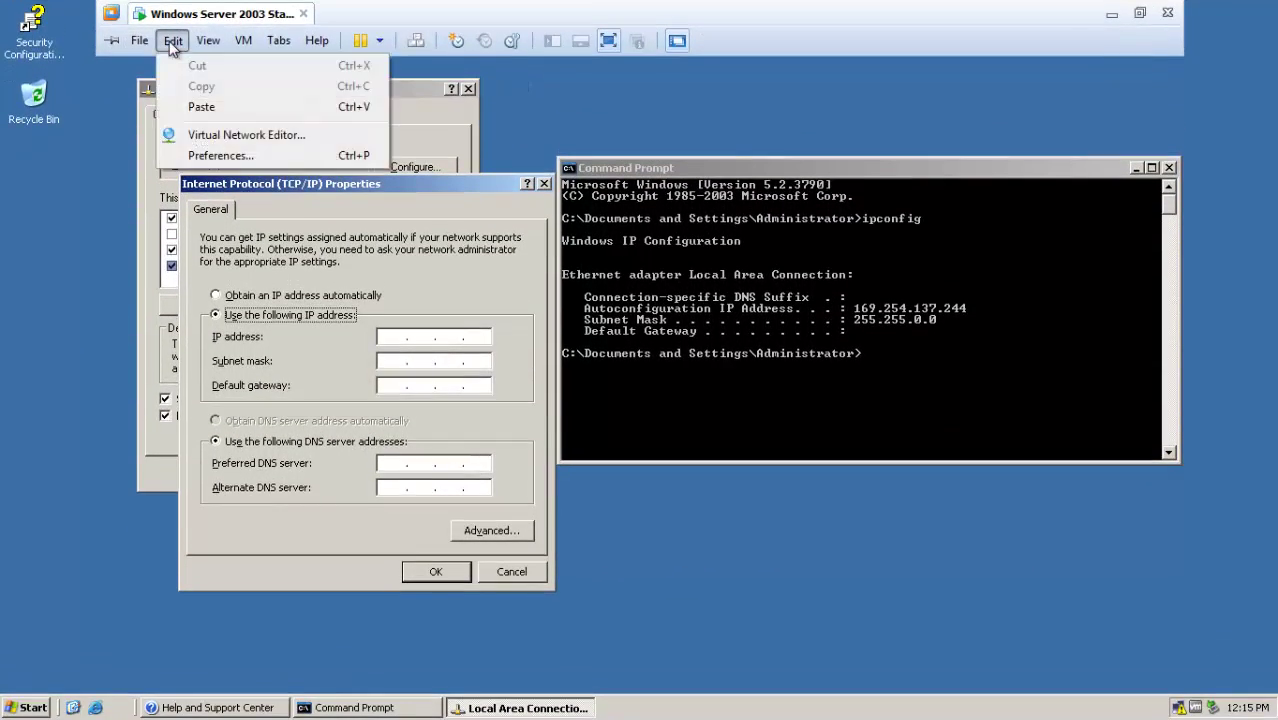
pyautogui.click(233, 136)
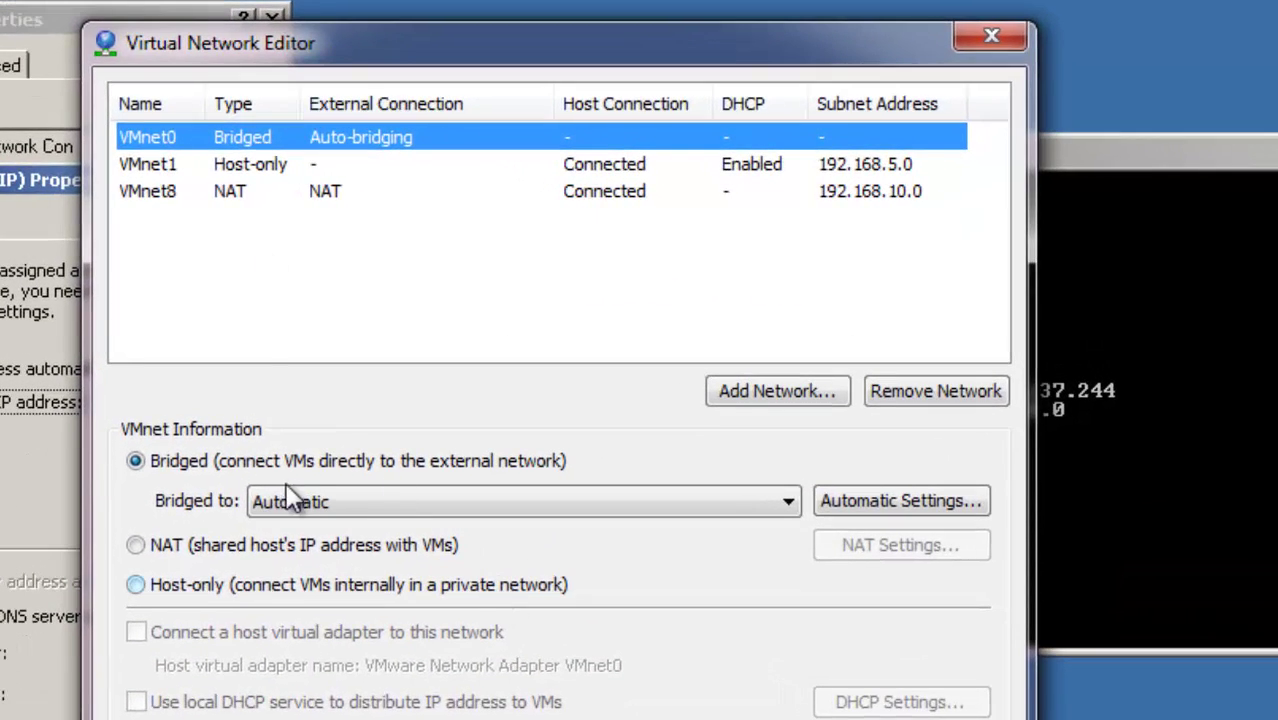
pyautogui.click(165, 190)
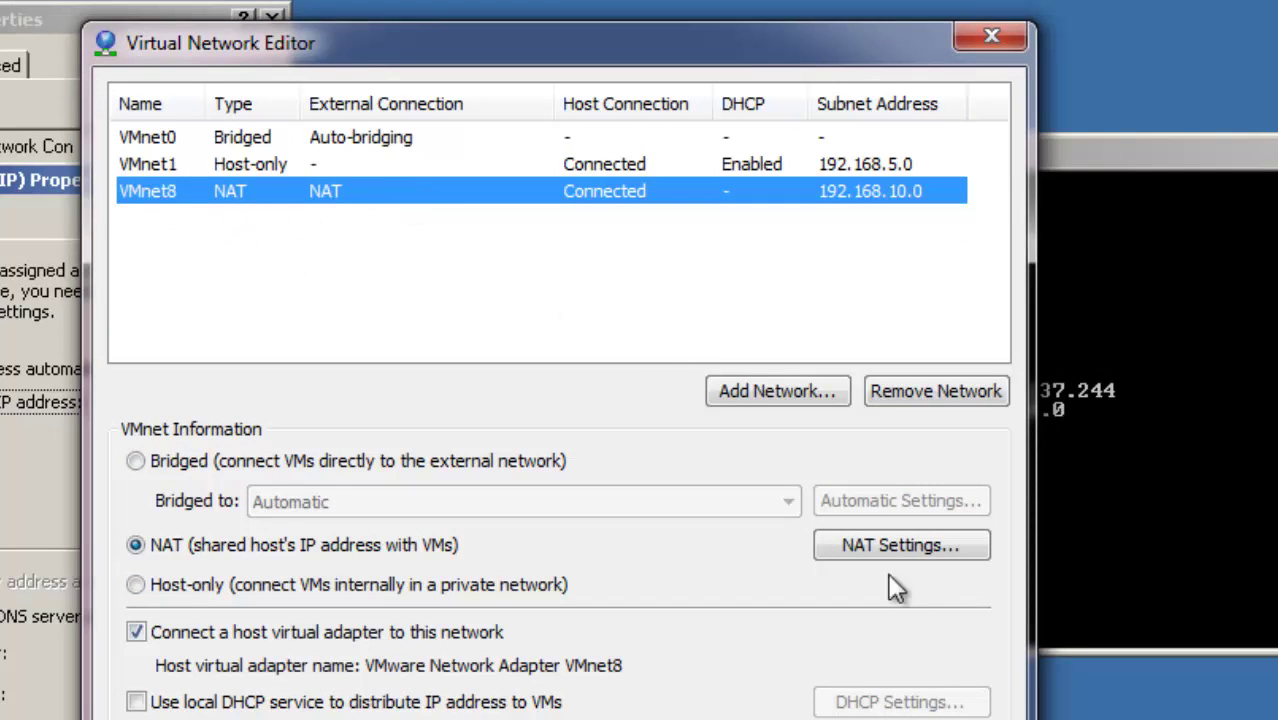
pyautogui.click(842, 546)
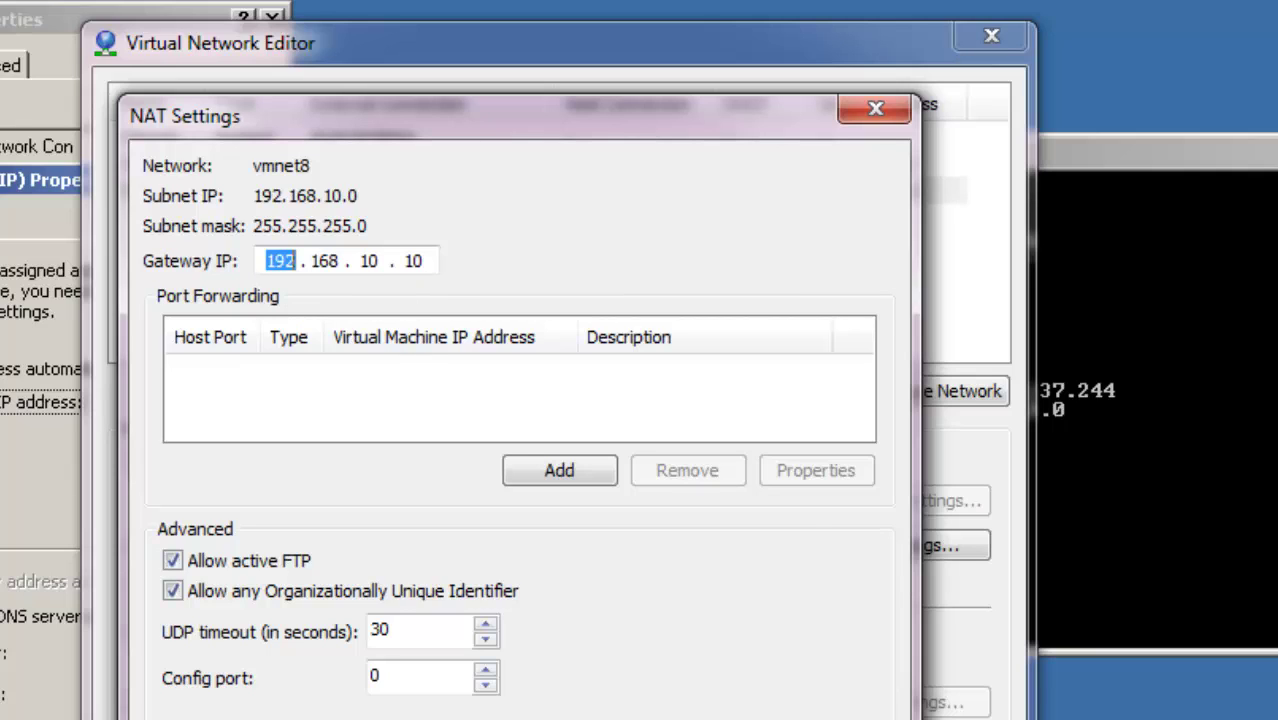
pyautogui.click(423, 261)
pyautogui.press('Return')
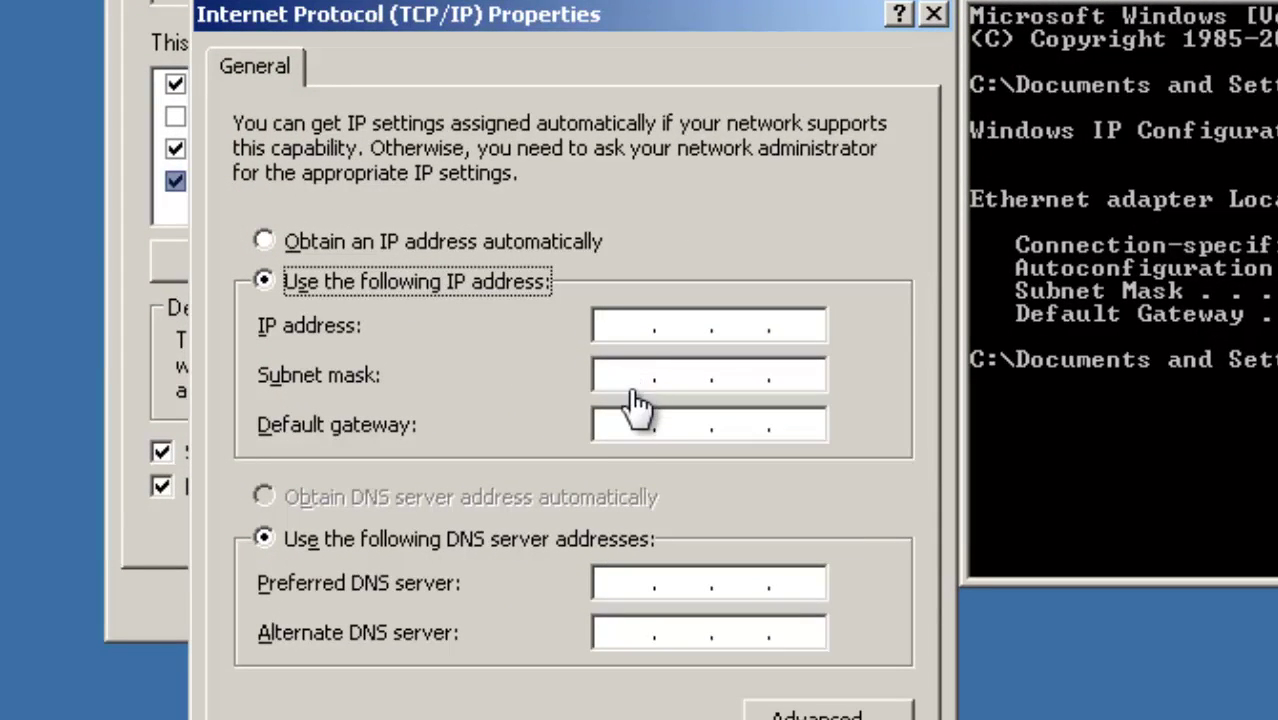
# Set the IP address to 192.168.10.12, with subnet mask 255.255.255.0 and default gateway 192.168.10.10.
pyautogui.click(615, 326)
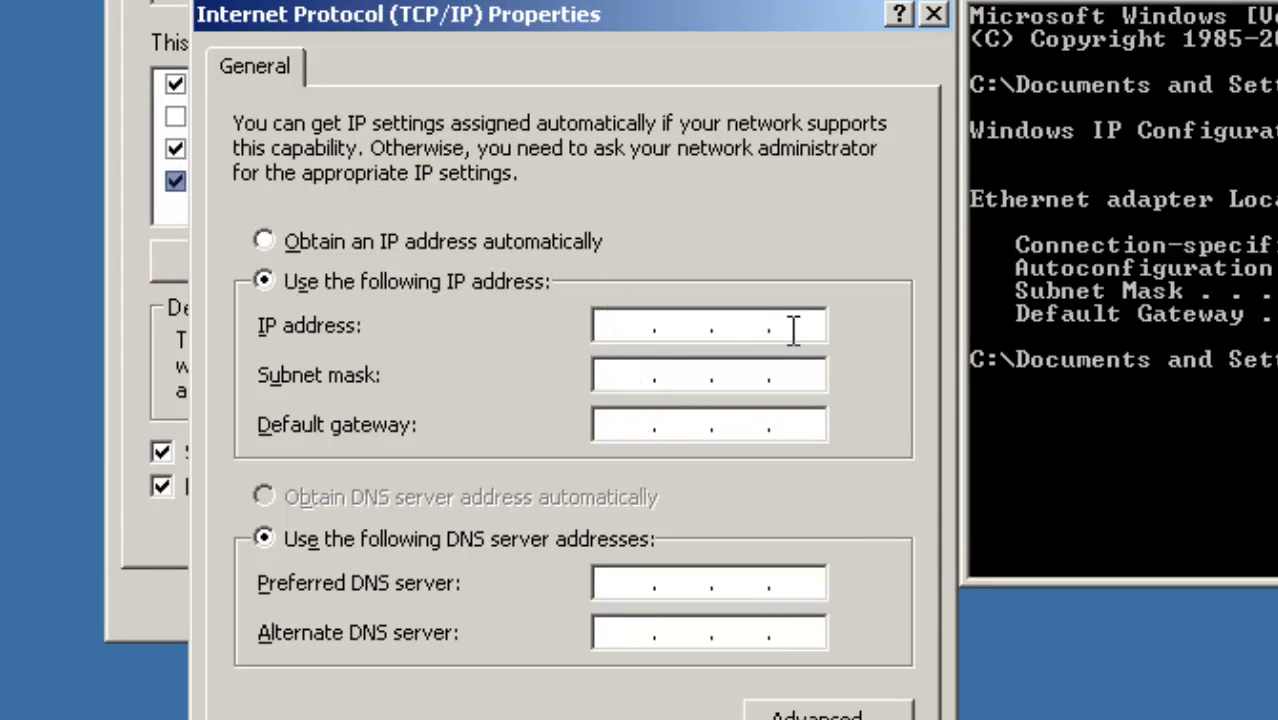
pyautogui.write('192 . 168 . 10 .')
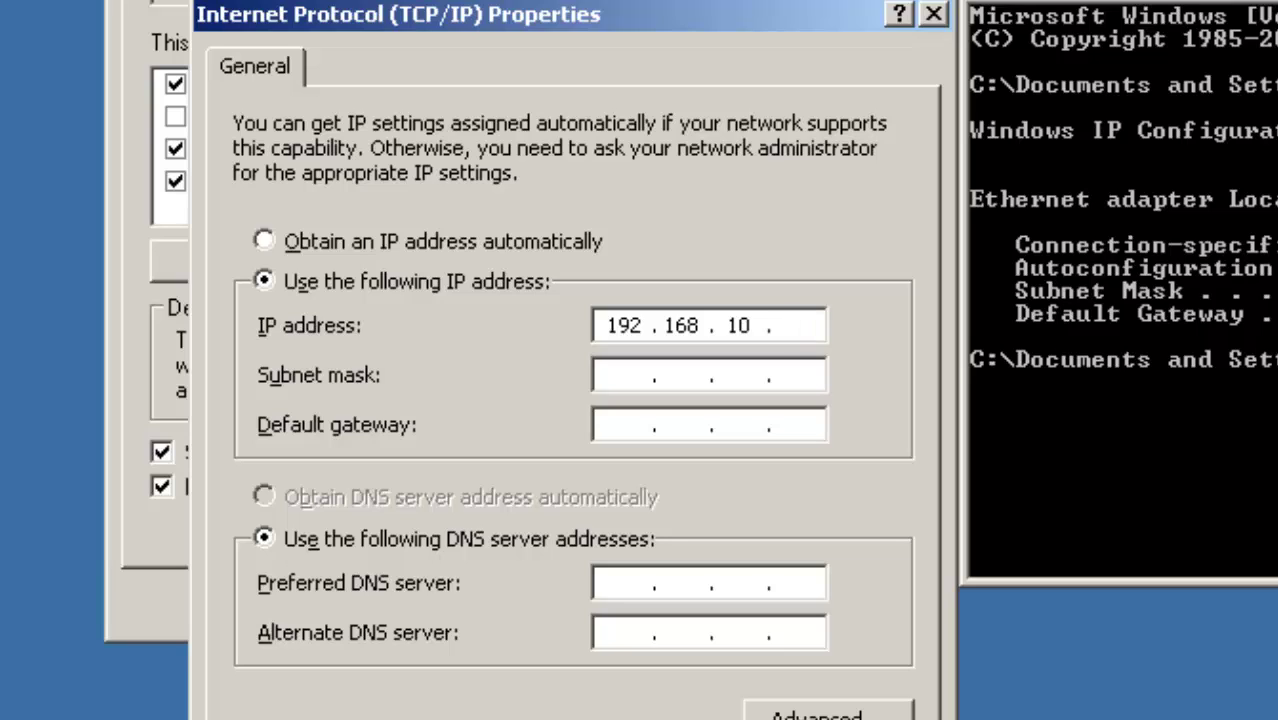
pyautogui.write('12')
pyautogui.click(616, 376)
pyautogui.click(622, 427)
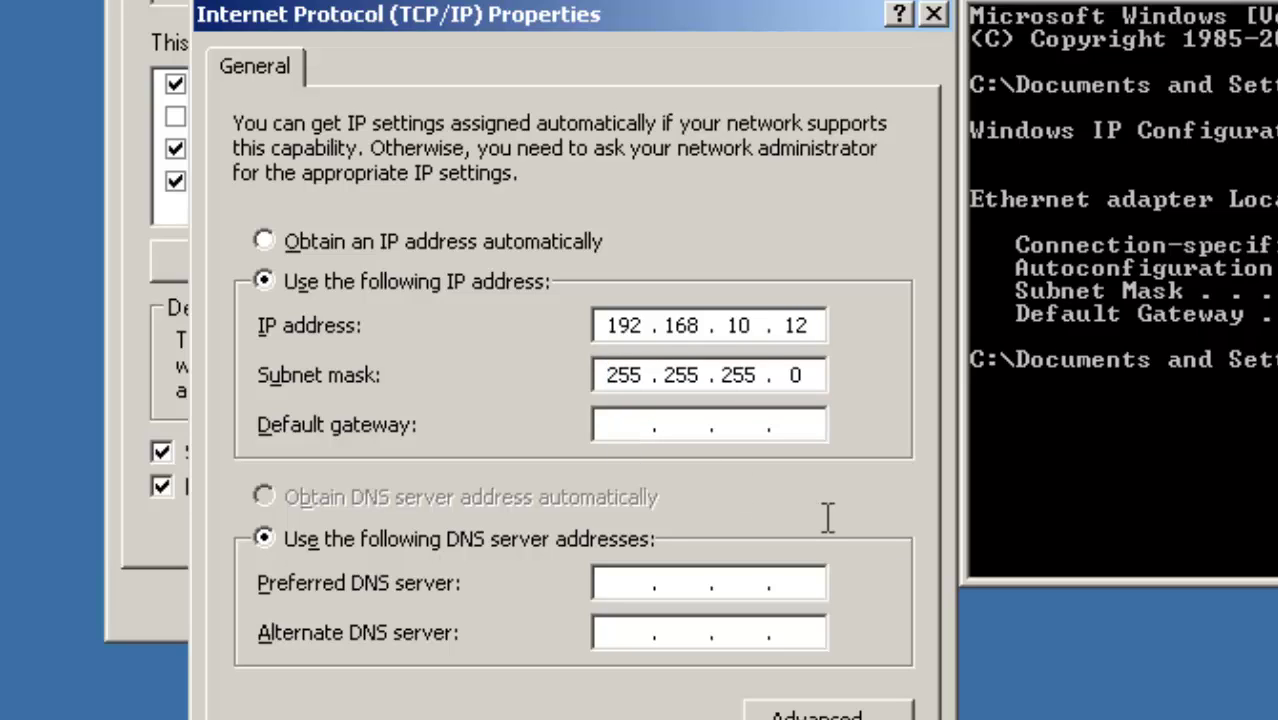
pyautogui.write('192.168.10')
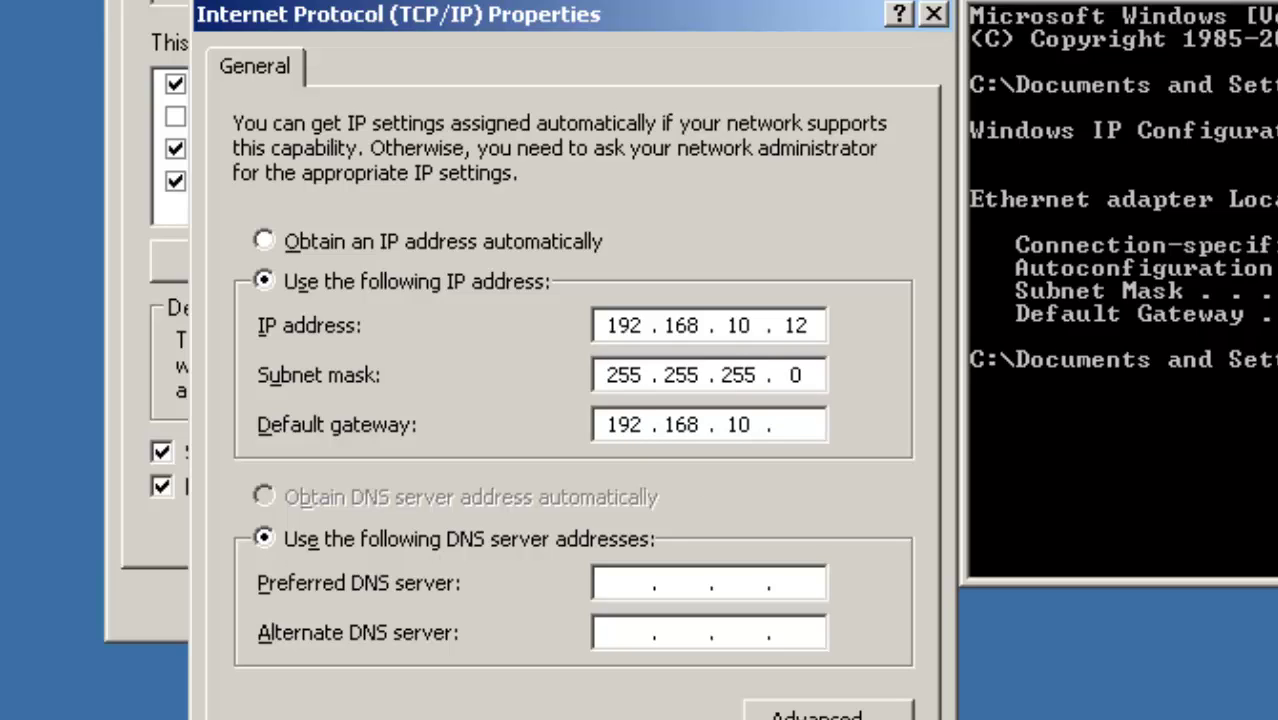
pyautogui.write('.10')
# Set the preferred DNS server to 192.168.10.12 and the alternate to 192.168.10.10, and confirm the TCP/IP properties.
pyautogui.click(645, 583)
pyautogui.doubleClick(800, 325)
pyautogui.click(618, 587)
pyautogui.write('192 . 16')
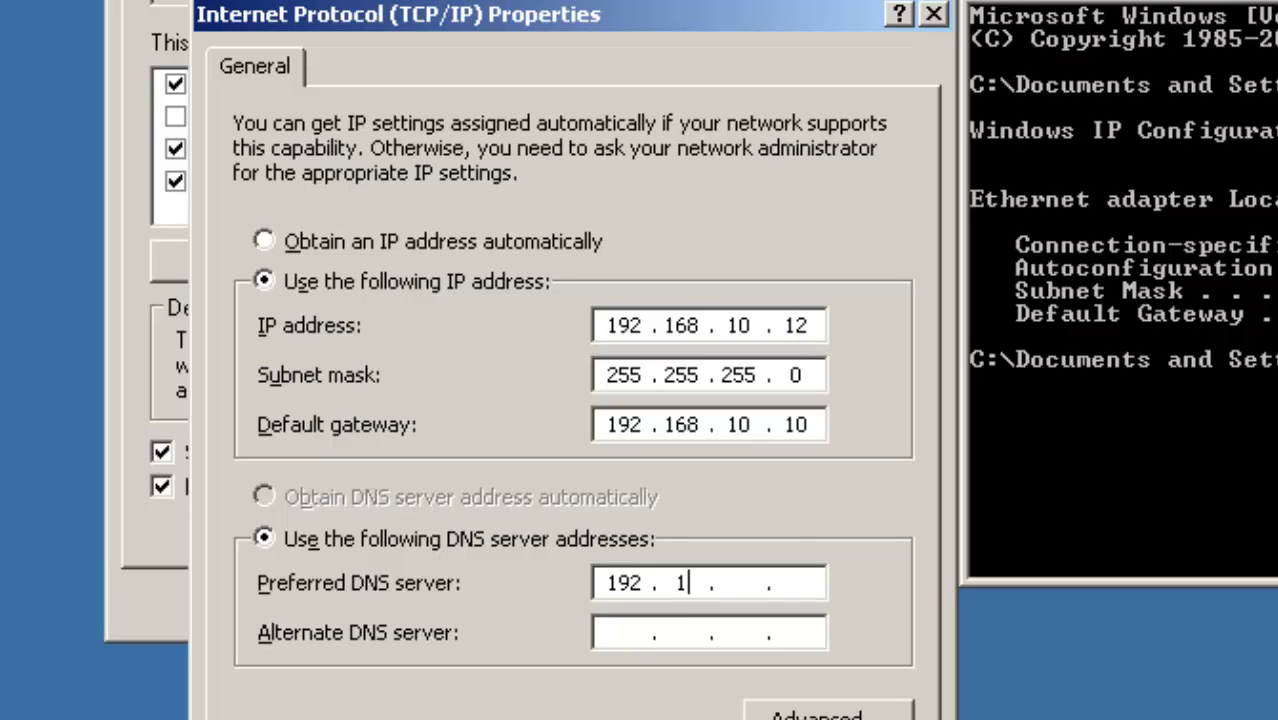
pyautogui.write('8 . 10 . 12')
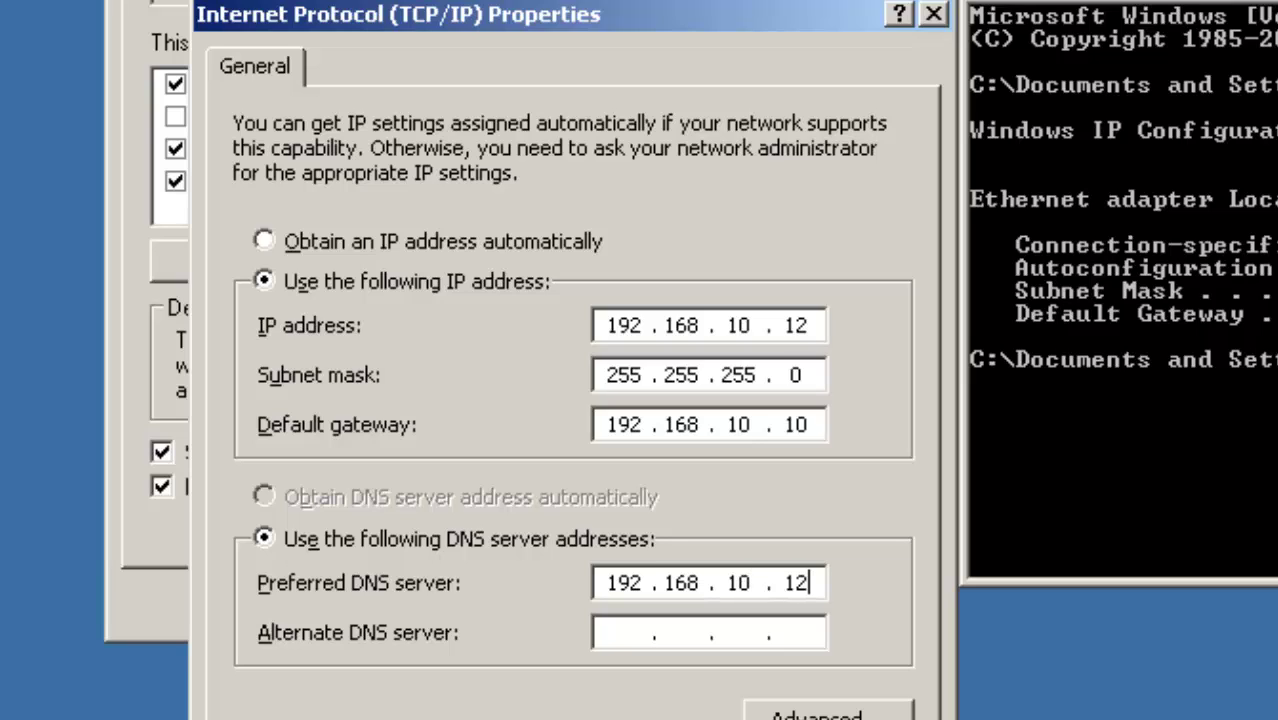
pyautogui.click(625, 632)
pyautogui.write('192 . 168 . ')
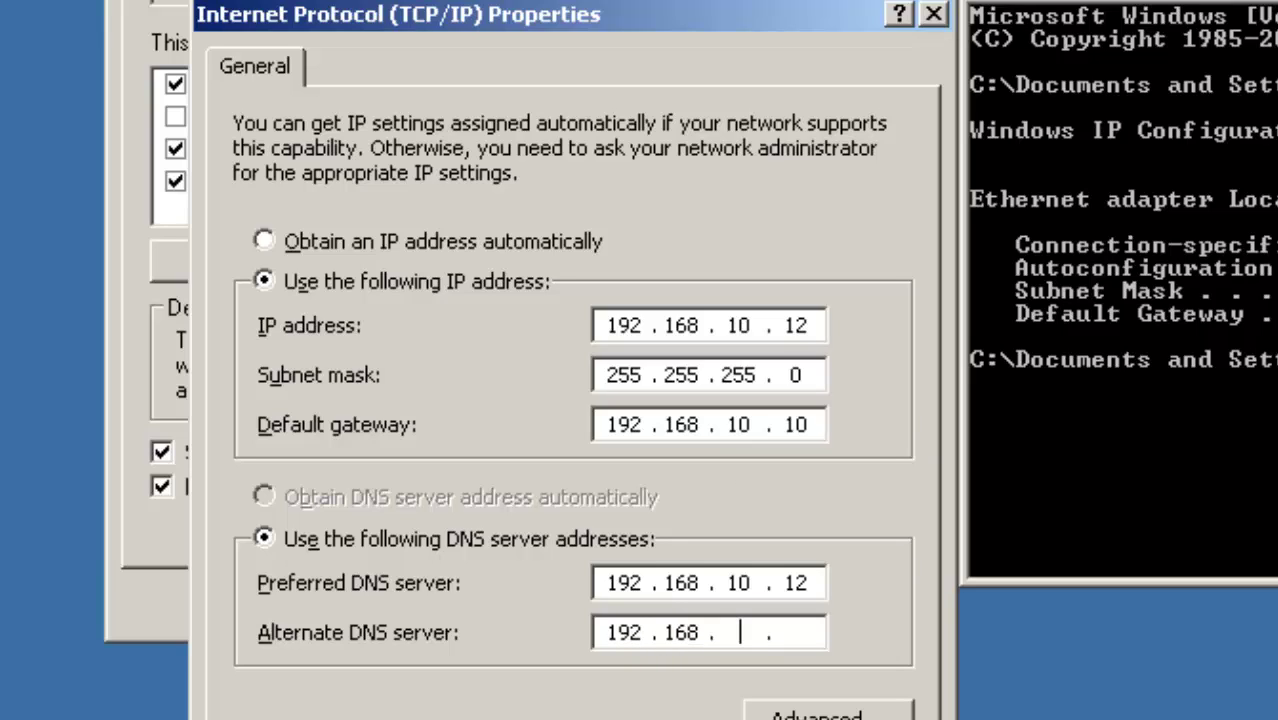
pyautogui.write('10 . 10')
pyautogui.press('Return')
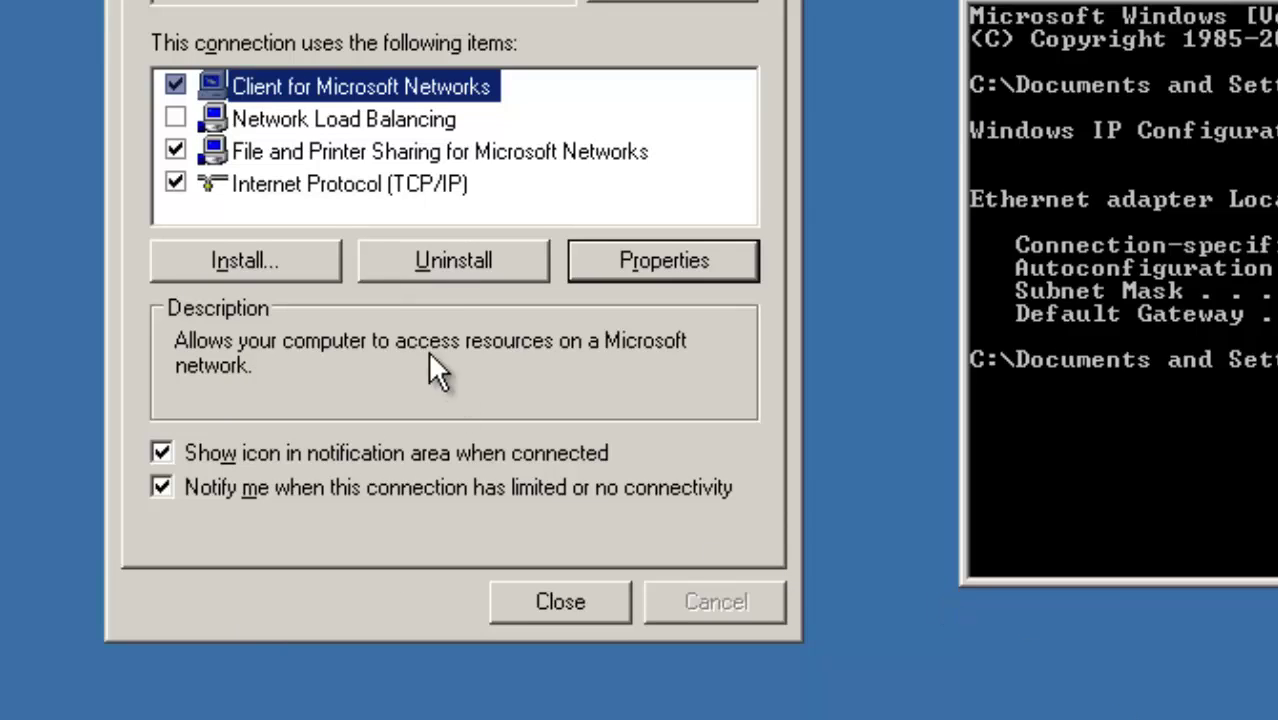
# Run ipconfig again in the Command Prompt, and close the Local Area Connection Properties dialog and its connection notification.
pyautogui.hotkey('alt', 'Tab')
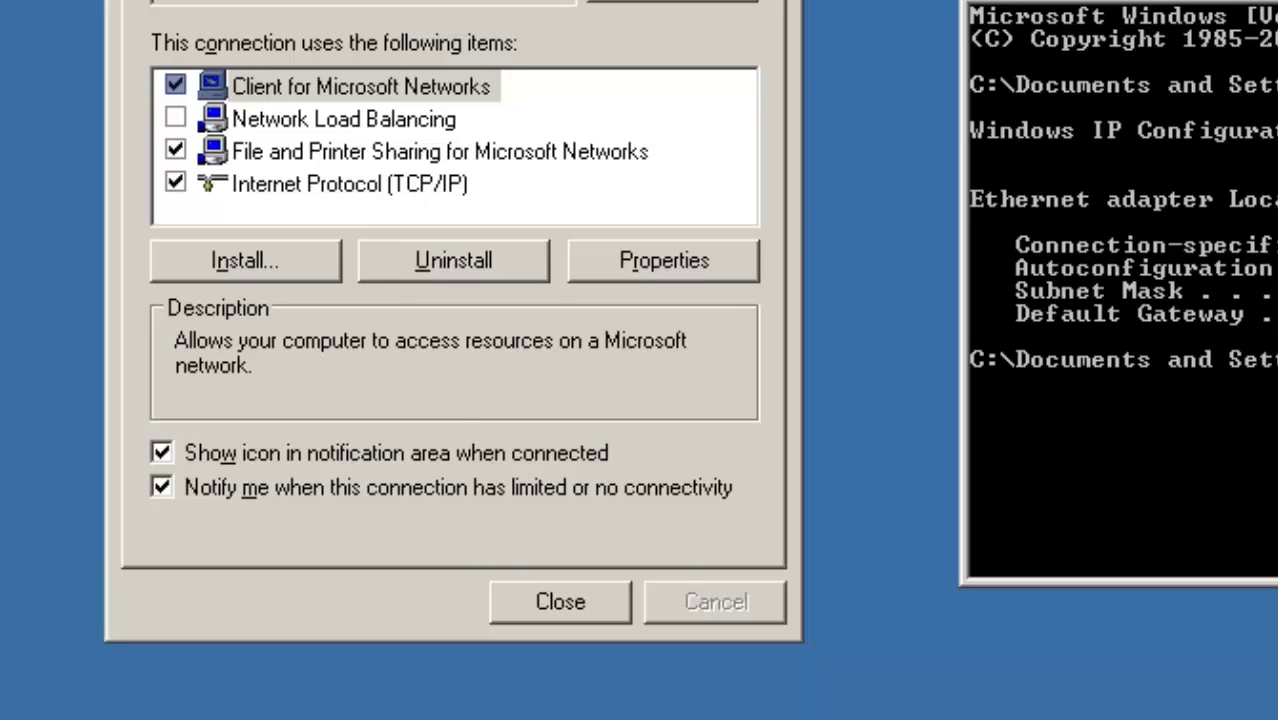
pyautogui.press('Return')
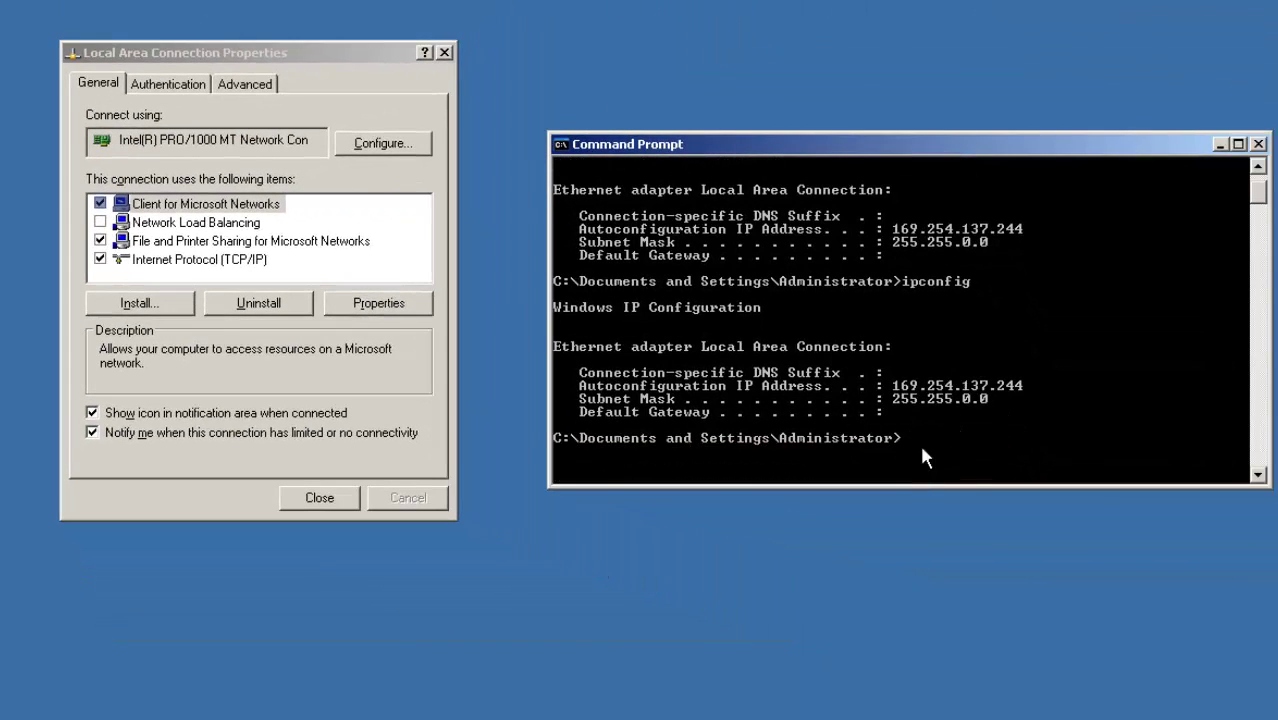
pyautogui.click(307, 499)
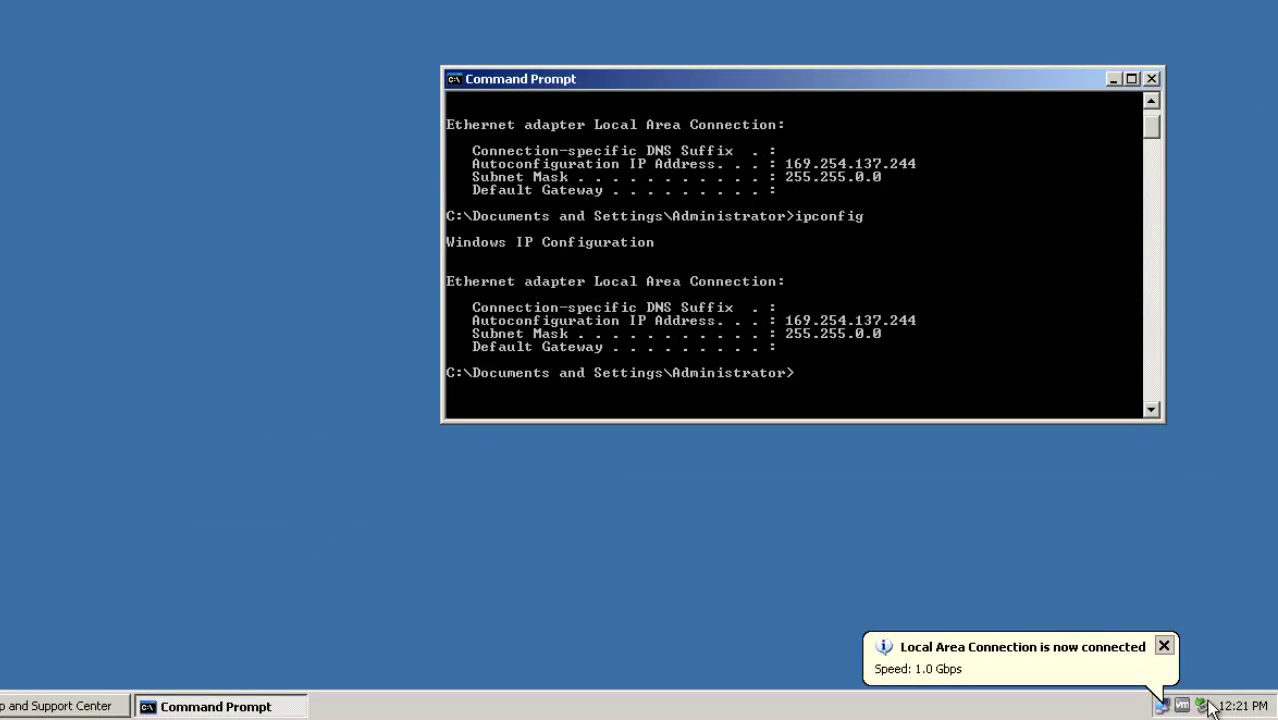
pyautogui.click(1164, 646)
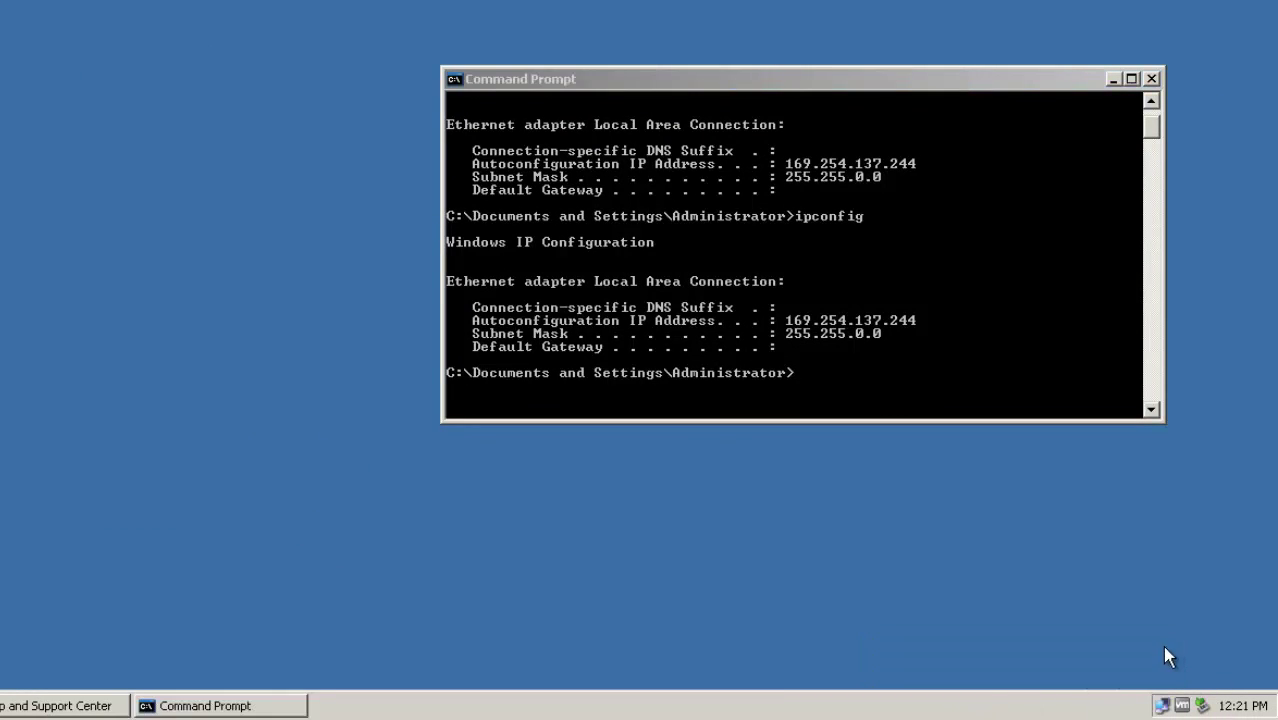
# Check the applied IP configuration with ipconfig, and close the Command Prompt with the exit command.
pyautogui.click(817, 374)
pyautogui.press('Up')
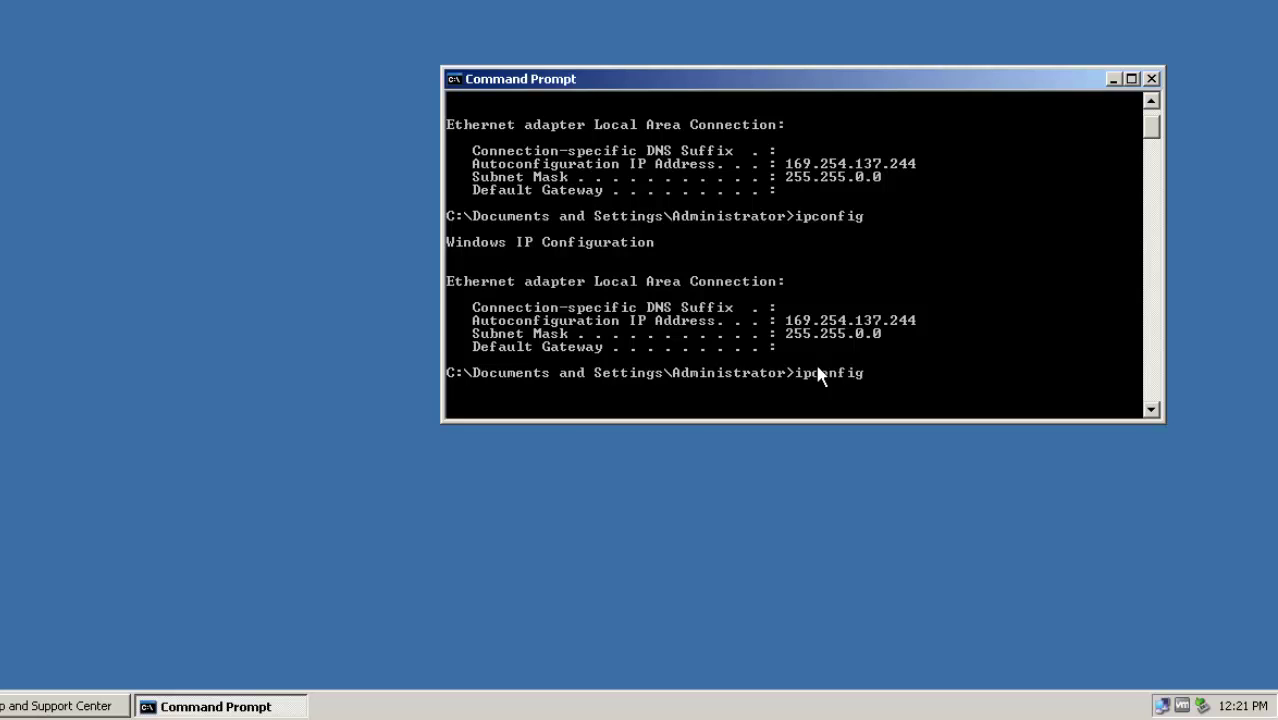
pyautogui.press('Return')
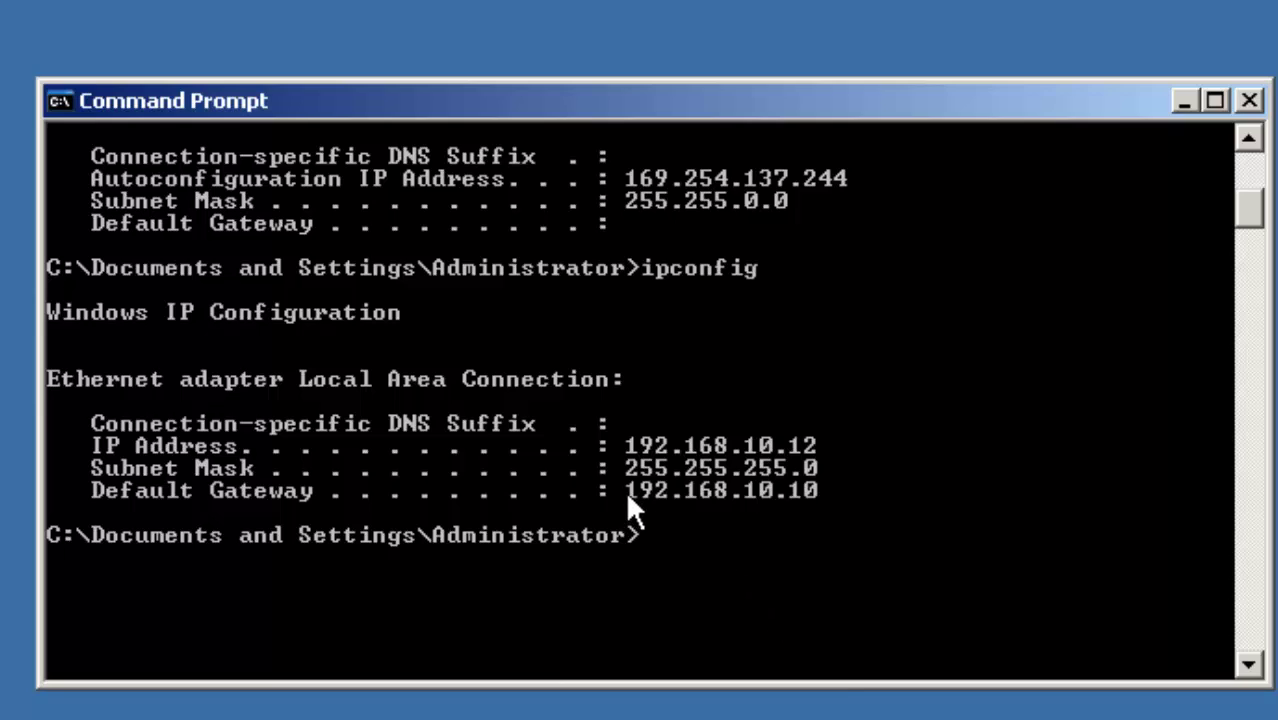
pyautogui.scroll(-1, 803, 528)
pyautogui.scroll(1, 803, 528)
pyautogui.write('exi')
pyautogui.write('t')
pyautogui.press('Return')
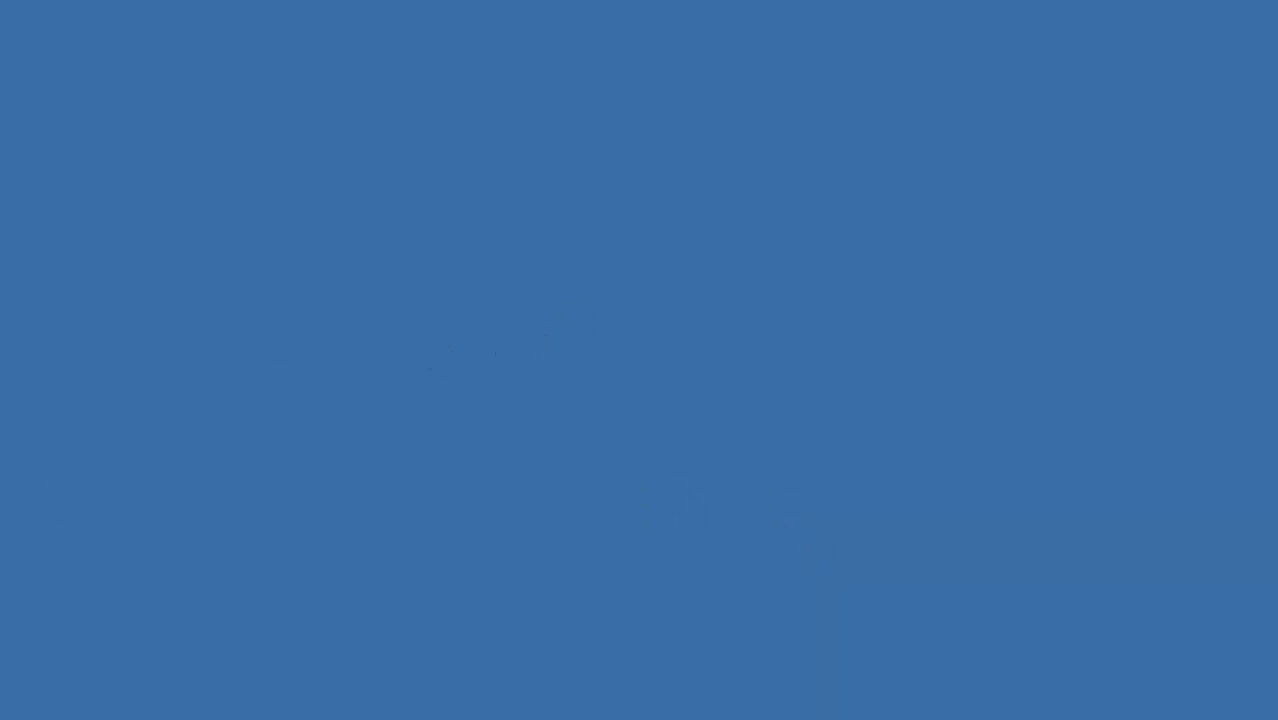
# Open System Properties and show the Computer Name settings.
pyautogui.press('super')
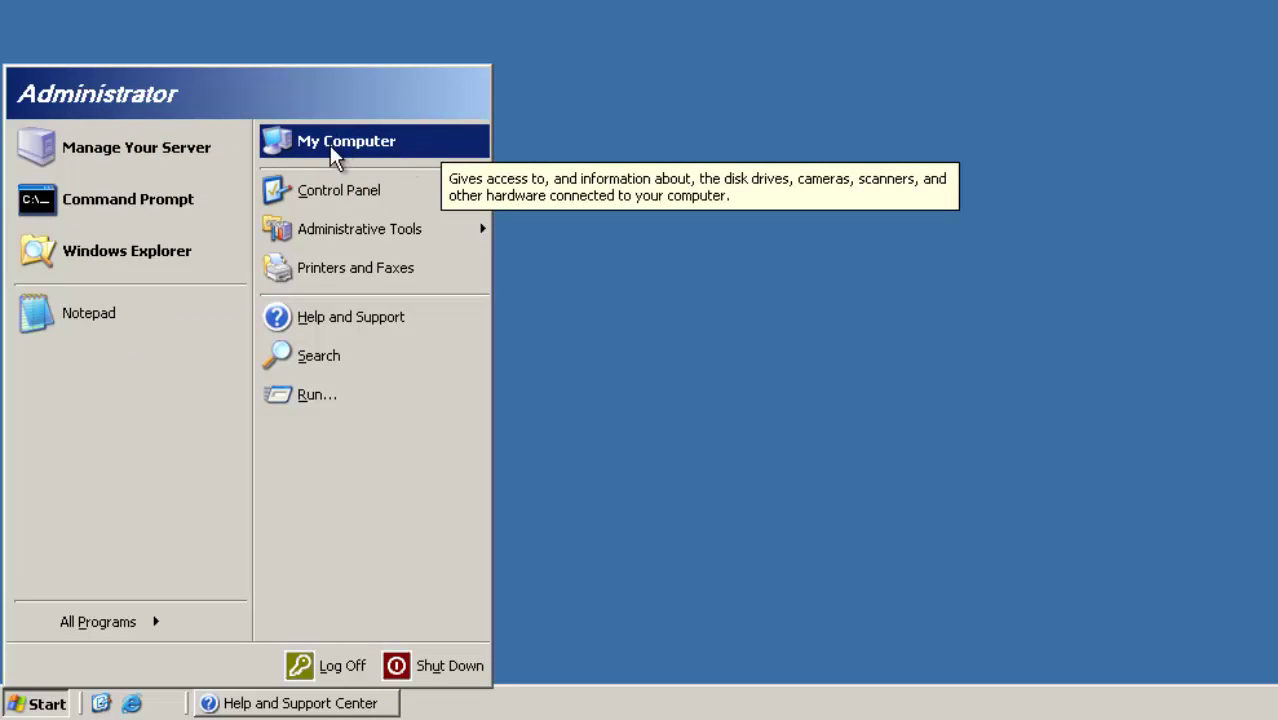
pyautogui.rightClick(368, 147)
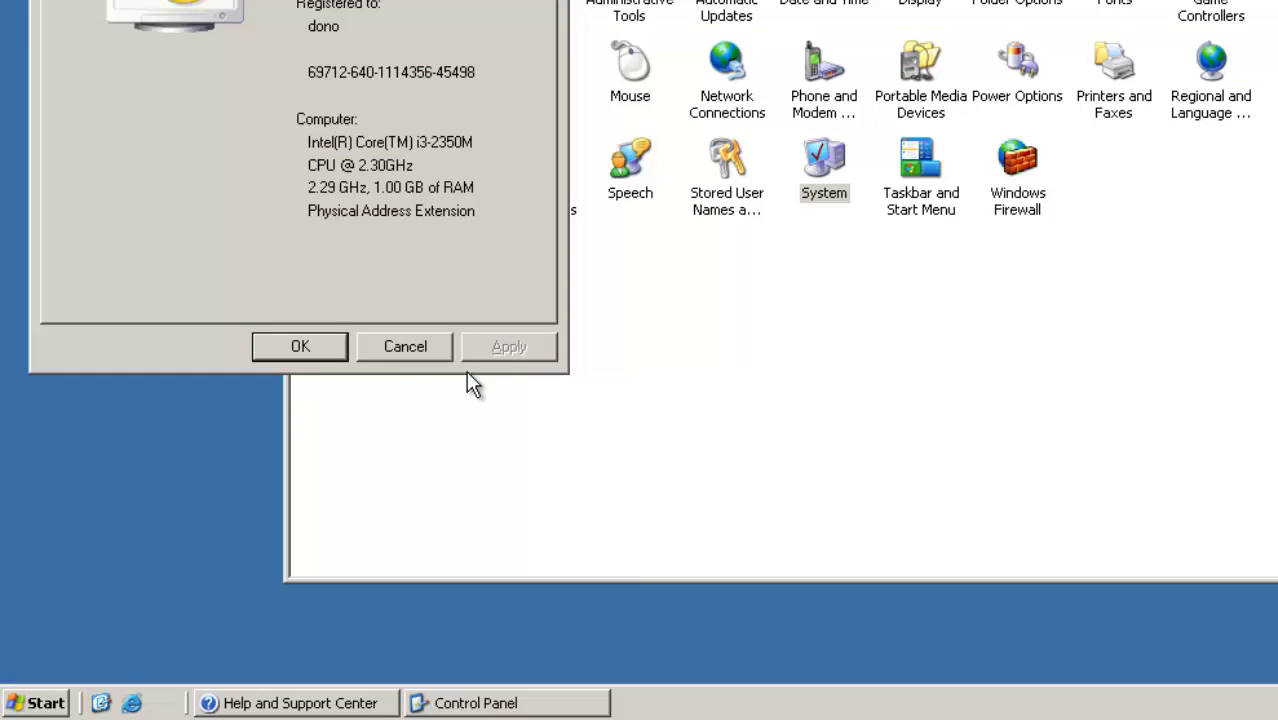
pyautogui.moveTo(336, 0); pyautogui.dragTo(860, 0)
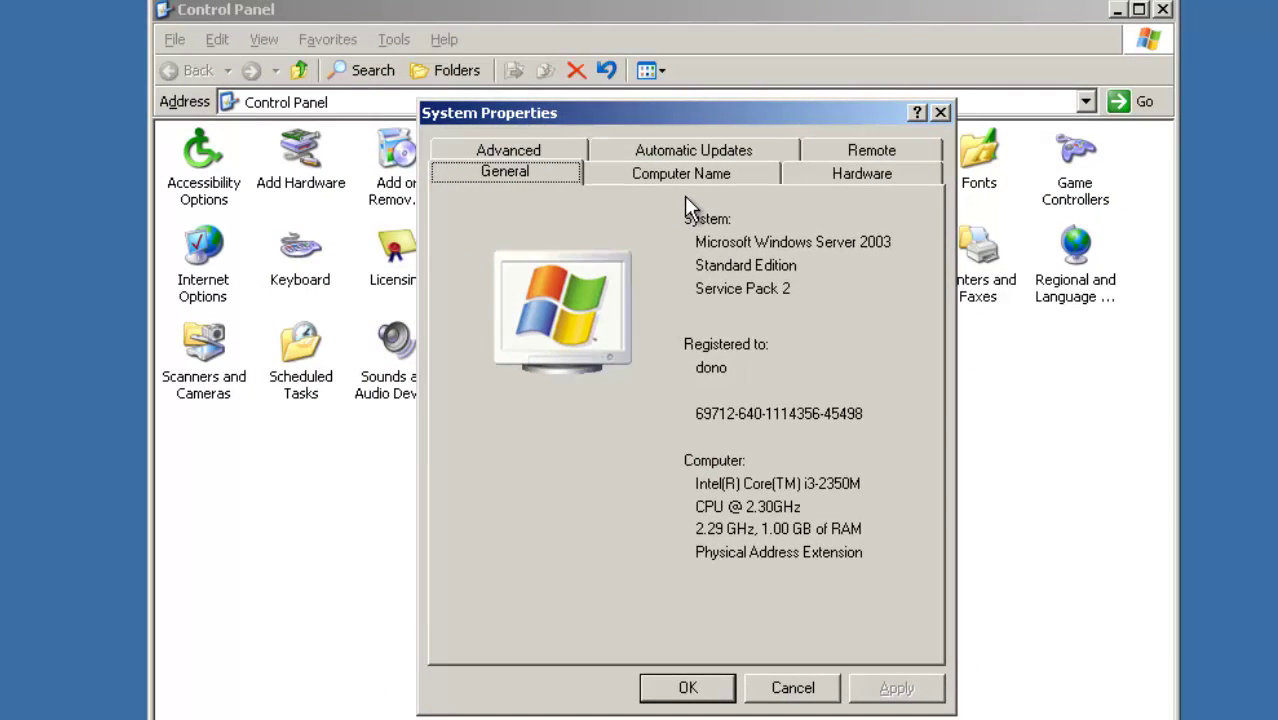
pyautogui.click(702, 176)
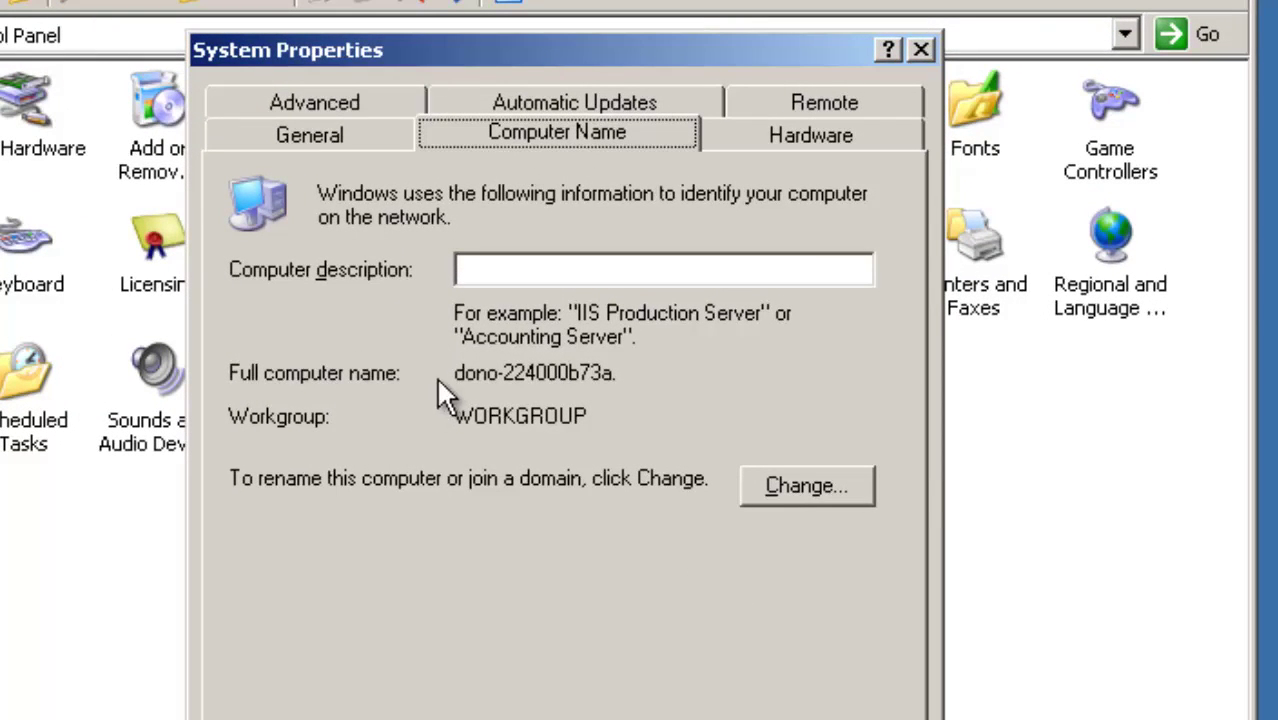
pyautogui.click(618, 373)
pyautogui.moveTo(632, 375); pyautogui.dragTo(394, 400)
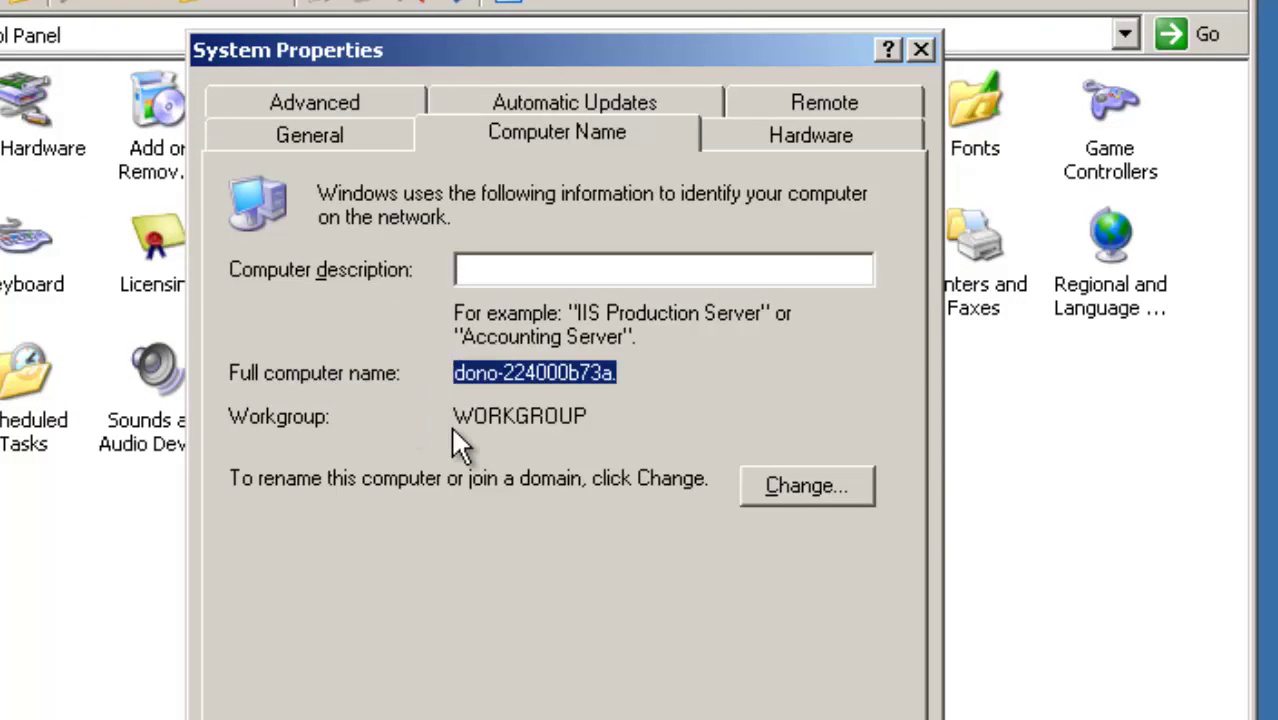
pyautogui.click(503, 372)
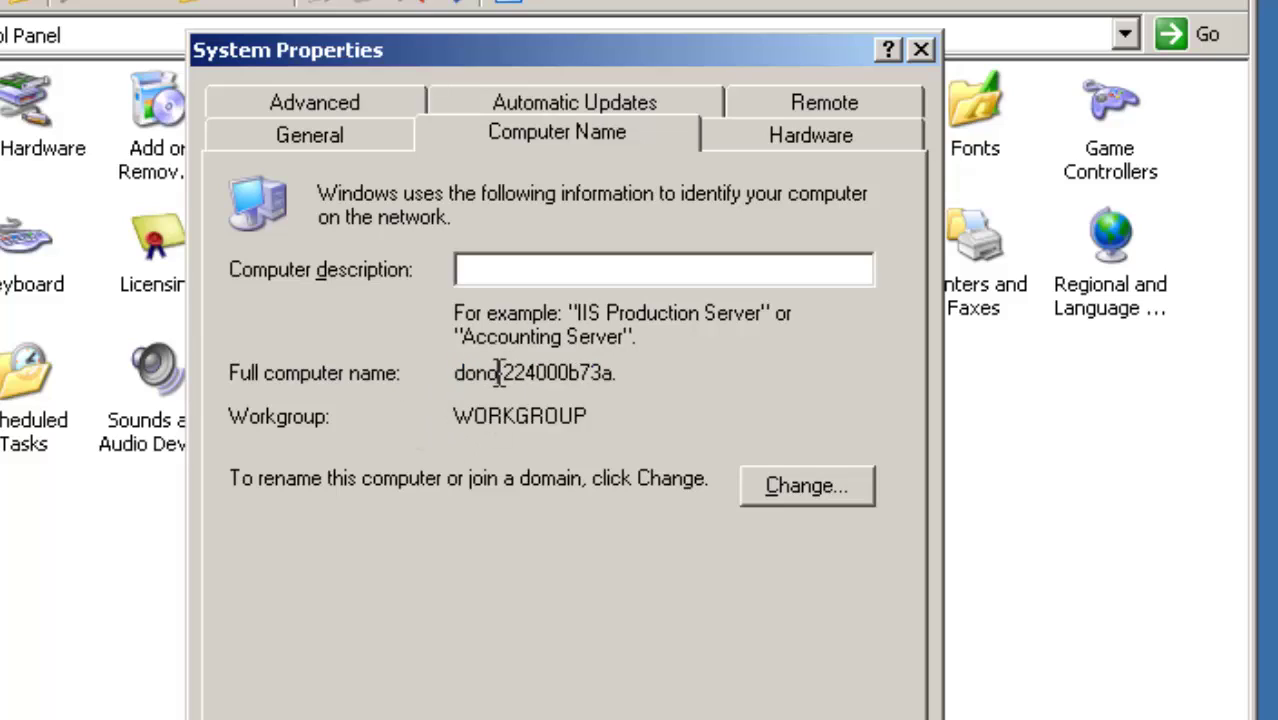
pyautogui.moveTo(500, 372); pyautogui.dragTo(413, 388)
pyautogui.click(660, 366)
pyautogui.moveTo(662, 363); pyautogui.dragTo(357, 357)
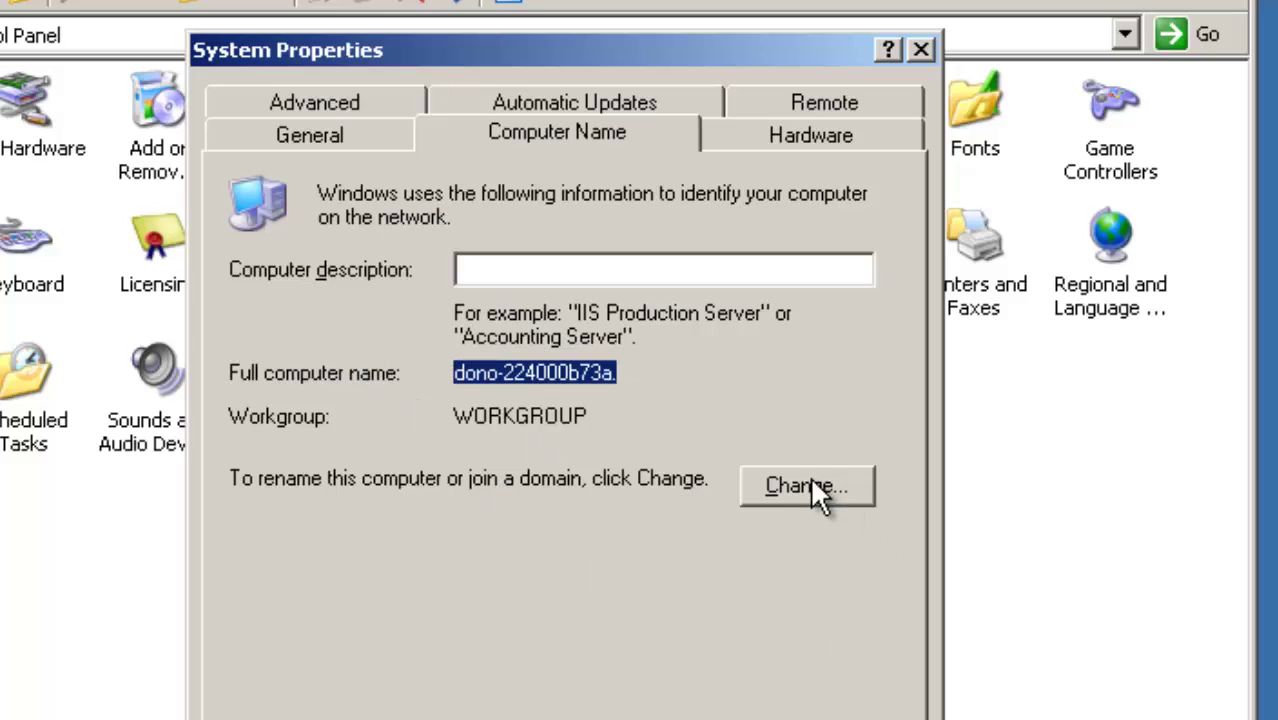
# Rename the computer to SERVER03, acknowledge the restart notice and close System Properties.
pyautogui.click(752, 492)
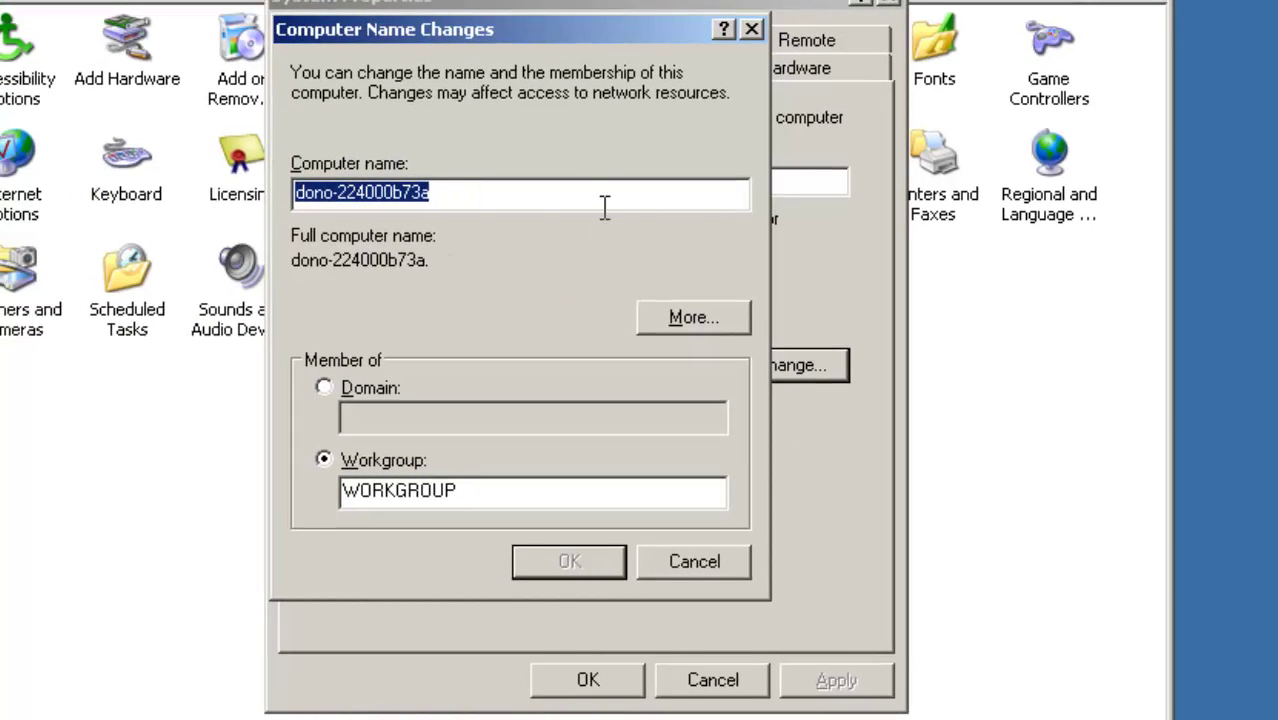
pyautogui.write('SERVER')
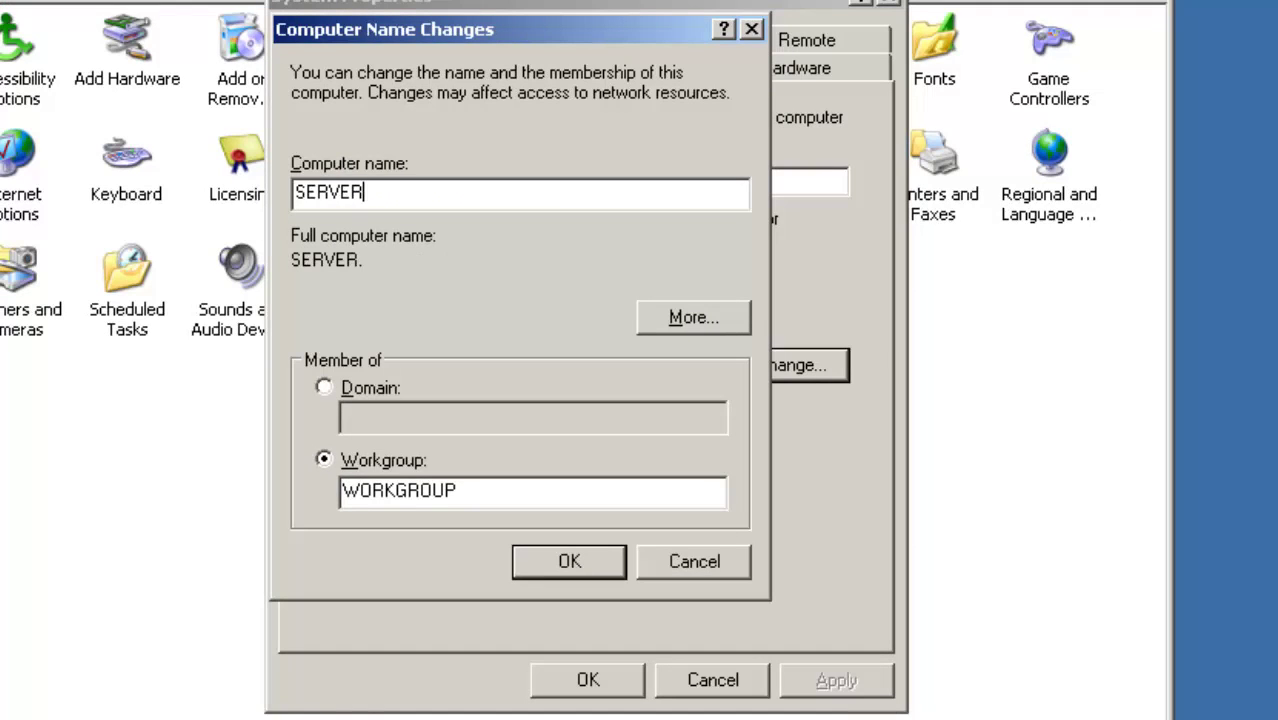
pyautogui.write('03')
pyautogui.click(545, 562)
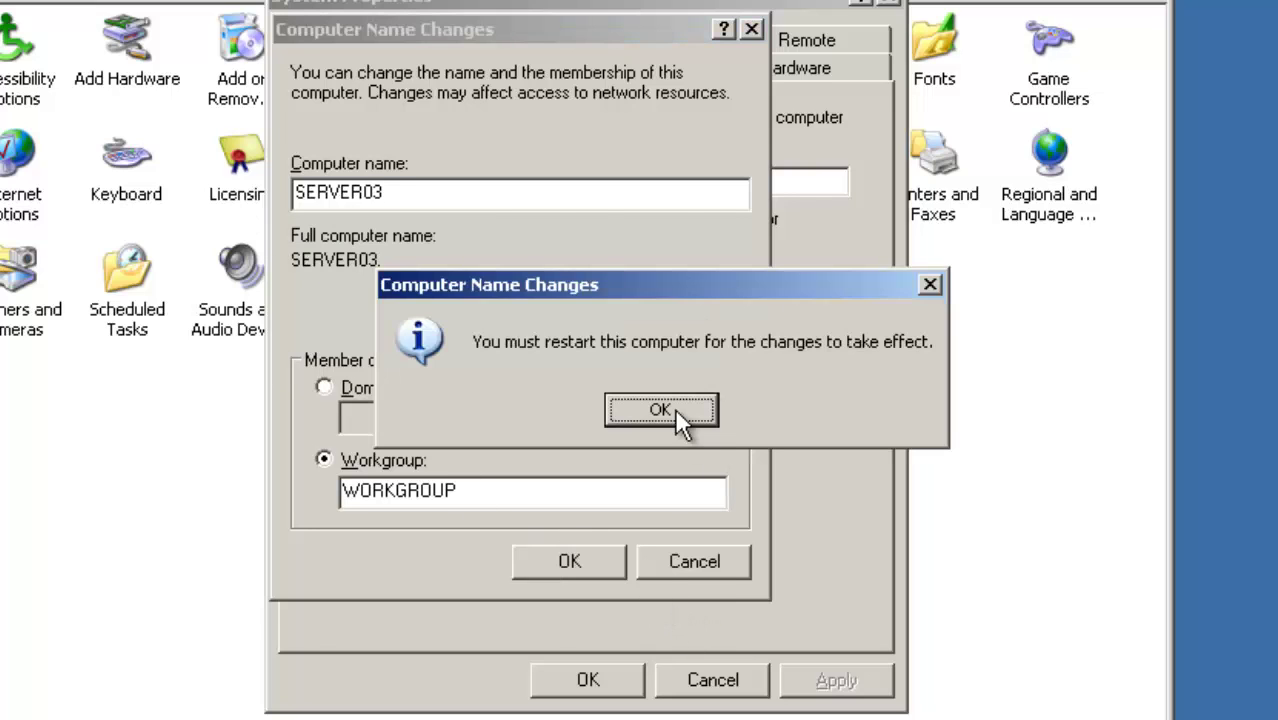
pyautogui.click(677, 412)
pyautogui.click(605, 680)
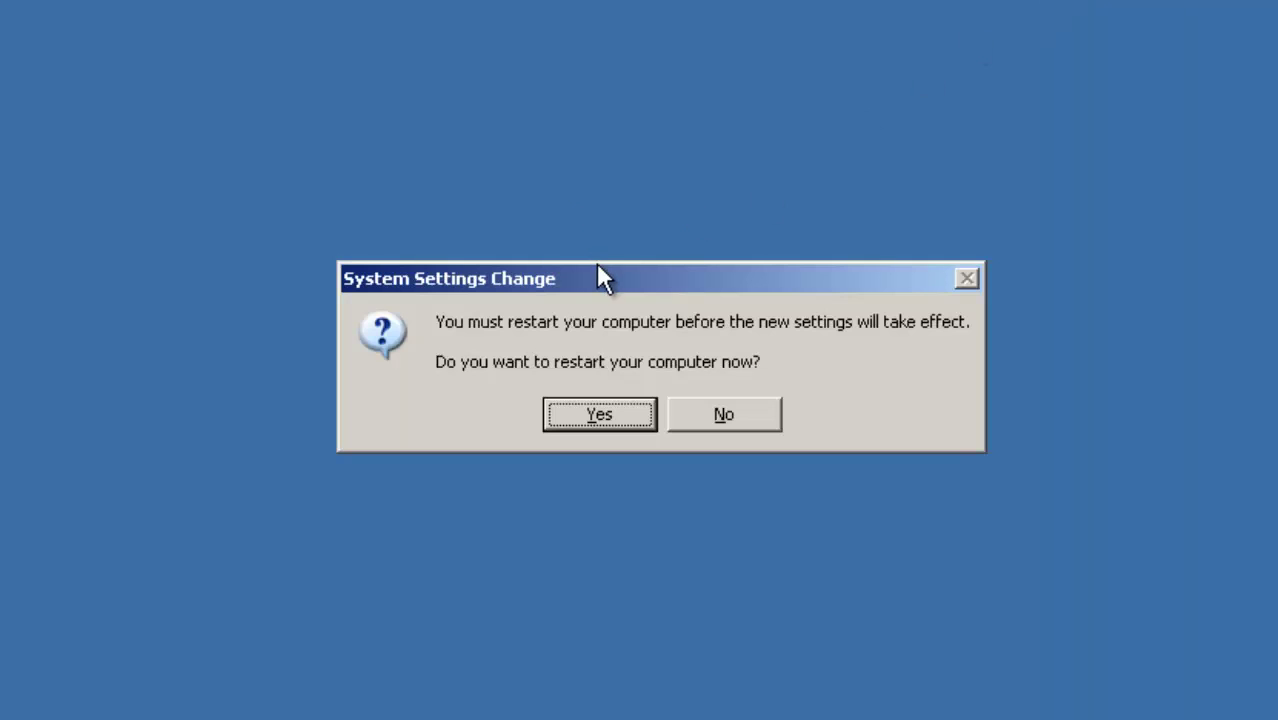
# Move the System Settings Change dialog aside and agree to restart the computer immediately.
pyautogui.moveTo(599, 278); pyautogui.dragTo(577, 93)
pyautogui.press('super')
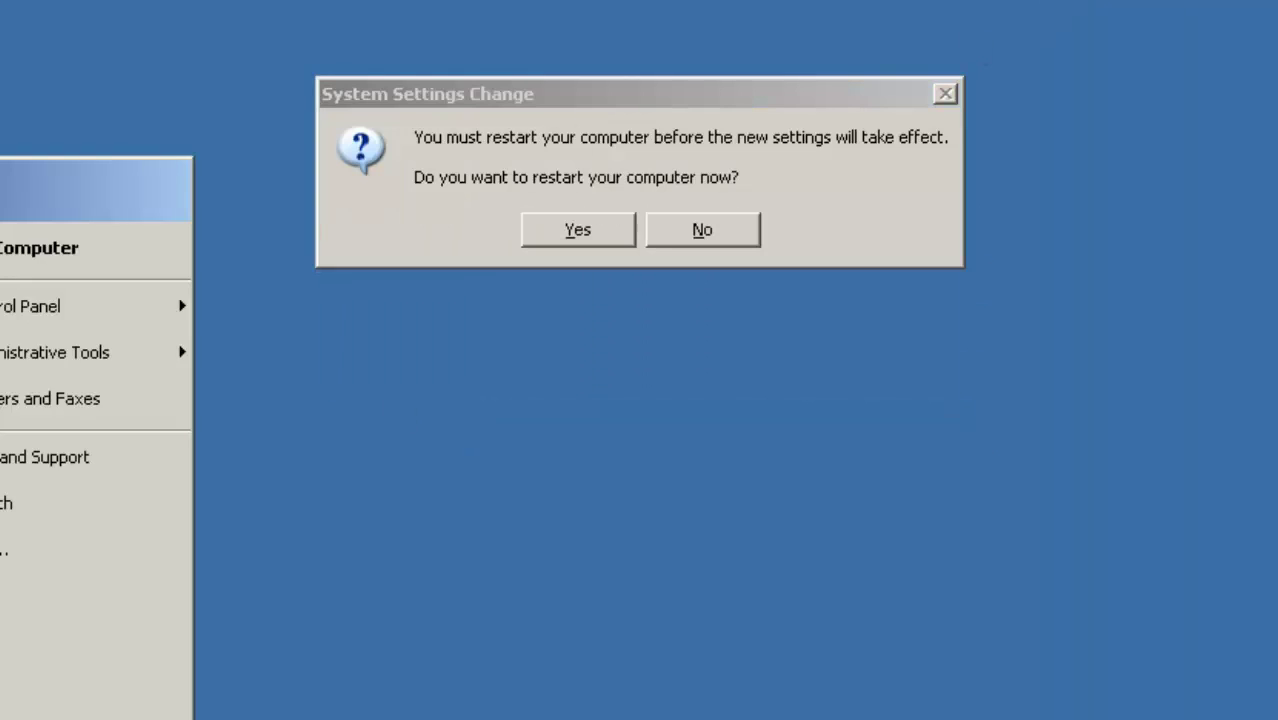
pyautogui.click(681, 388)
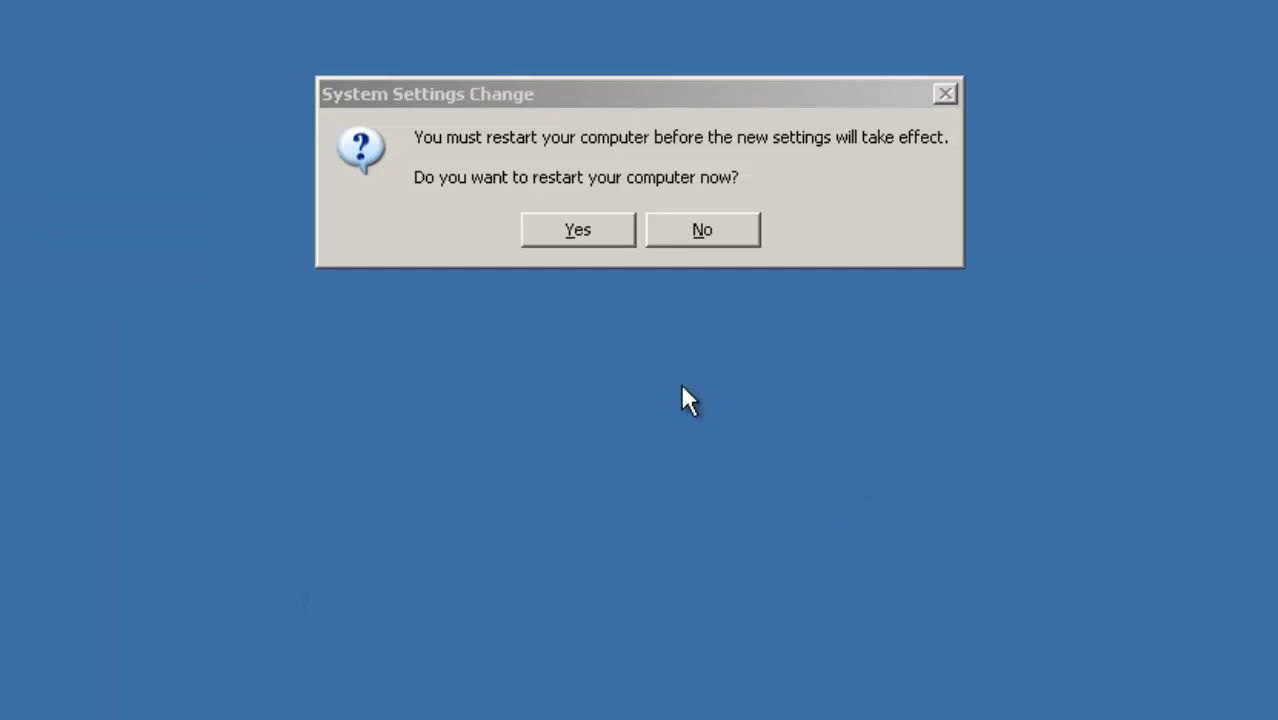
pyautogui.click(599, 224)
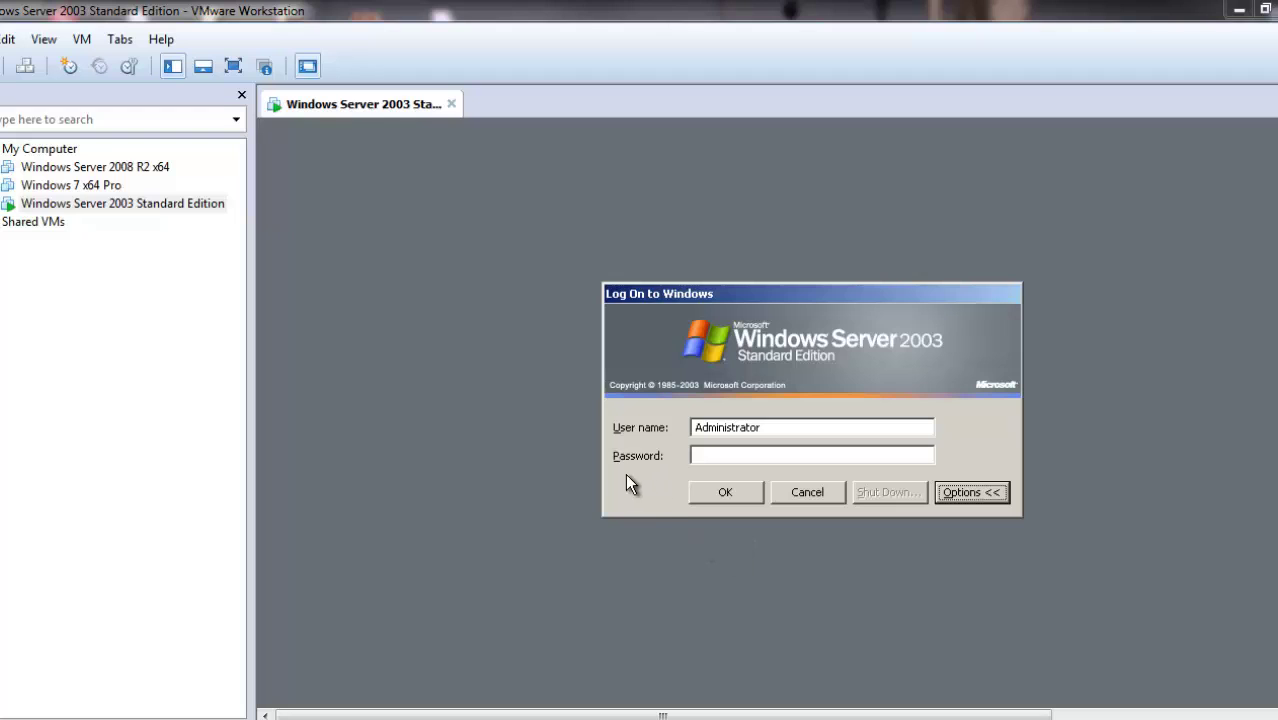
# Log on as Administrator, working in full-screen view, and close the Manage Your Server window.
pyautogui.click(749, 493)
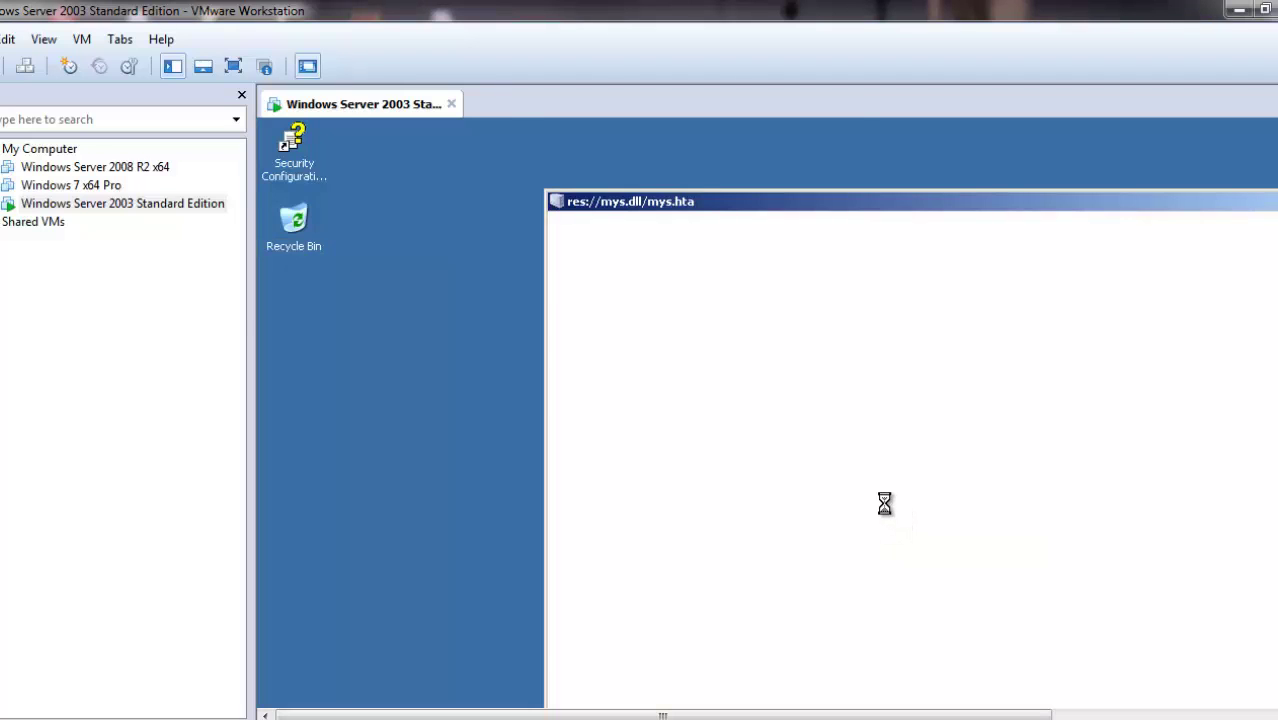
pyautogui.hotkey('ctrl', 'alt', 'Return')
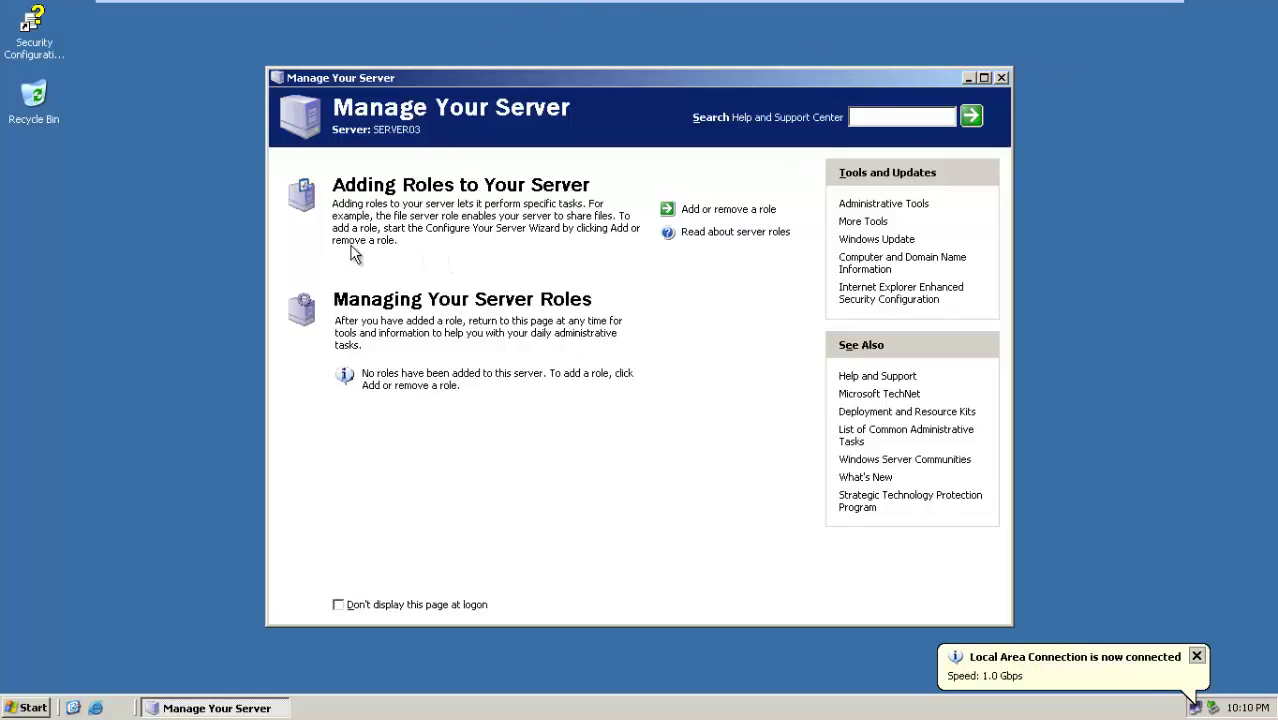
pyautogui.click(1001, 78)
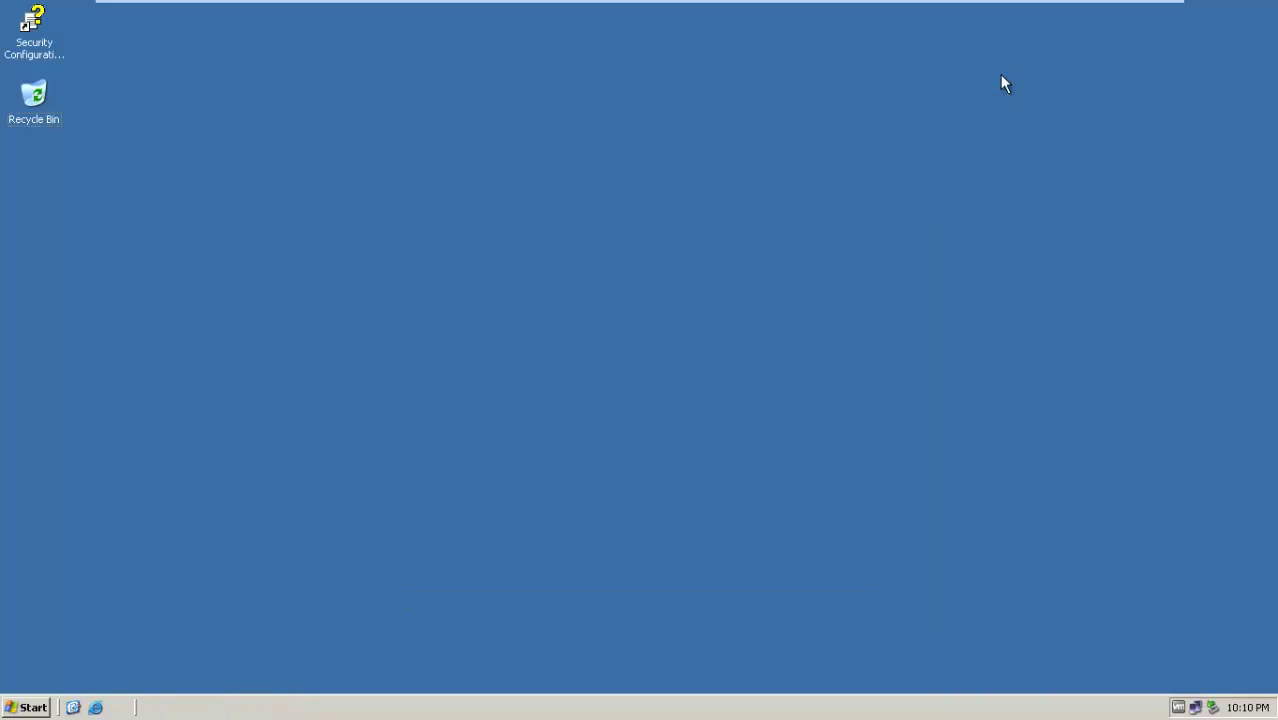
# Open System Properties for My Computer and check the full computer name on the Computer Name page.
pyautogui.click(24, 707)
pyautogui.rightClick(250, 301)
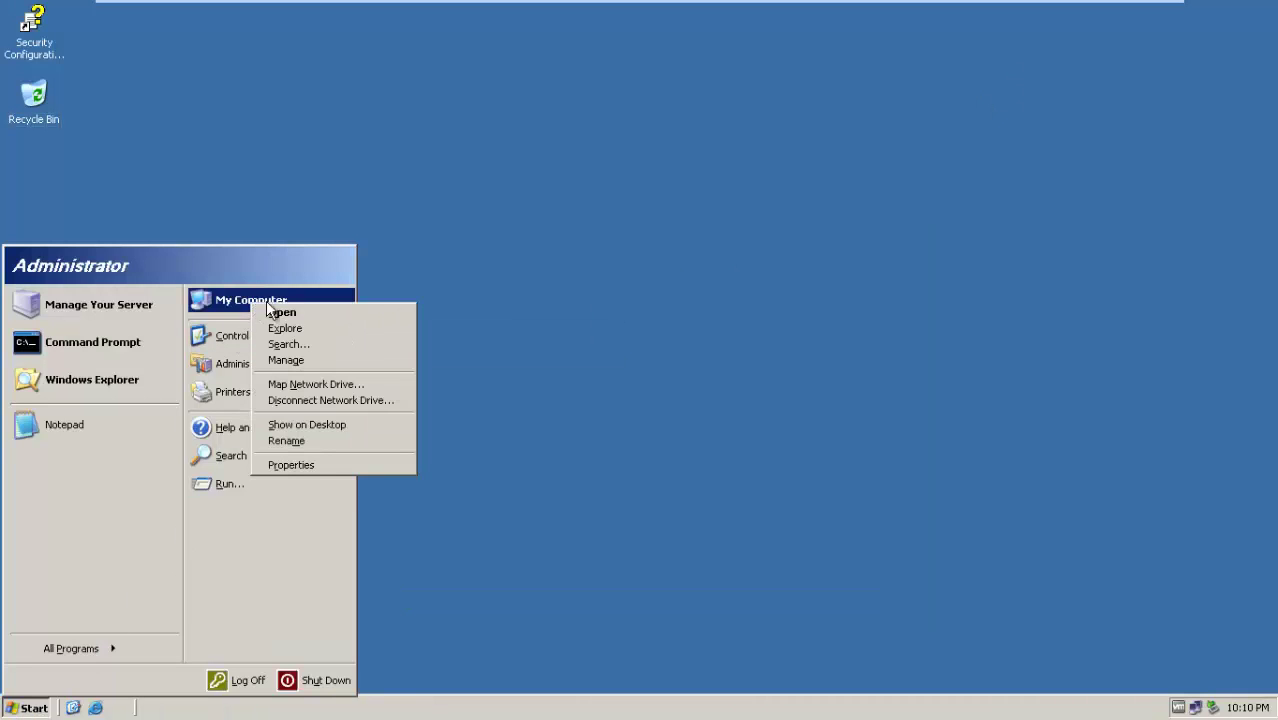
pyautogui.click(321, 464)
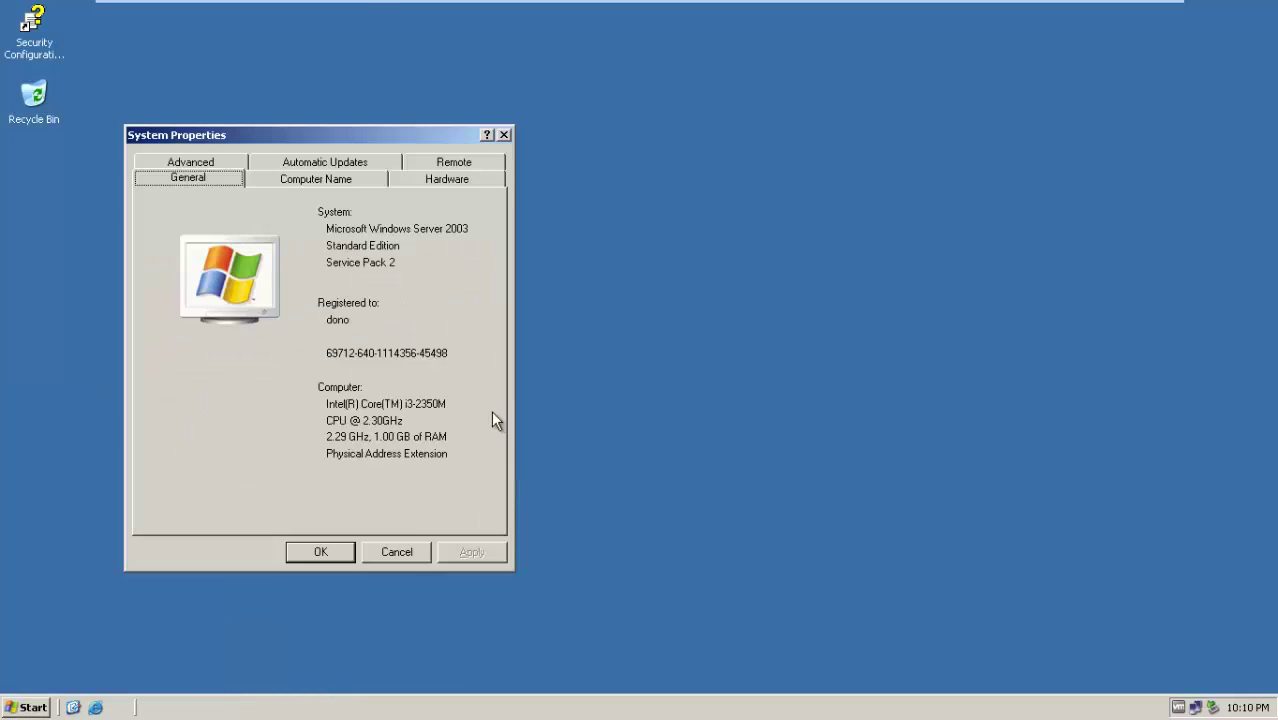
pyautogui.moveTo(474, 131); pyautogui.dragTo(571, 142)
pyautogui.moveTo(845, 118); pyautogui.dragTo(878, 152)
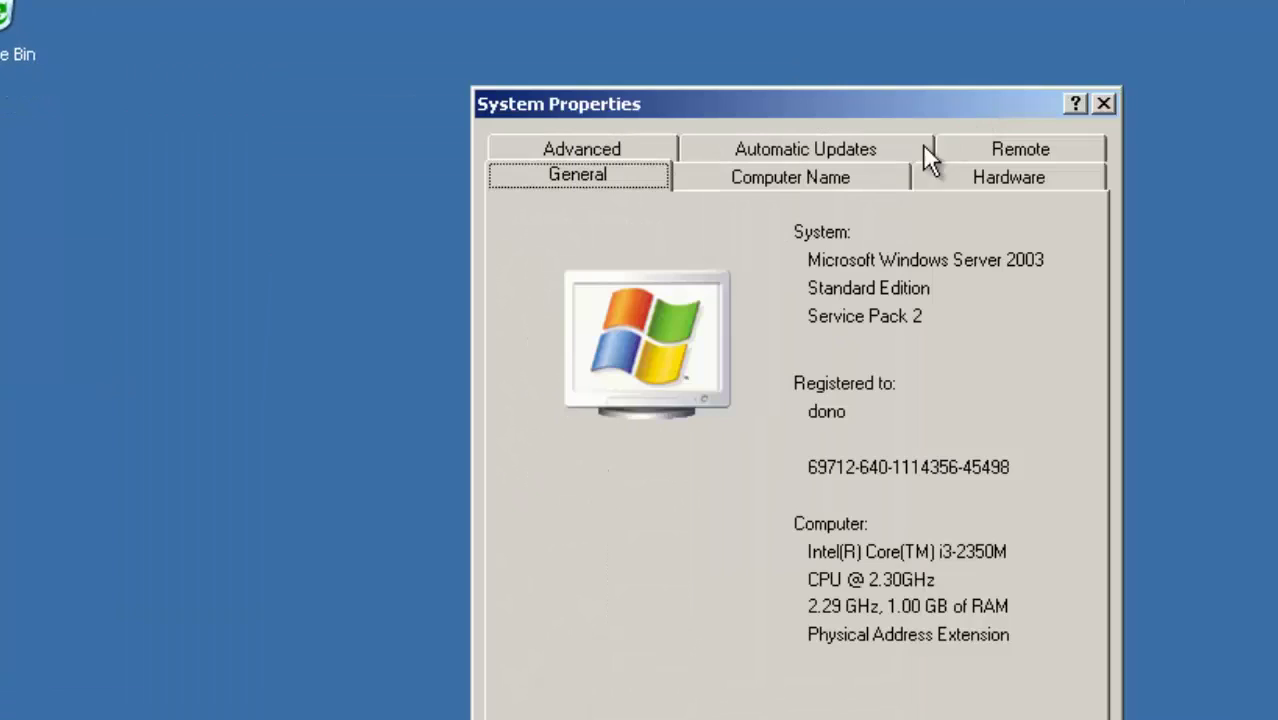
pyautogui.click(752, 182)
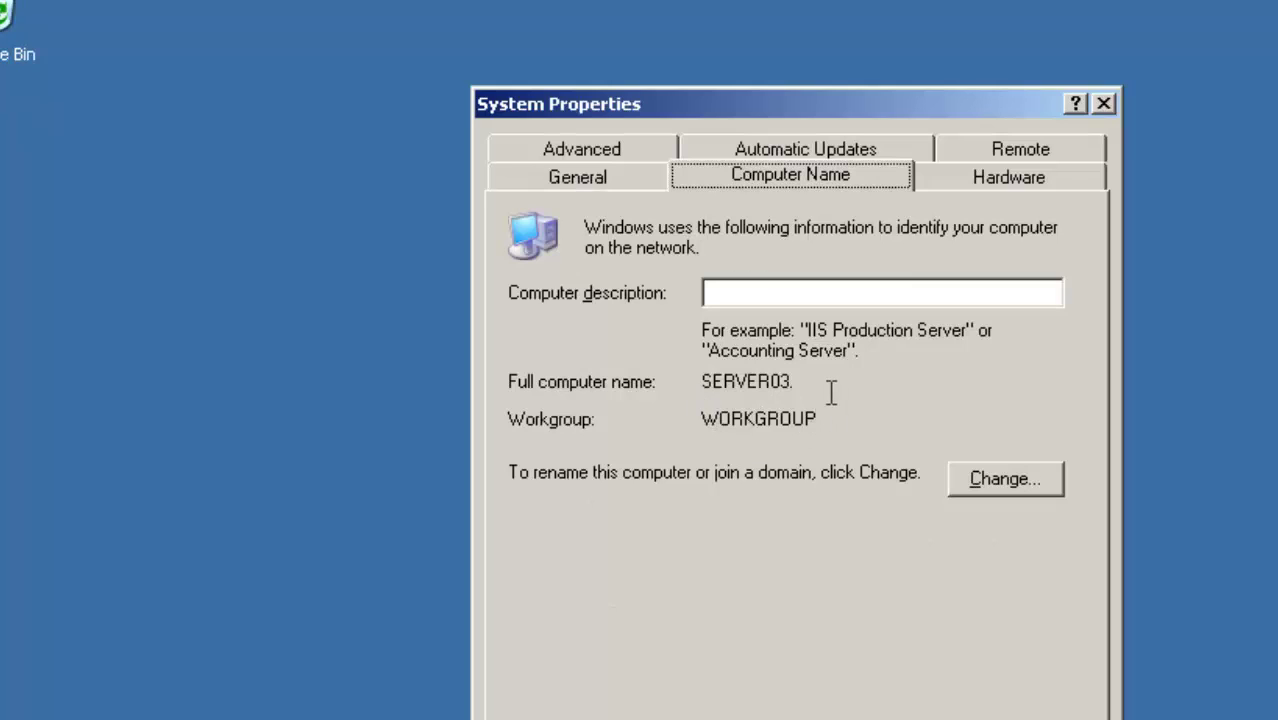
pyautogui.moveTo(831, 392); pyautogui.dragTo(640, 366)
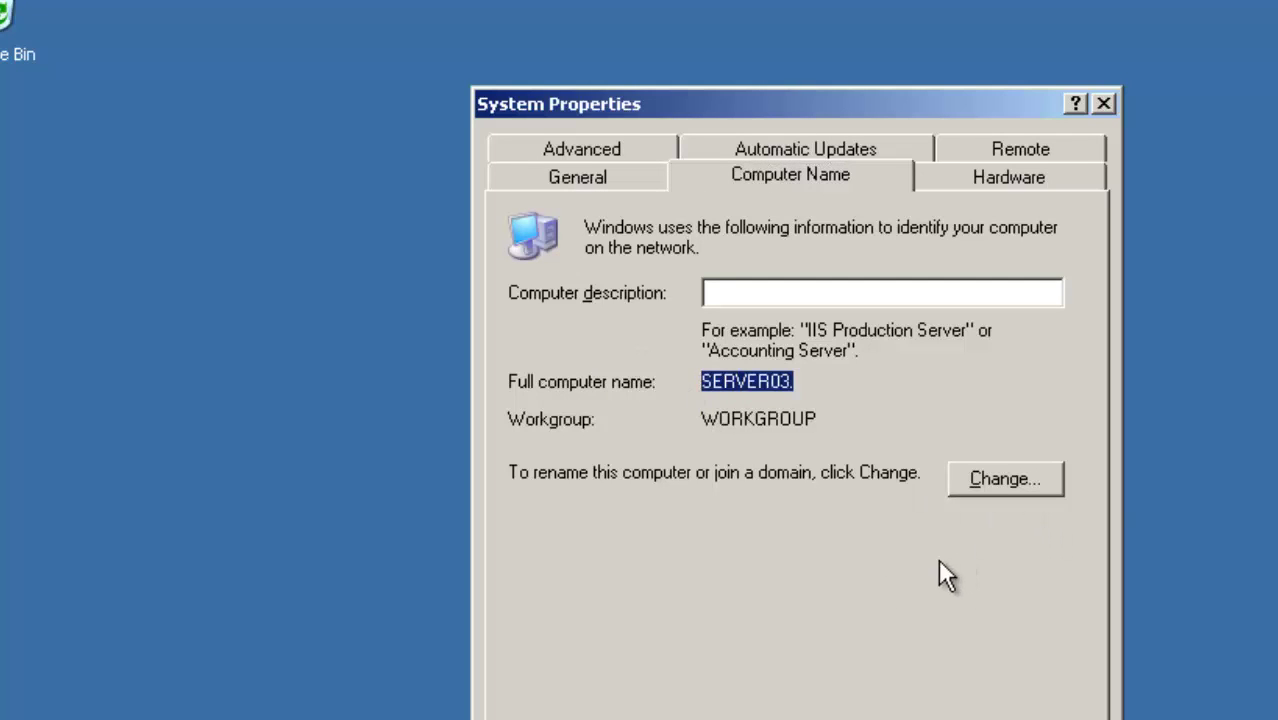
pyautogui.click(817, 296)
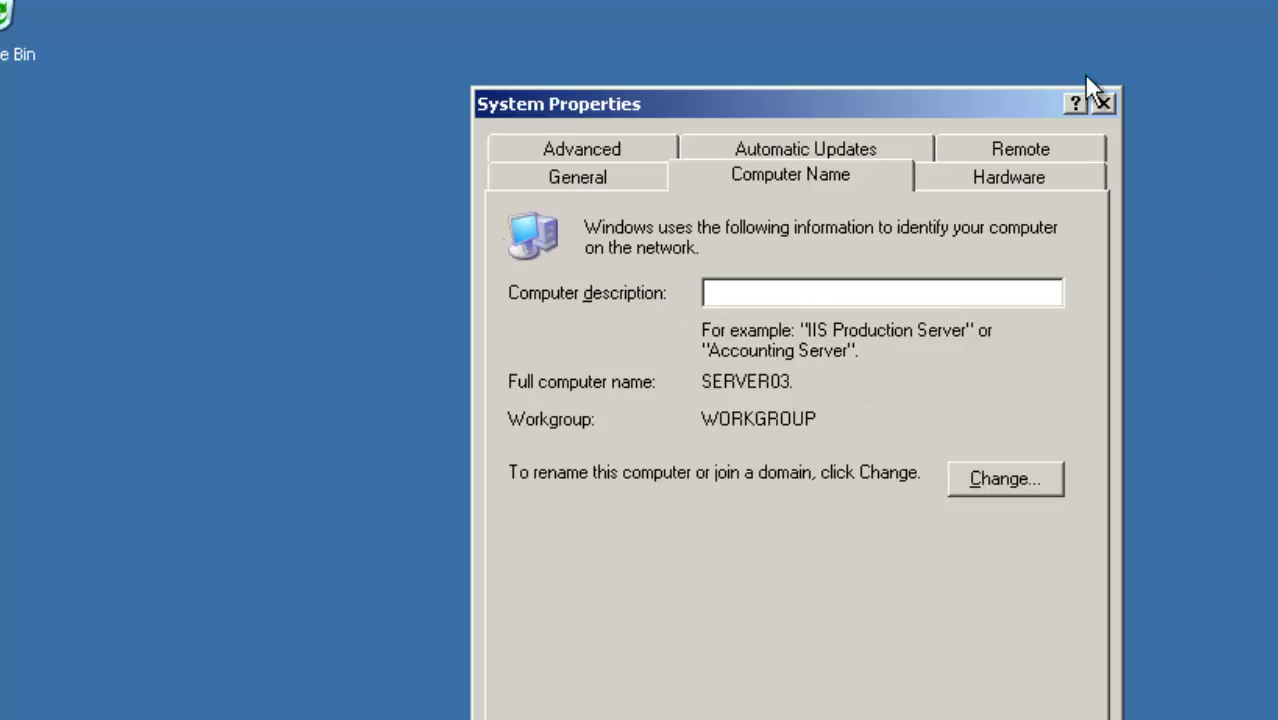
# Look through the other System Properties pages, including Automatic Updates, Advanced and Hardware, and close the dialog.
pyautogui.click(990, 180)
pyautogui.click(845, 160)
pyautogui.click(588, 170)
pyautogui.click(590, 152)
pyautogui.click(750, 168)
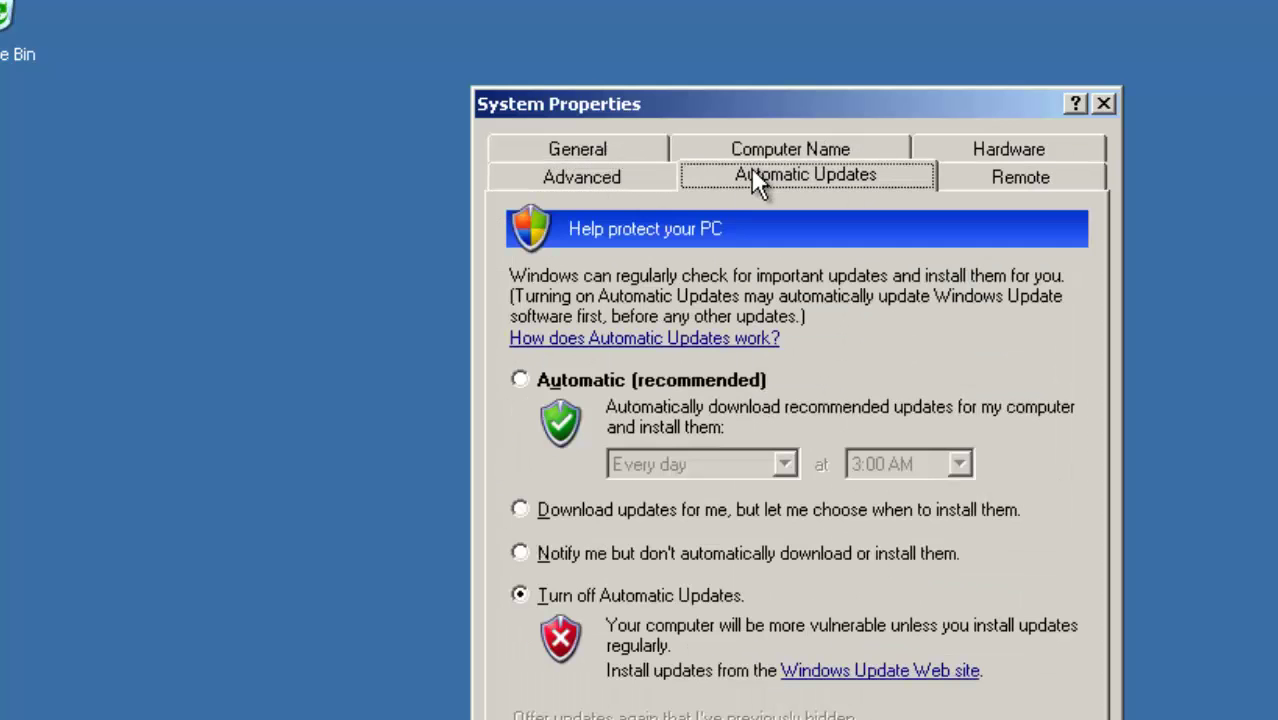
pyautogui.click(614, 178)
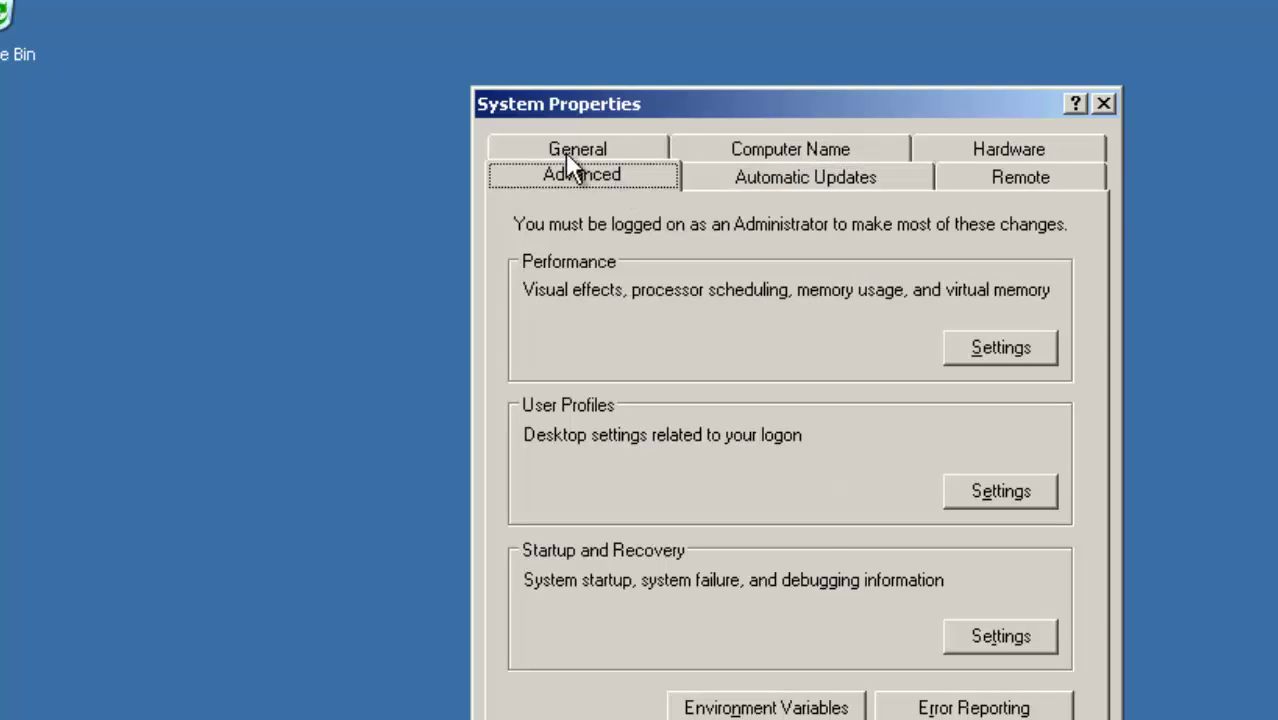
pyautogui.click(579, 152)
pyautogui.click(752, 168)
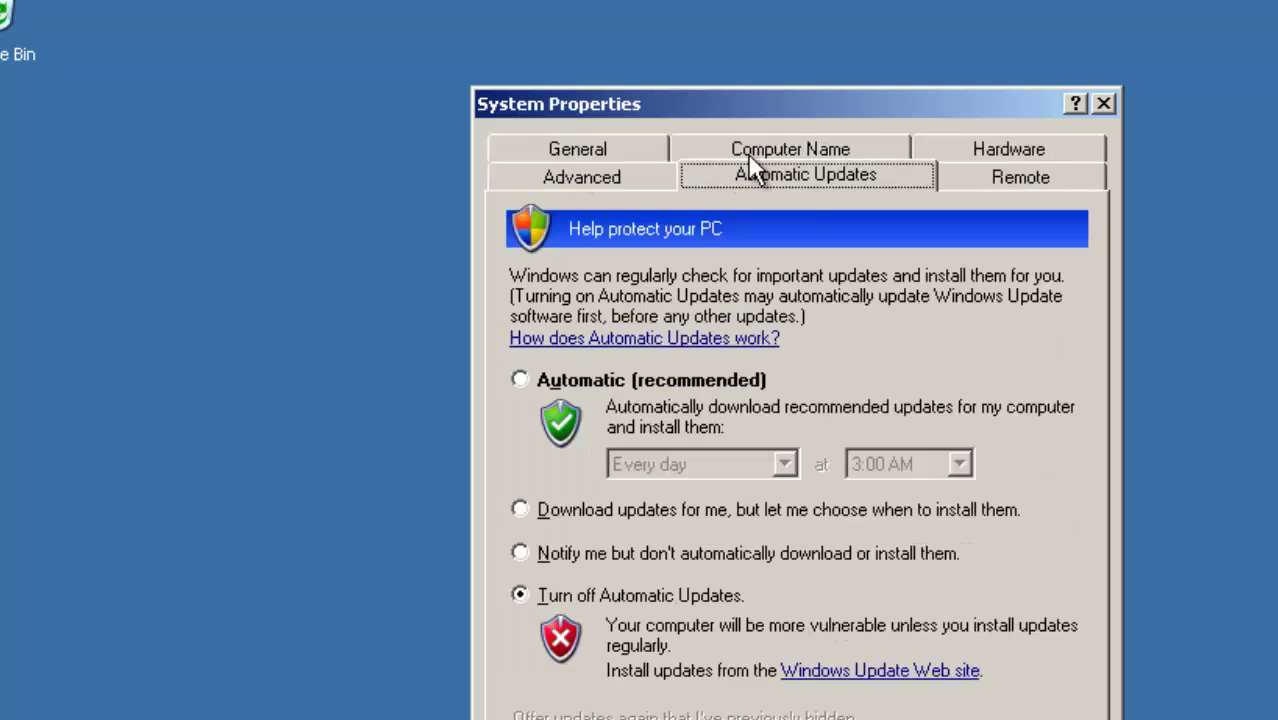
pyautogui.click(760, 150)
pyautogui.click(1008, 178)
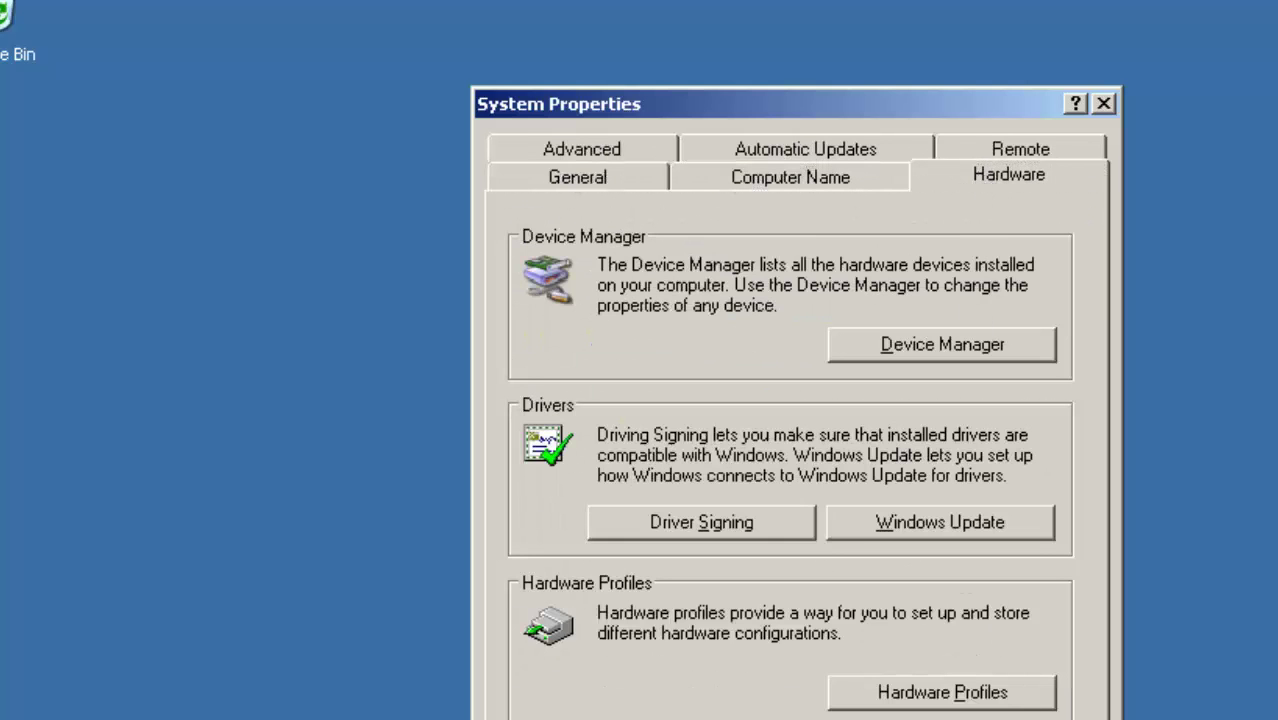
pyautogui.press('Escape')
# Open Computer Management from the Administrative Tools and move its window fully into view.
pyautogui.press('super')
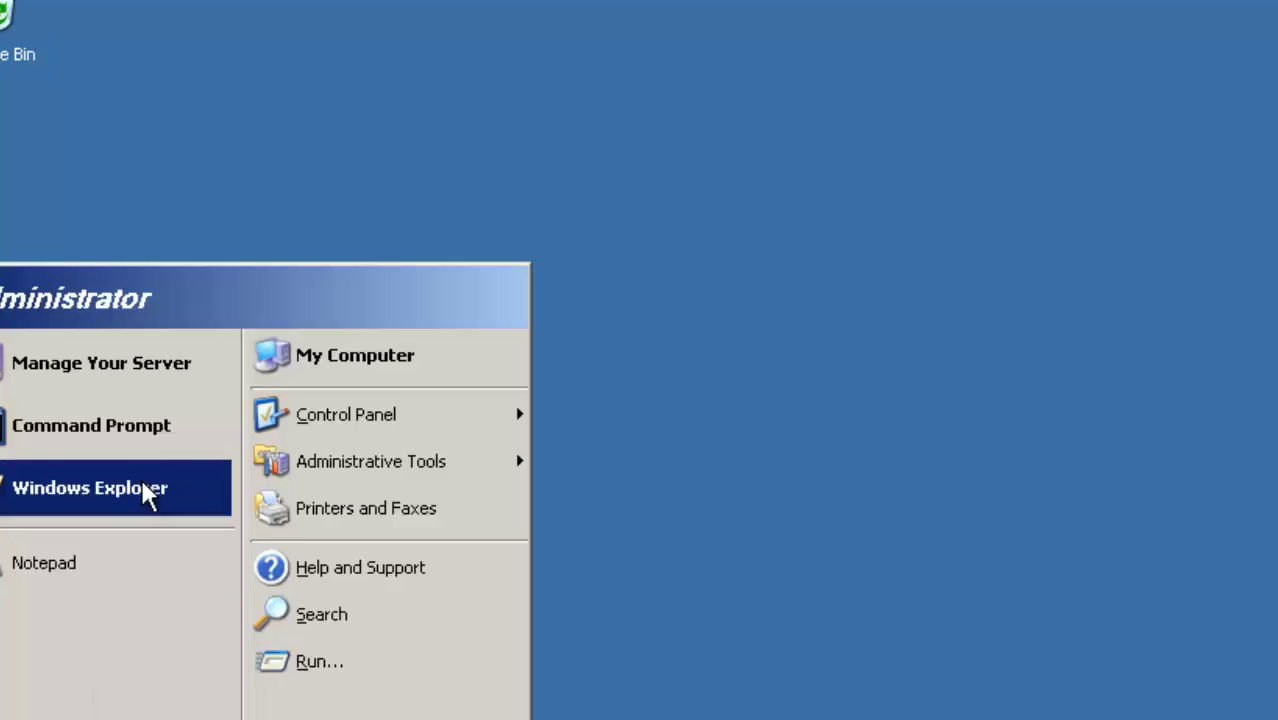
pyautogui.moveTo(398, 467)
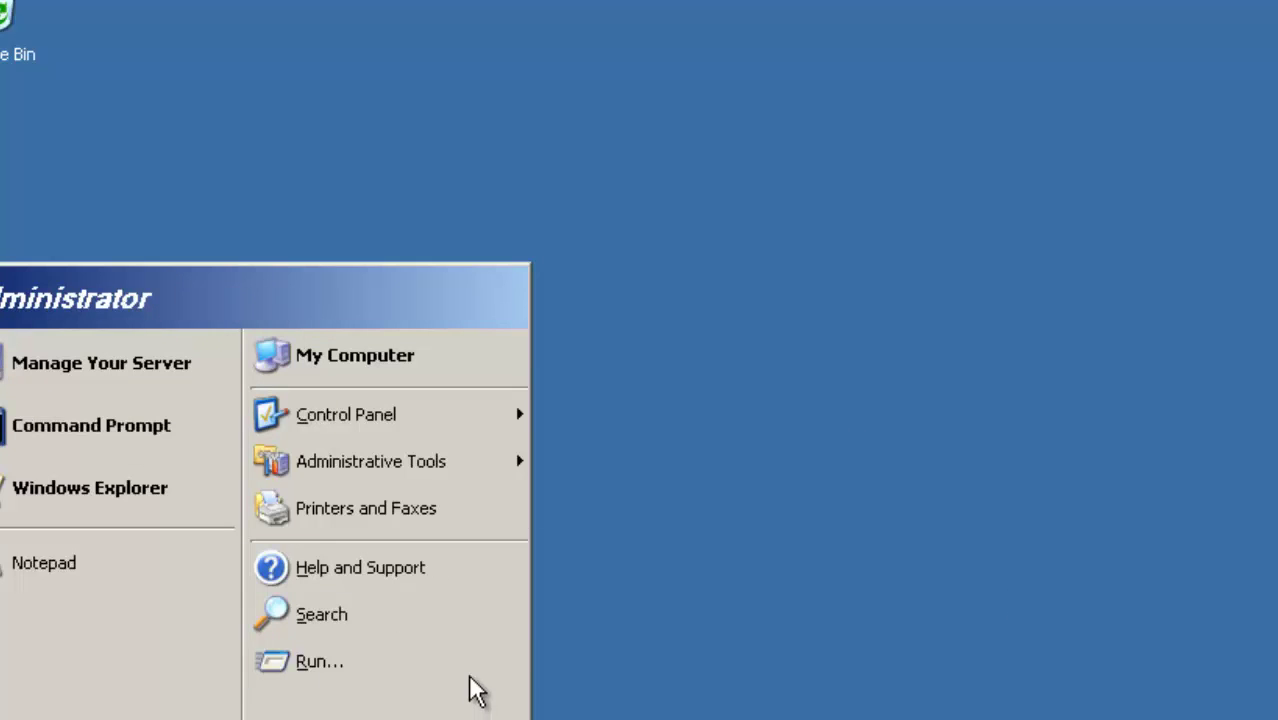
pyautogui.moveTo(422, 424)
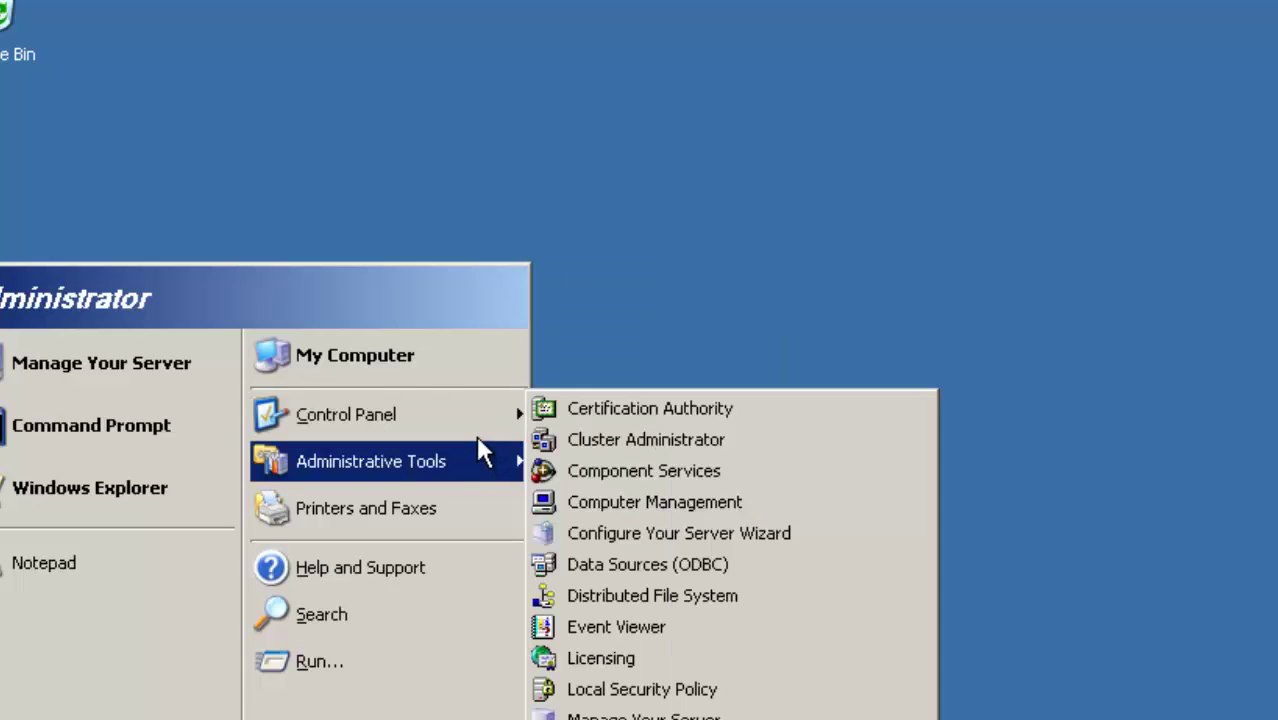
pyautogui.moveTo(470, 414)
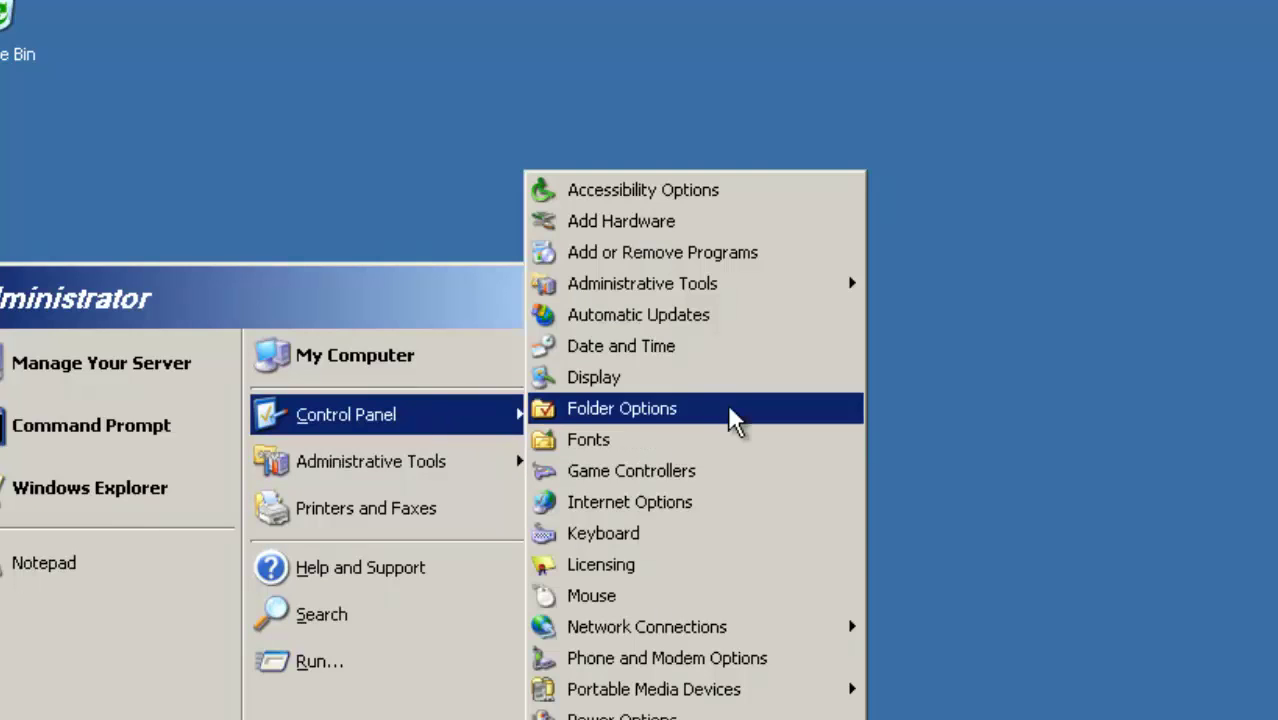
pyautogui.moveTo(766, 284)
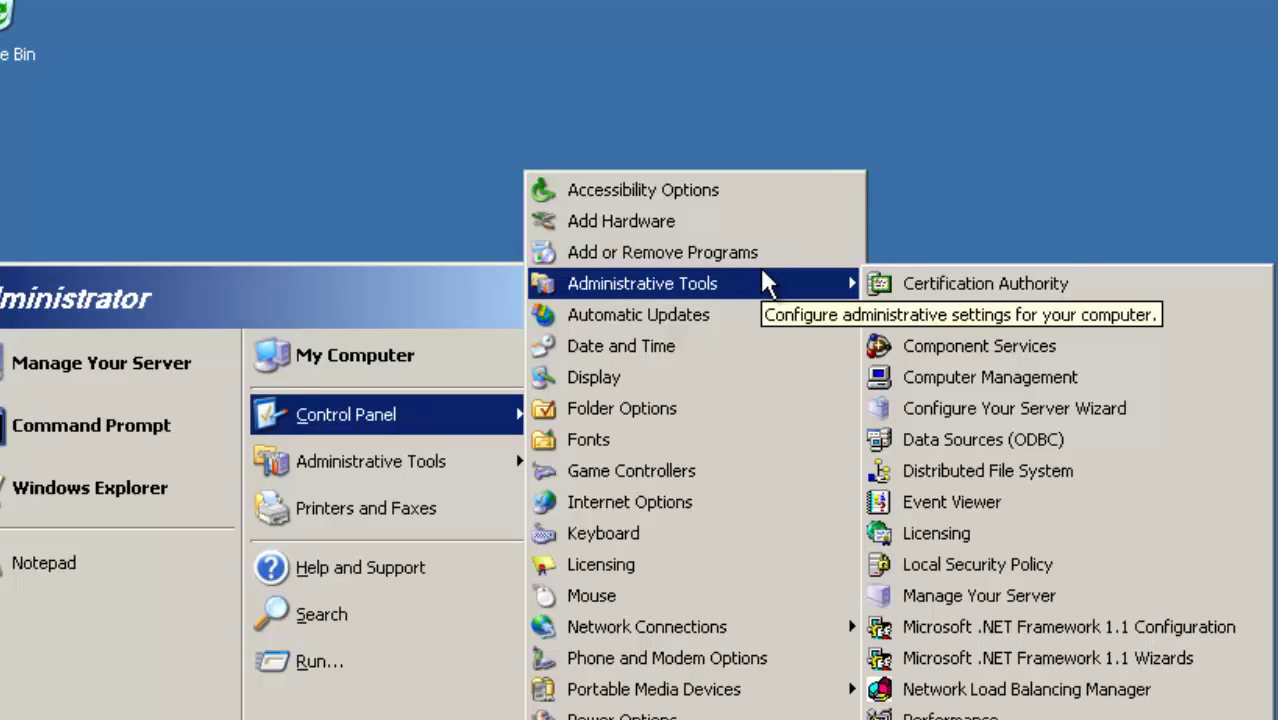
pyautogui.click(985, 378)
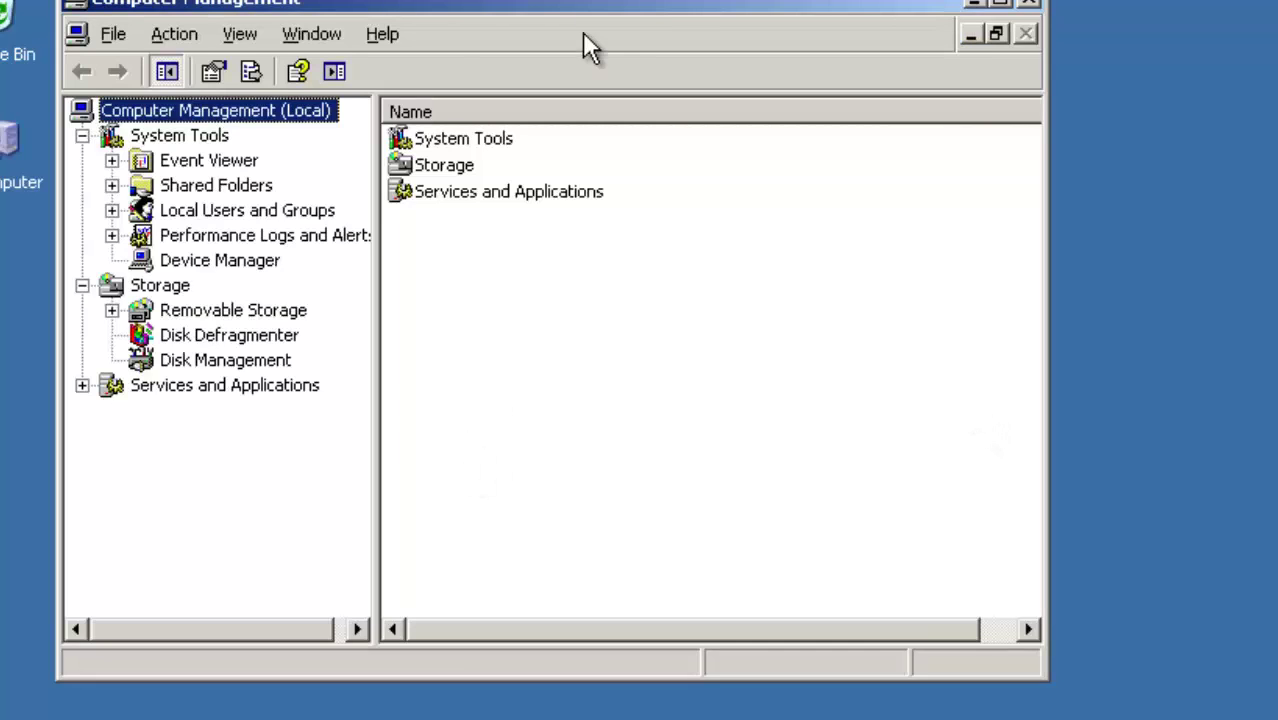
pyautogui.moveTo(572, 5); pyautogui.dragTo(888, 94)
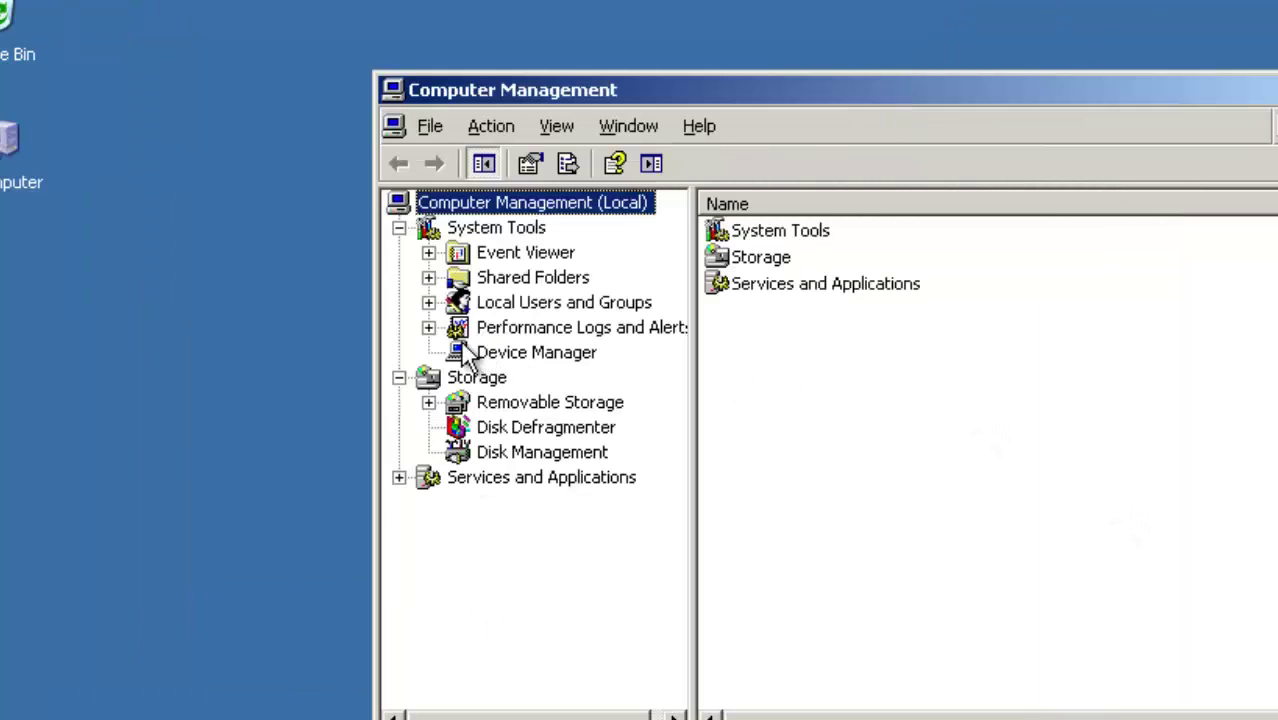
pyautogui.click(534, 306)
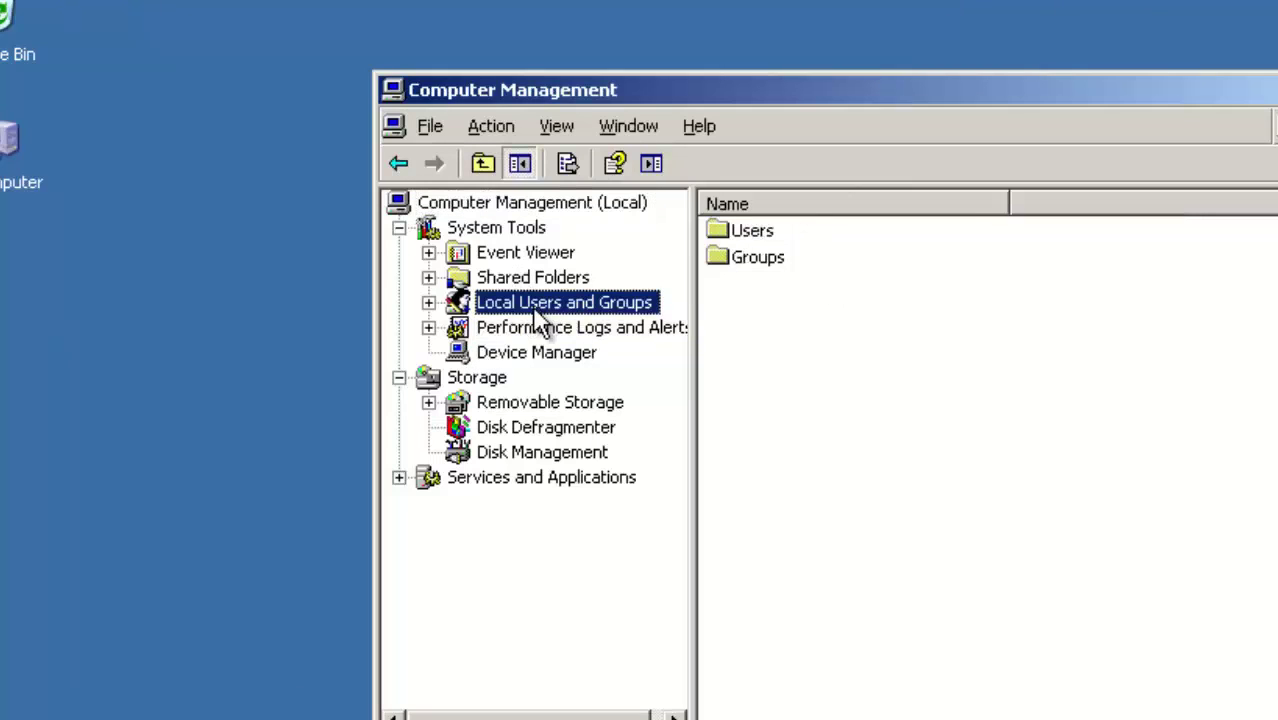
pyautogui.doubleClick(758, 234)
pyautogui.rightClick(781, 234)
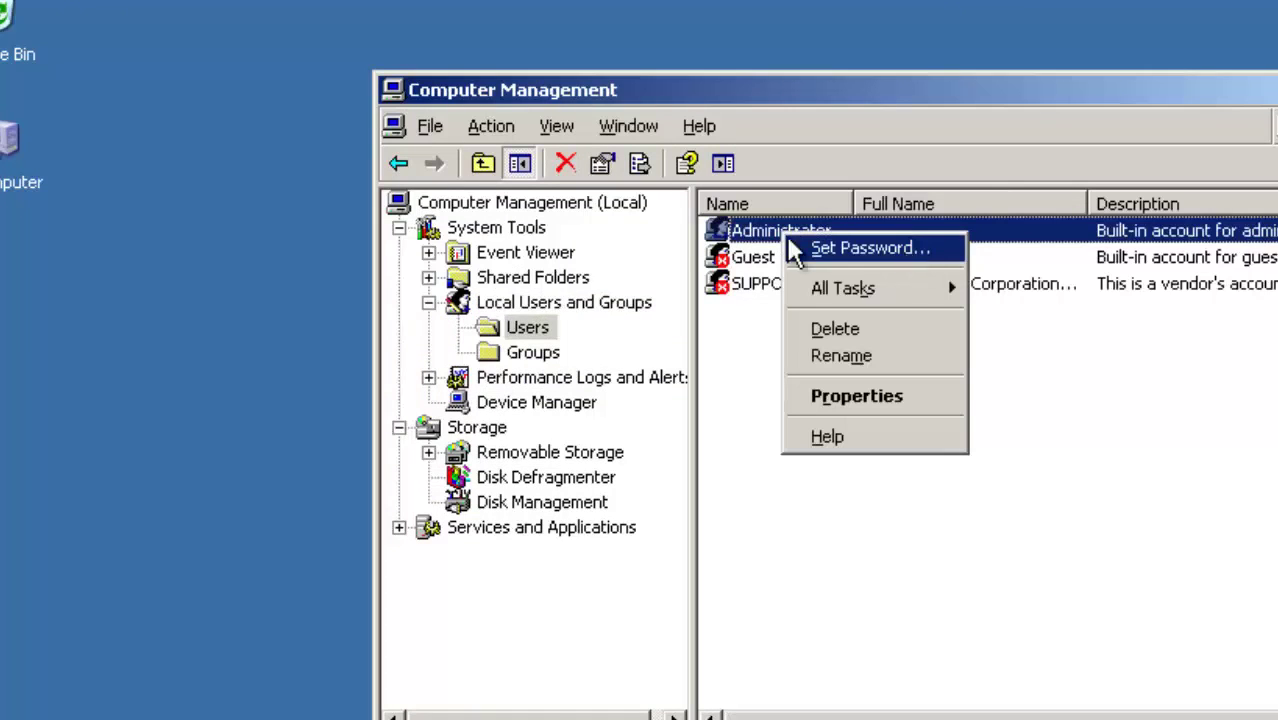
pyautogui.click(840, 250)
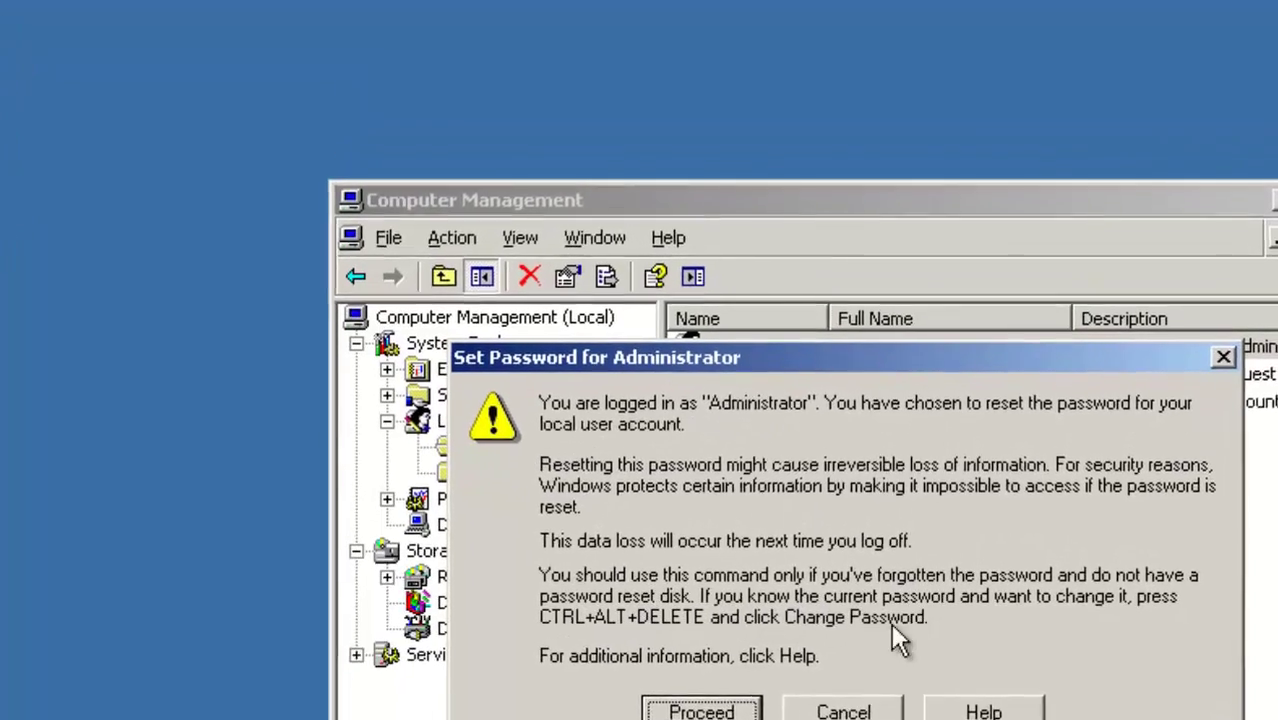
pyautogui.click(867, 583)
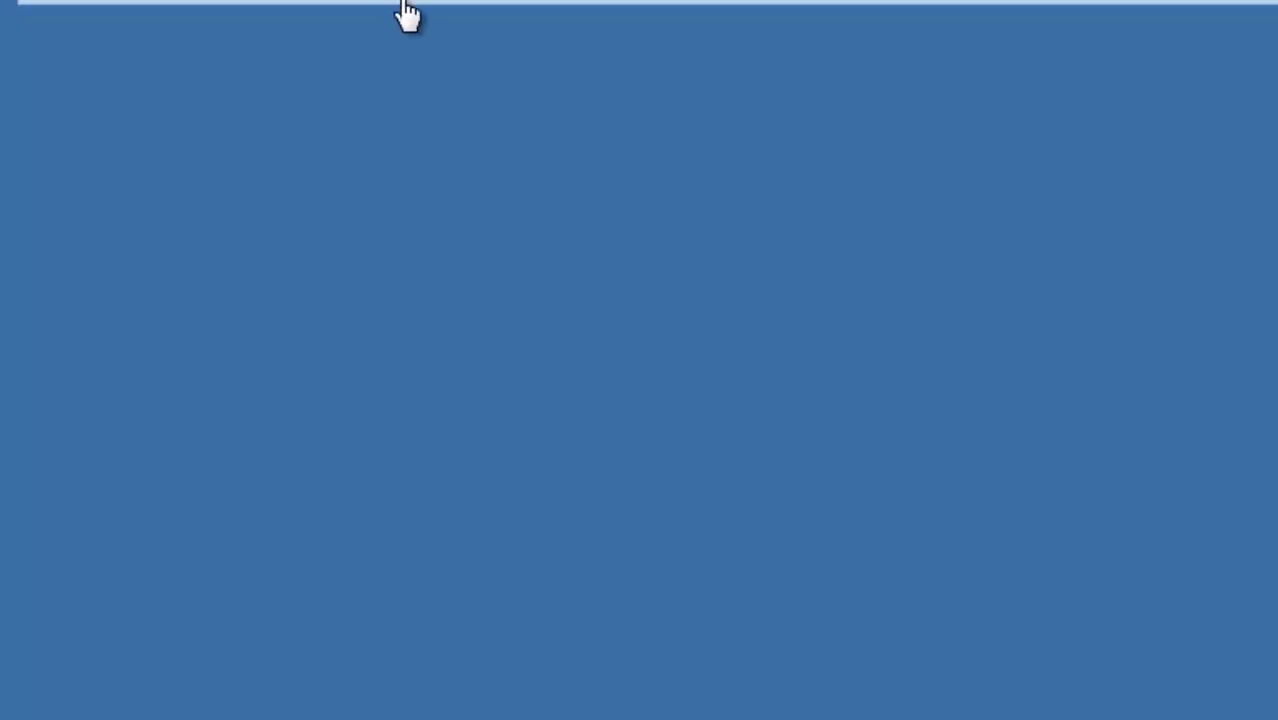
# Bring up the Windows Security dialog in the virtual machine and open the password change form for Administrator on SERVER03.
pyautogui.moveTo(405, 12)
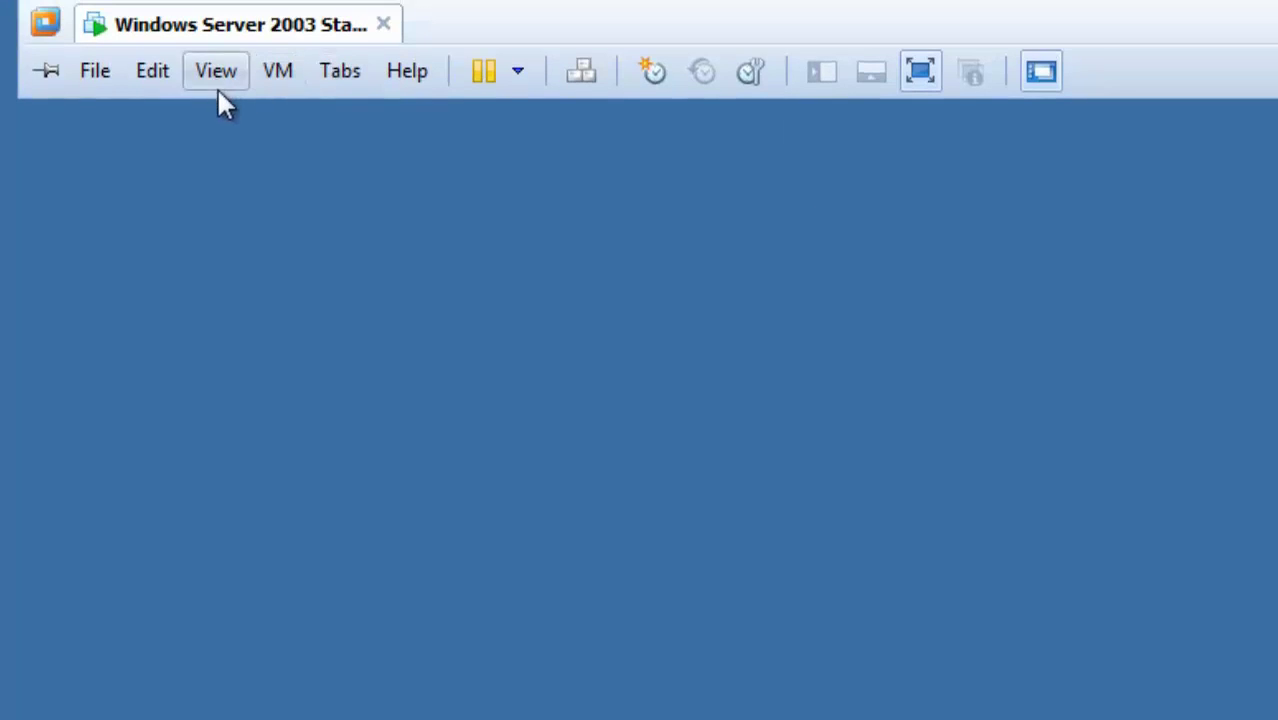
pyautogui.click(586, 76)
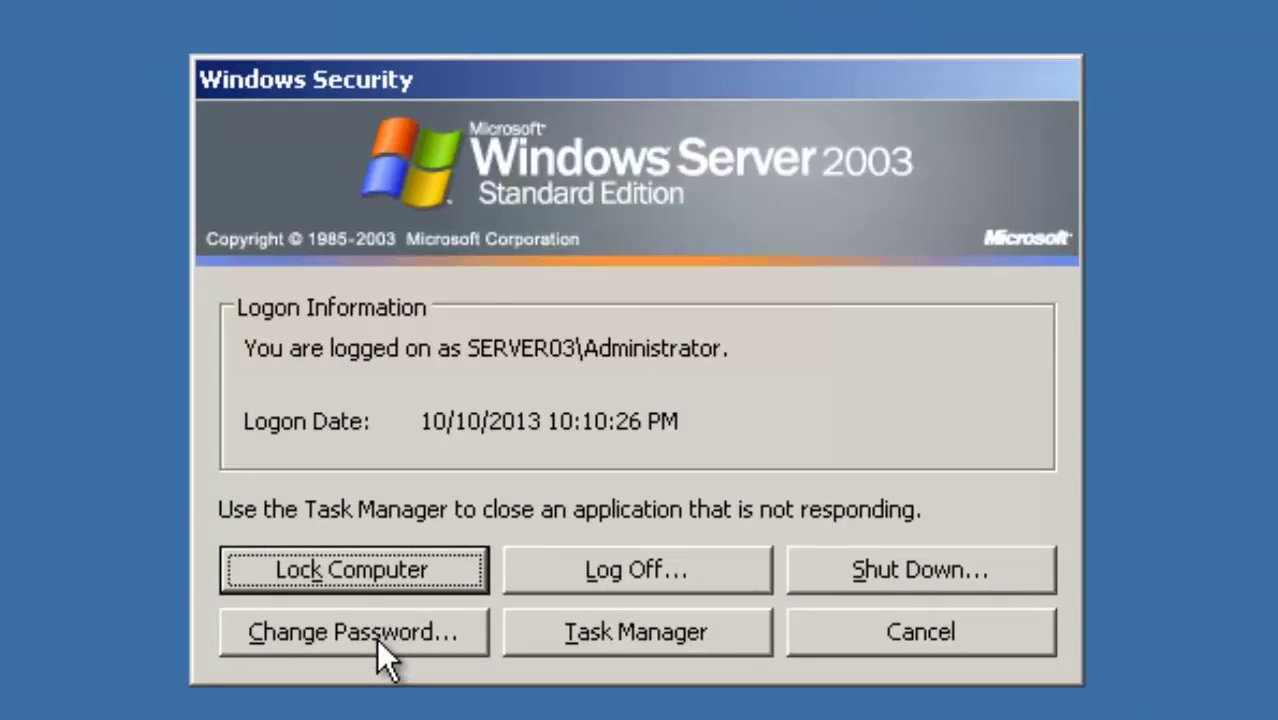
pyautogui.click(416, 640)
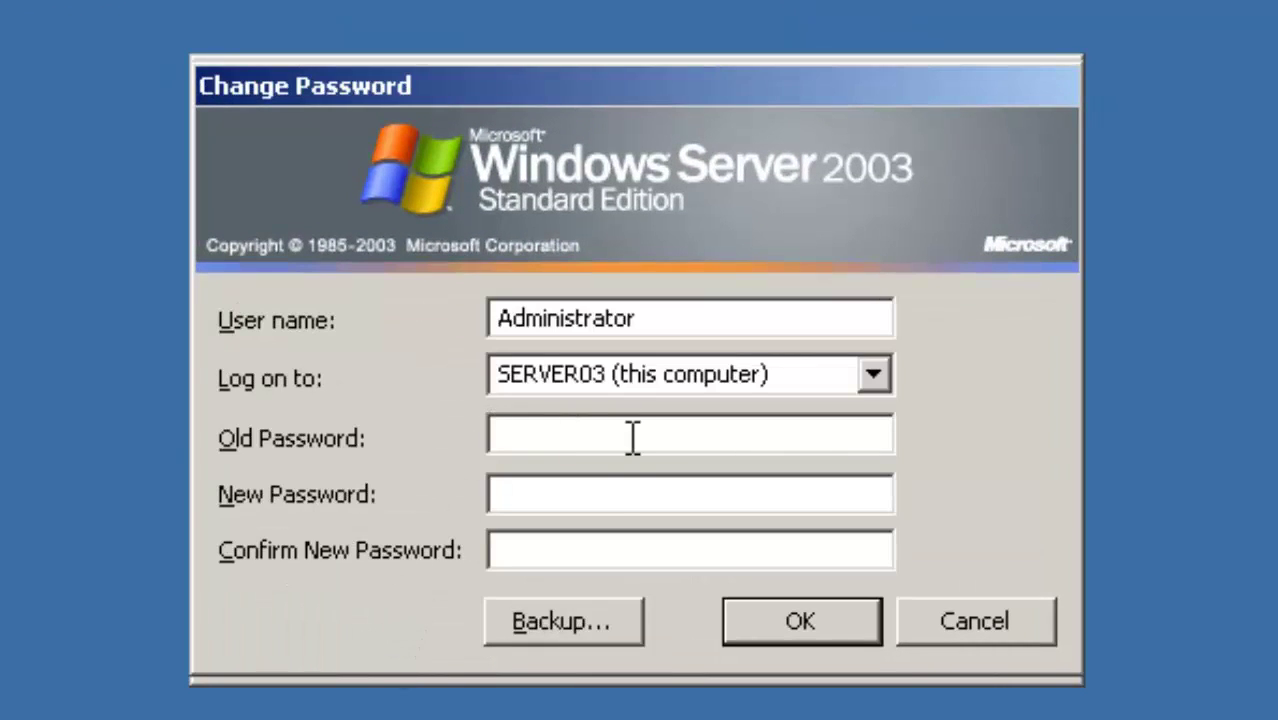
pyautogui.click(618, 503)
pyautogui.click(873, 378)
pyautogui.click(873, 381)
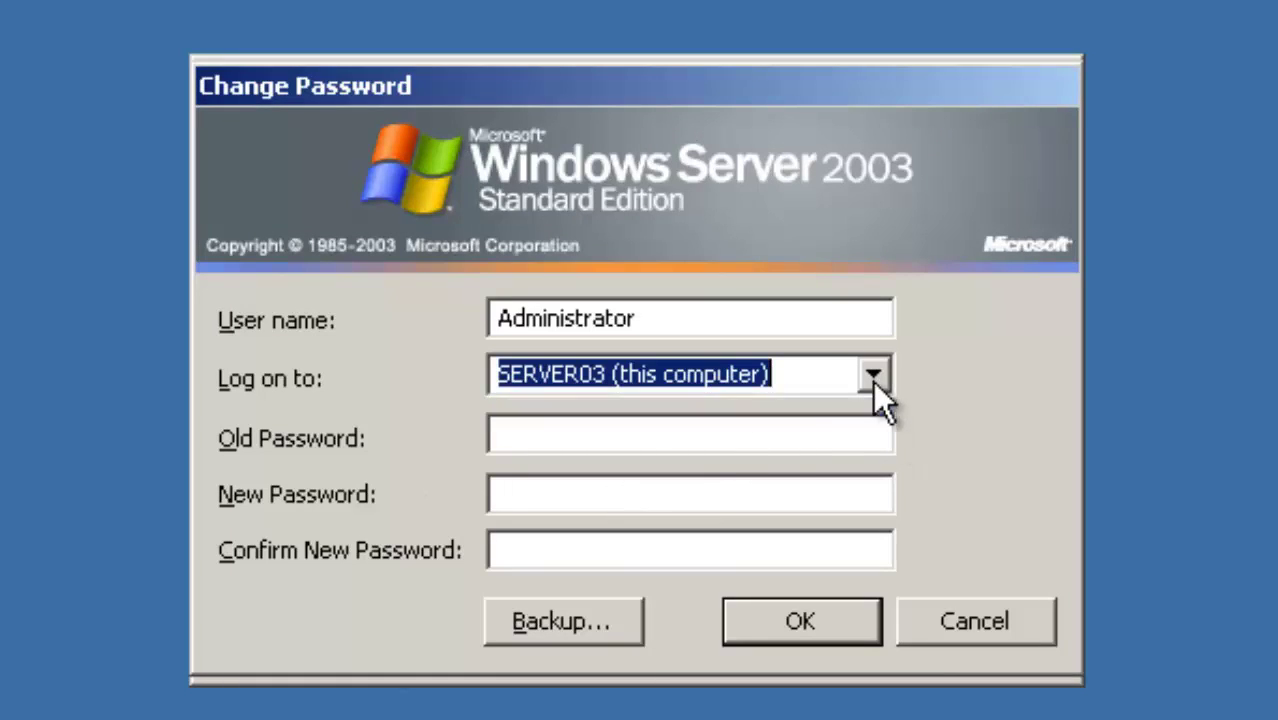
# Enter and confirm a new Administrator password with the old password left blank, apply it and leave Windows Security.
pyautogui.click(762, 492)
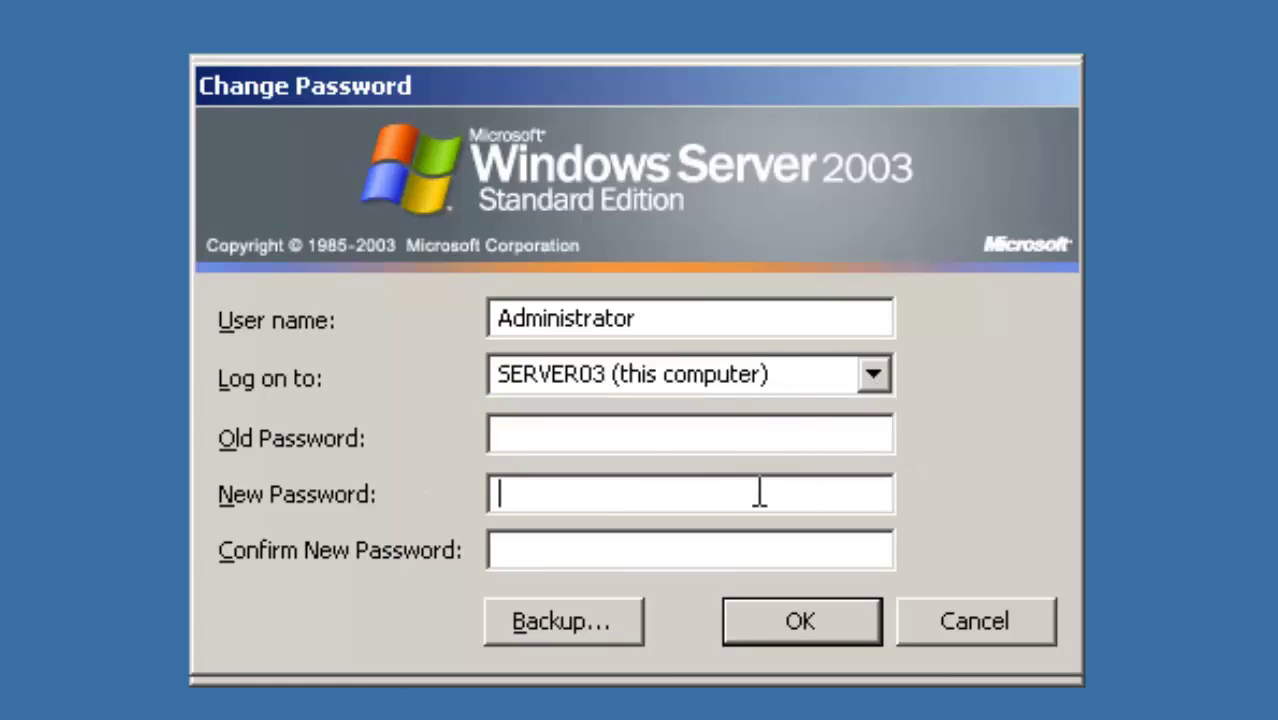
pyautogui.write('•••')
pyautogui.click(745, 546)
pyautogui.write('•••')
pyautogui.click(771, 633)
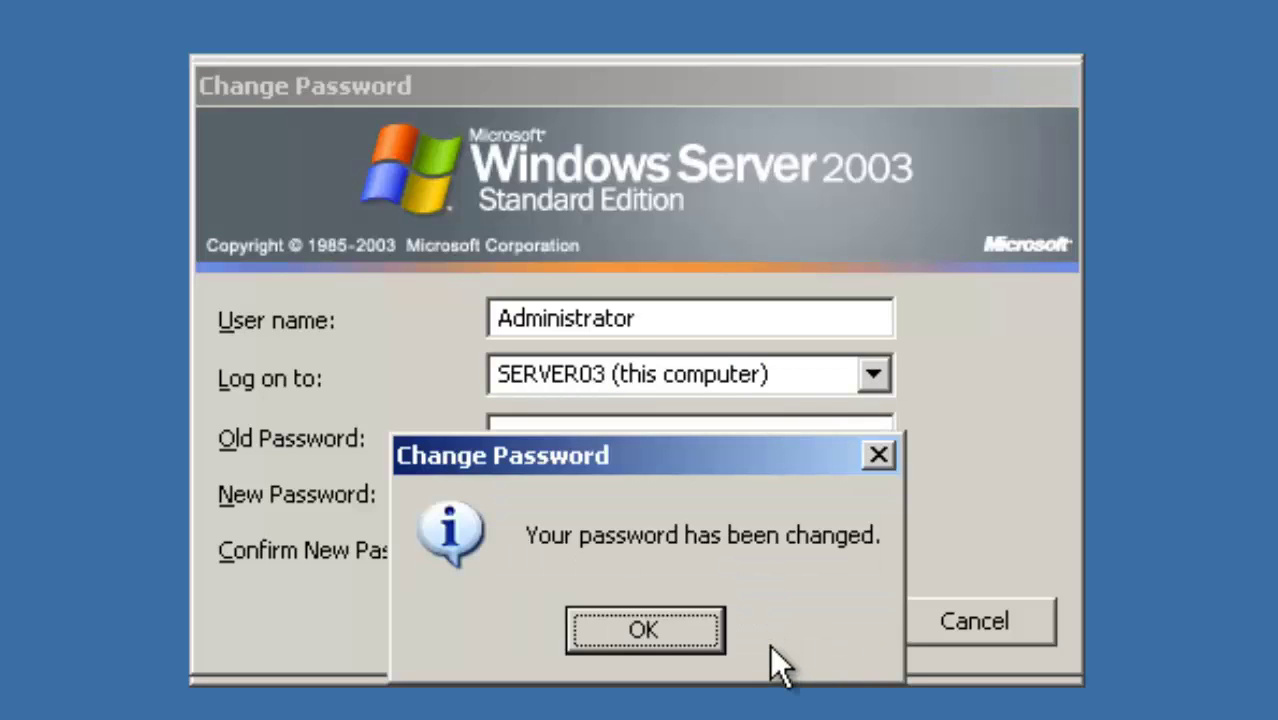
pyautogui.press('Return')
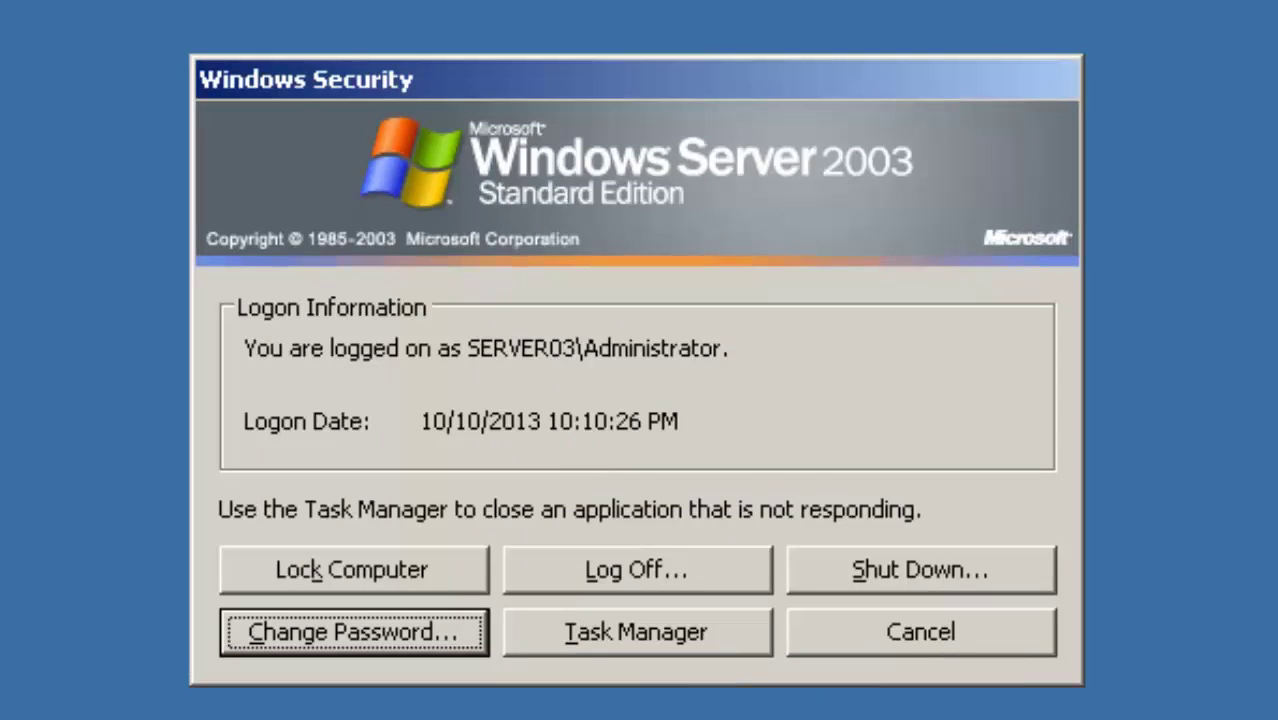
pyautogui.click(977, 647)
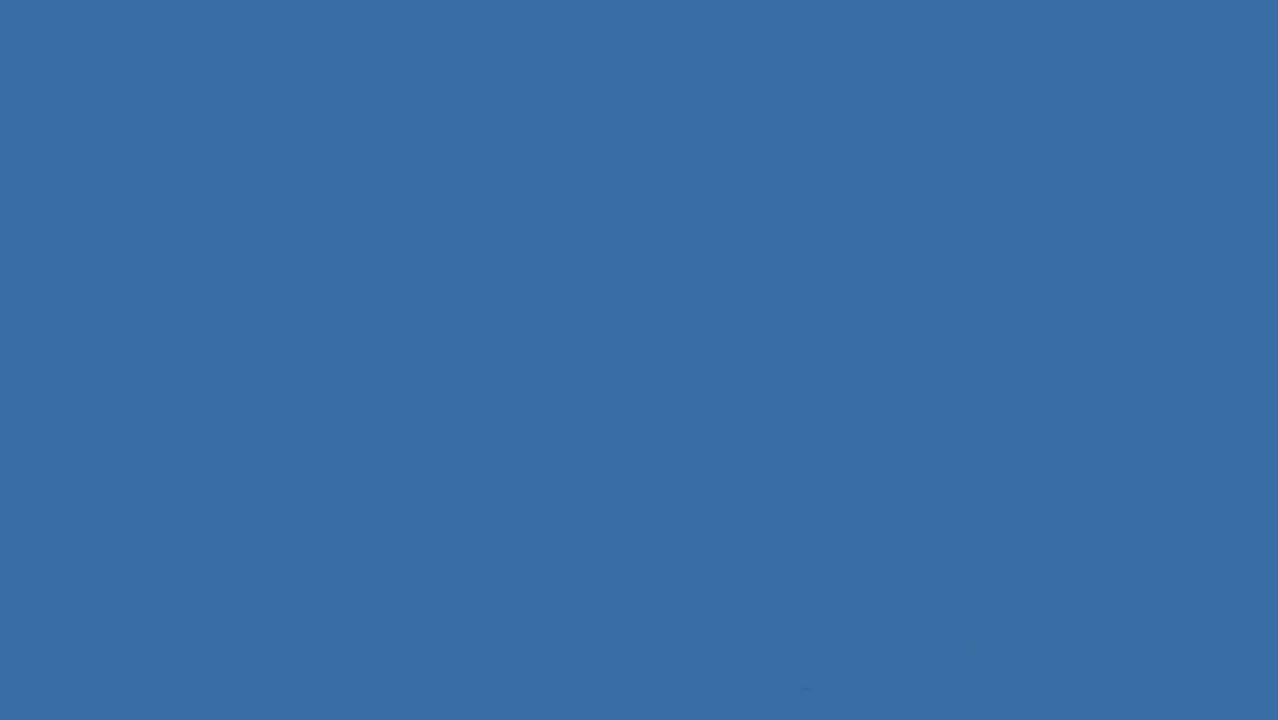
# Open Computer Management for My Computer and show the user accounts under Local Users and Groups.
pyautogui.click(63, 693)
pyautogui.rightClick(23, 231)
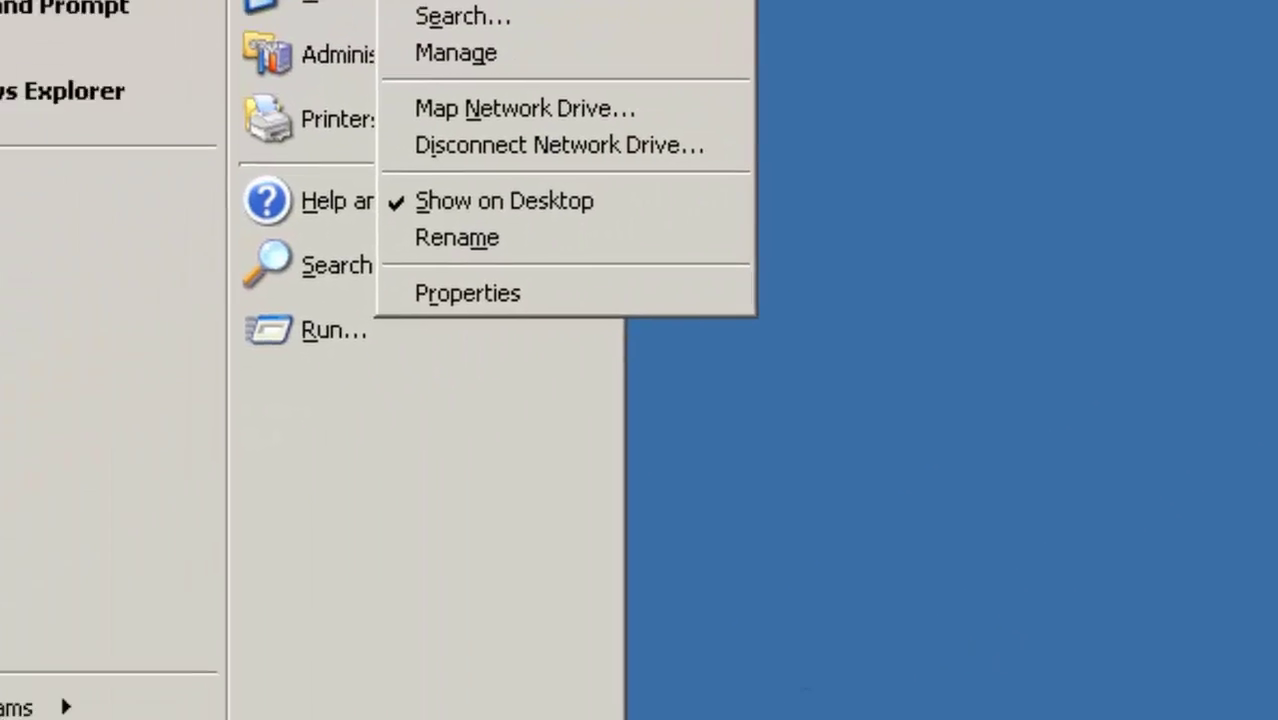
pyautogui.click(470, 51)
pyautogui.click(175, 230)
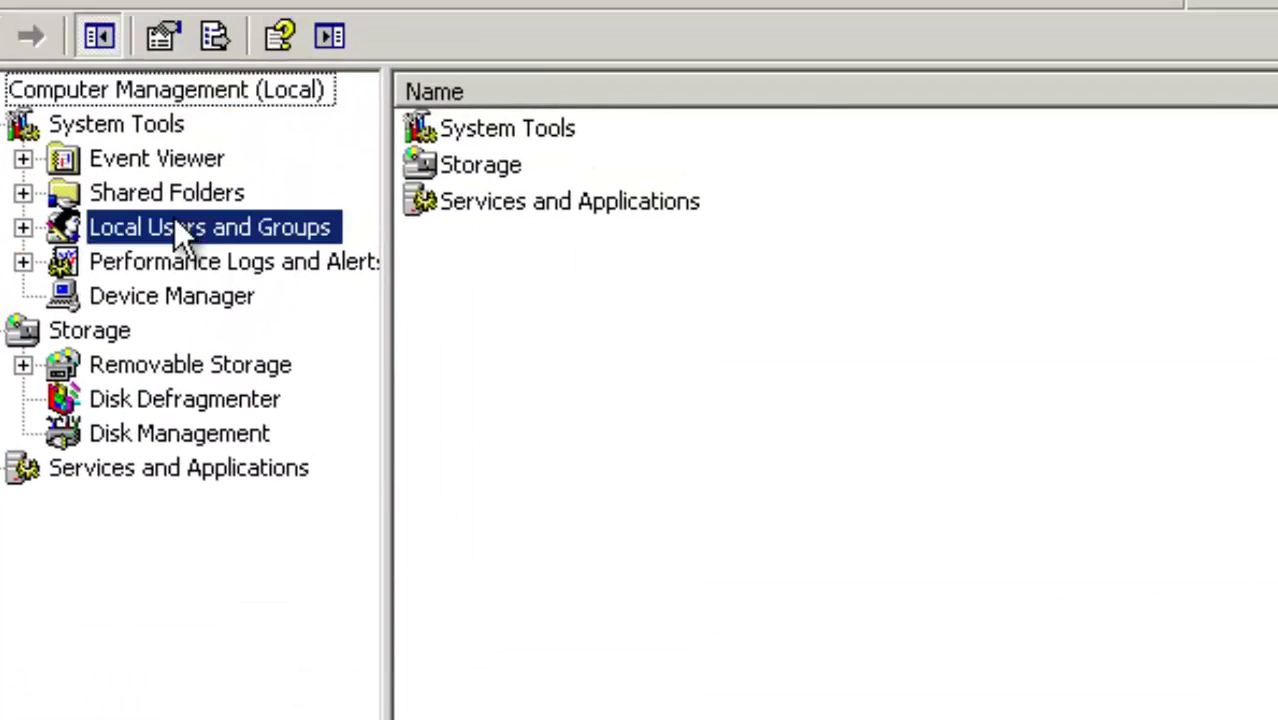
pyautogui.doubleClick(478, 134)
pyautogui.rightClick(478, 134)
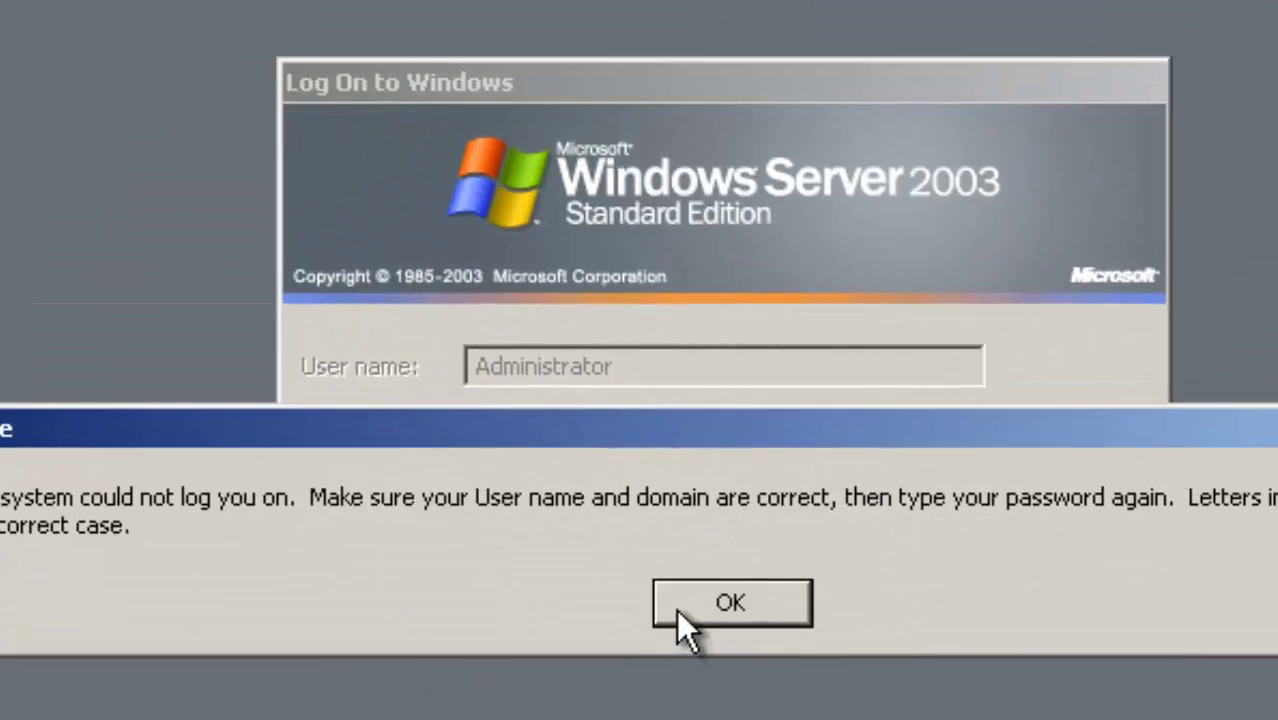
# Dismiss the logon error and log on as Administrator with the account password.
pyautogui.click(690, 603)
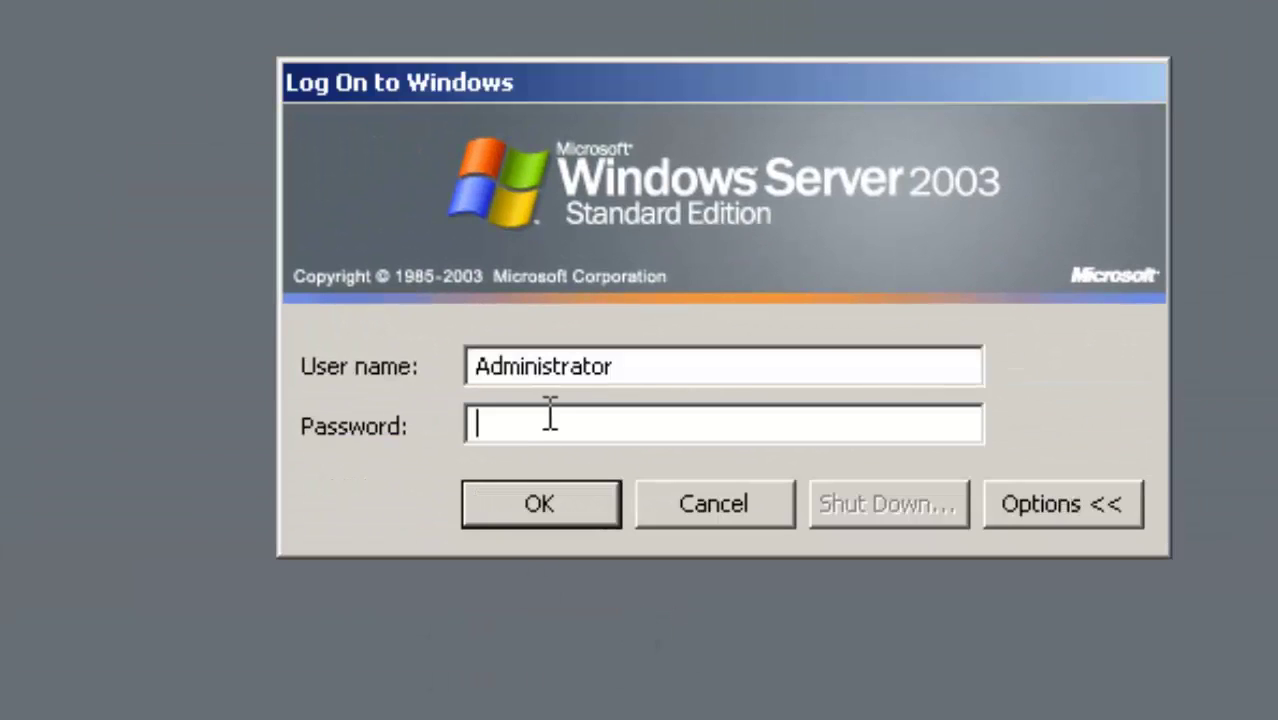
pyautogui.write('•••')
pyautogui.click(548, 505)
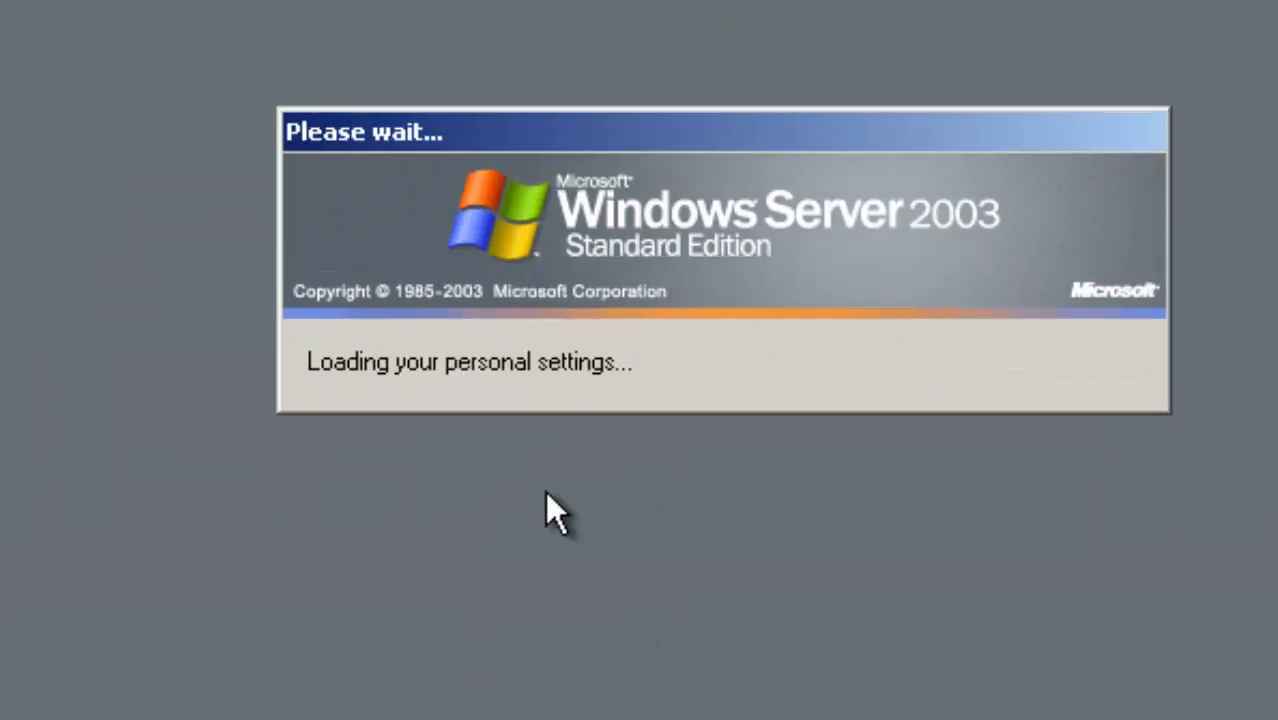